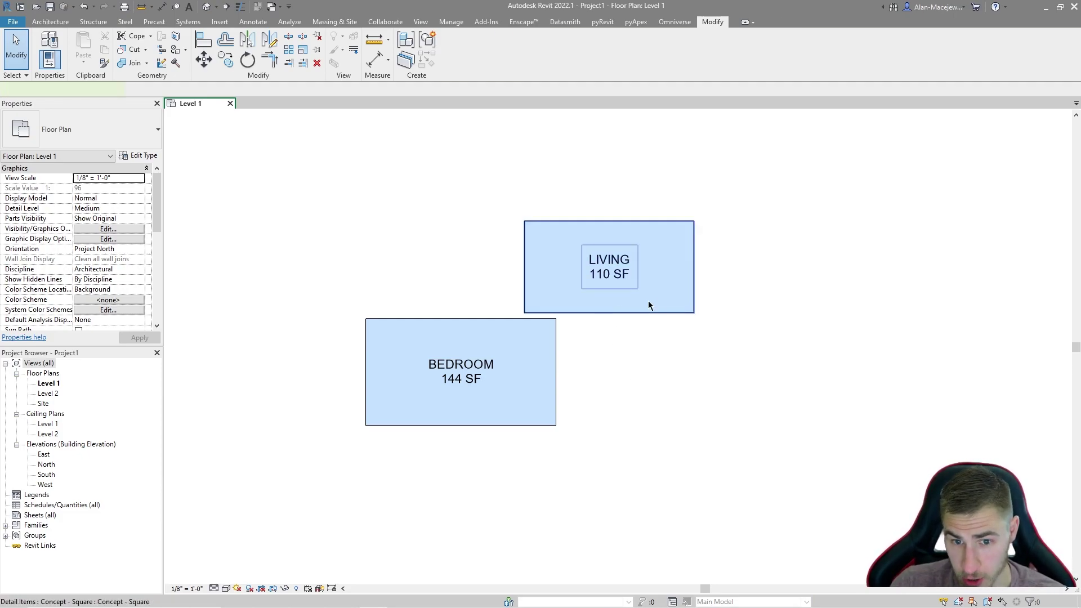
# Step: Move the LIVING box up and right so it clears the BEDROOM box, then deselect
pyautogui.moveTo(648, 301); pyautogui.dragTo(688, 288)
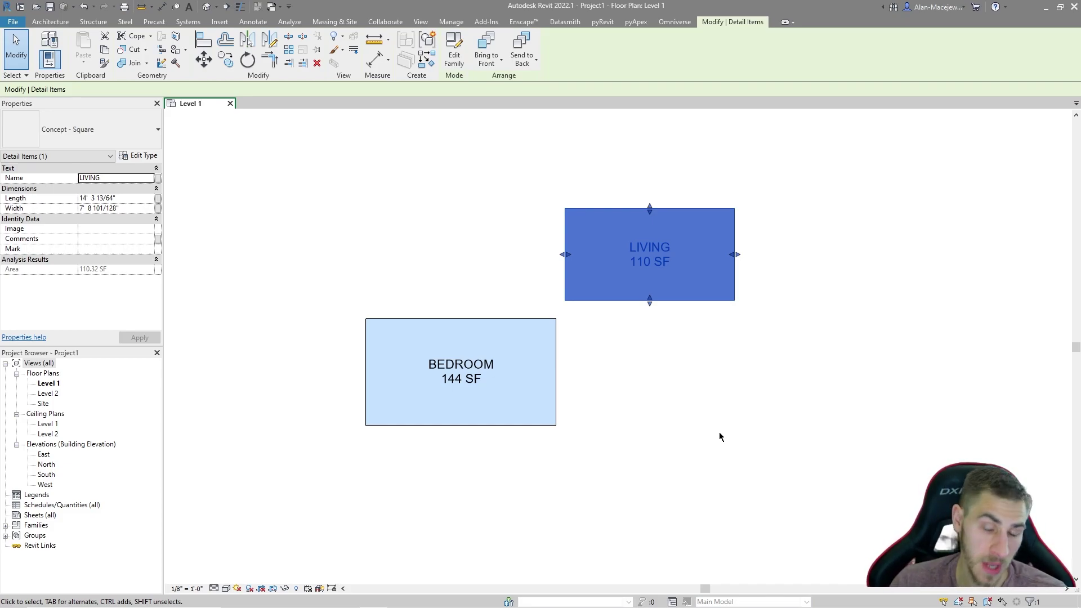
pyautogui.click(681, 370)
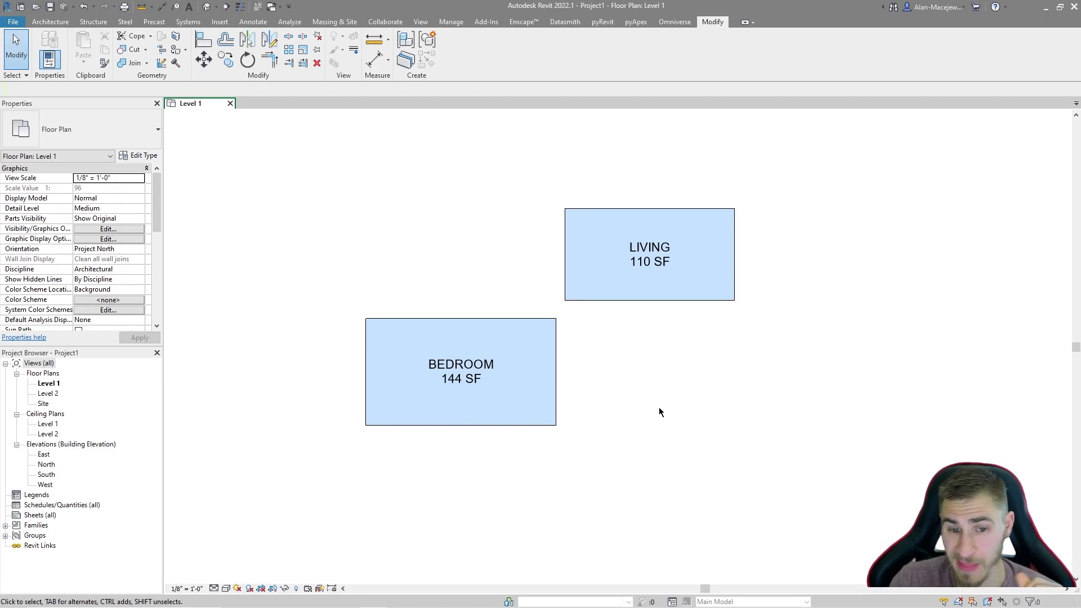
pyautogui.click(495, 372)
pyautogui.click(651, 427)
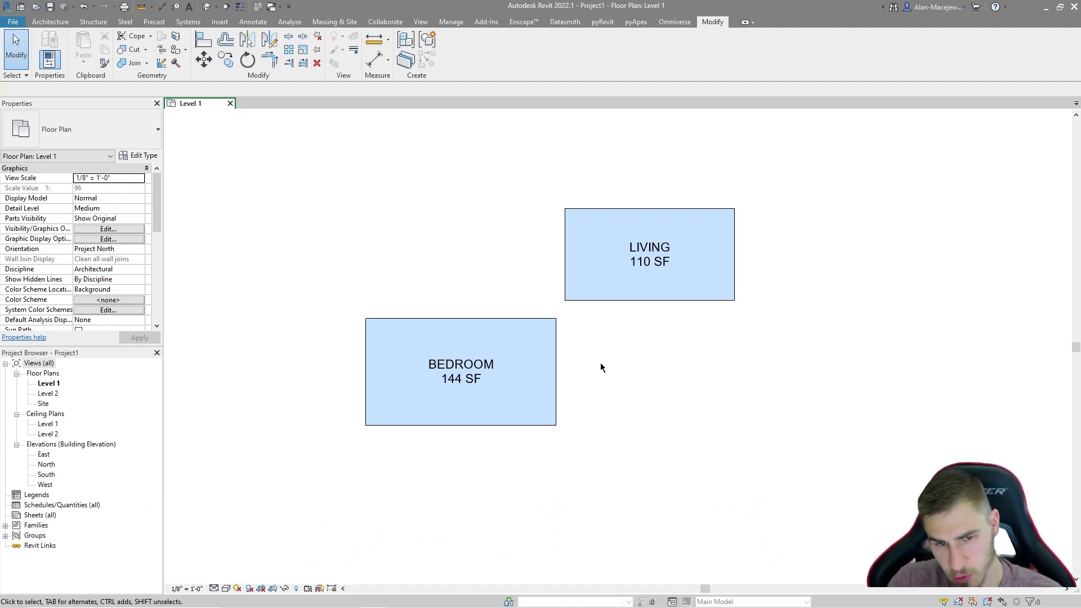
# Step: Copy the LIVING box to the lower right and name the copy BATHROOM
pyautogui.click(655, 298)
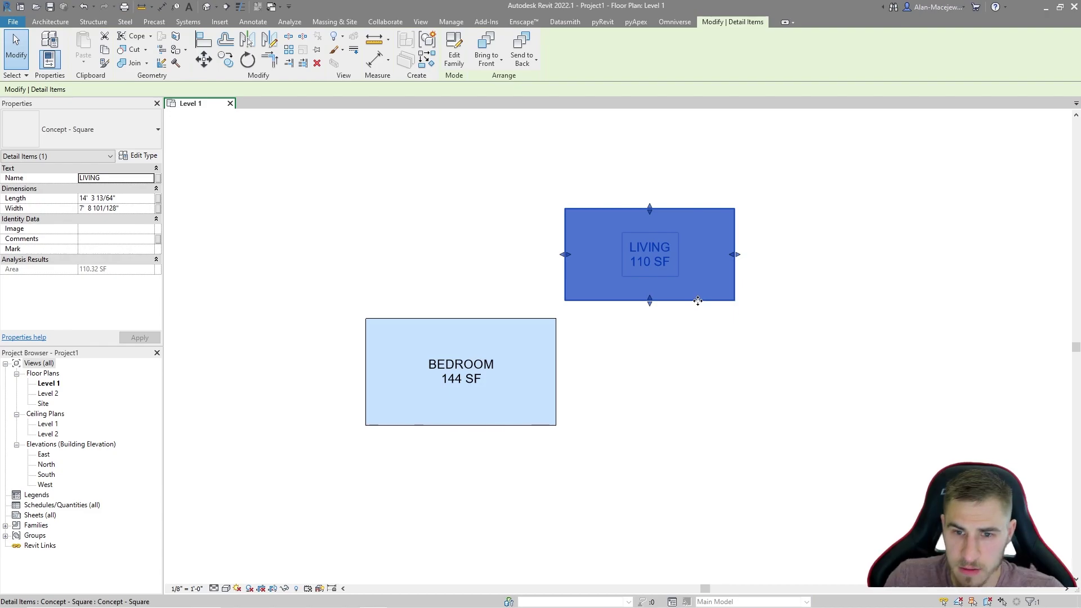
pyautogui.keyDown('ctrl'); pyautogui.moveTo(698, 299); pyautogui.dragTo(778, 428); pyautogui.keyUp('ctrl')
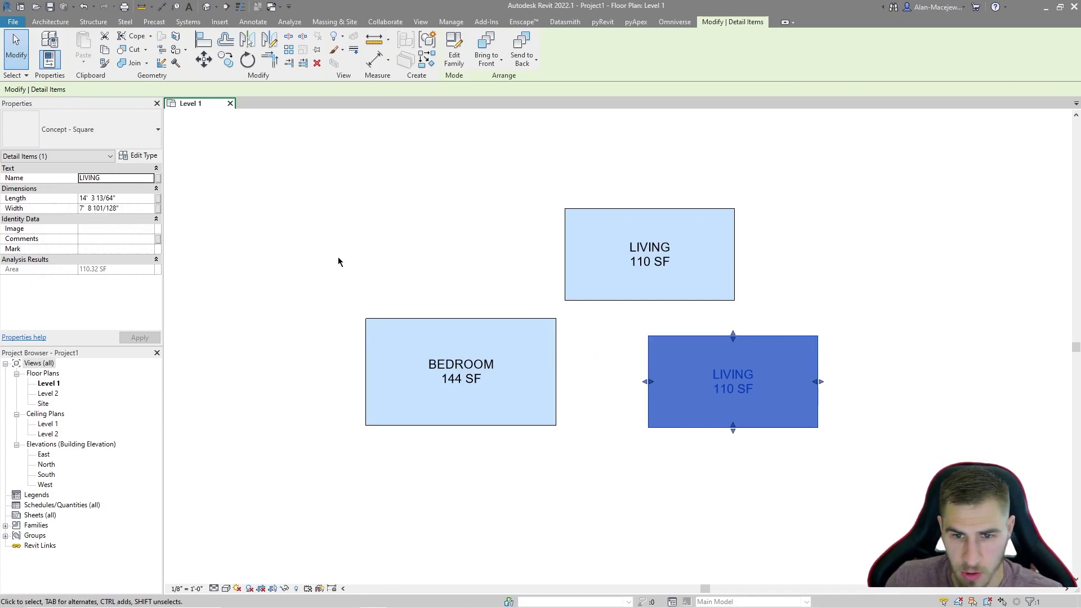
pyautogui.click(149, 179)
pyautogui.write('BAT')
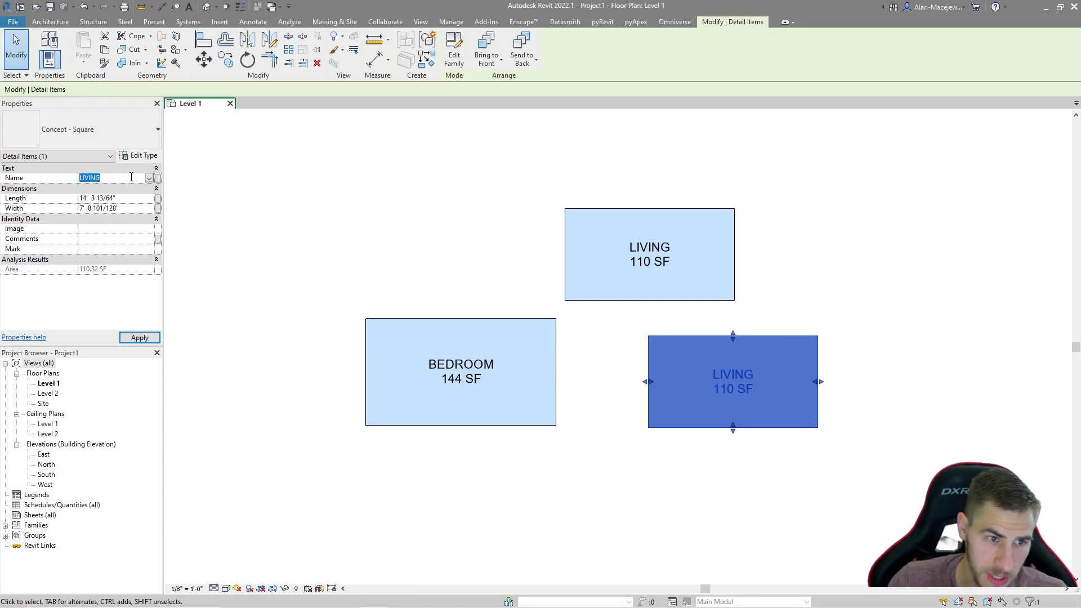
pyautogui.write('HROOM')
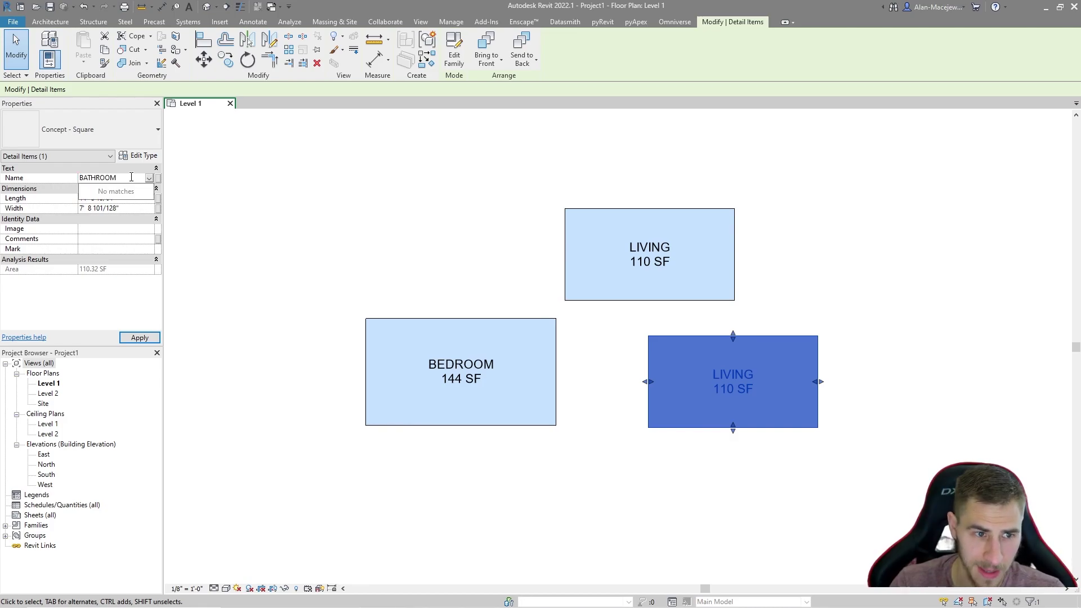
# Step: Shrink the BATHROOM box from its right side to 82 SF and nudge it lower
pyautogui.moveTo(821, 382); pyautogui.dragTo(769, 384)
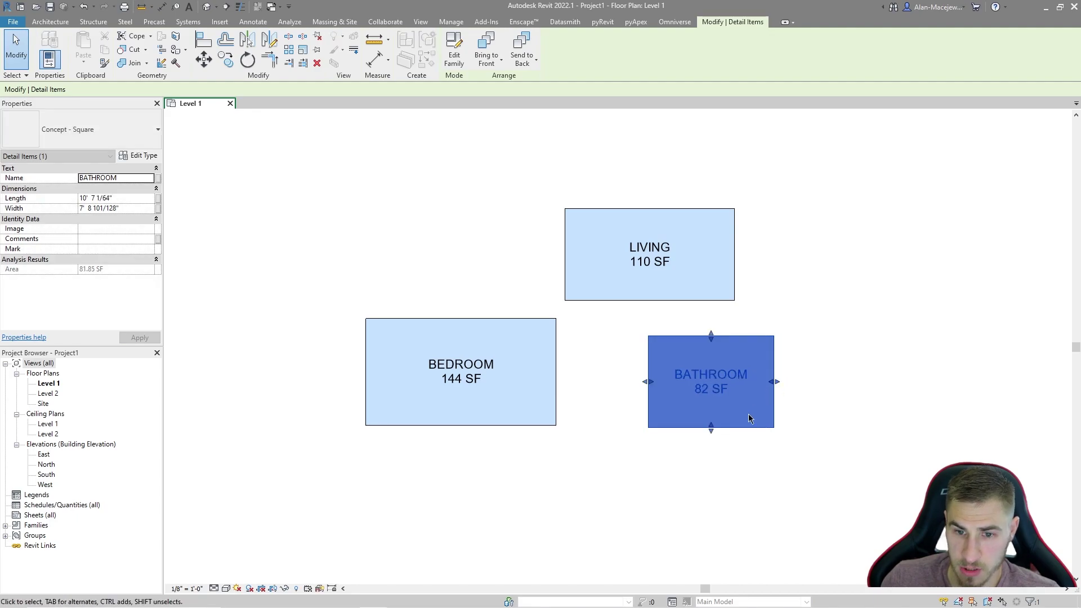
pyautogui.moveTo(749, 425); pyautogui.dragTo(758, 456)
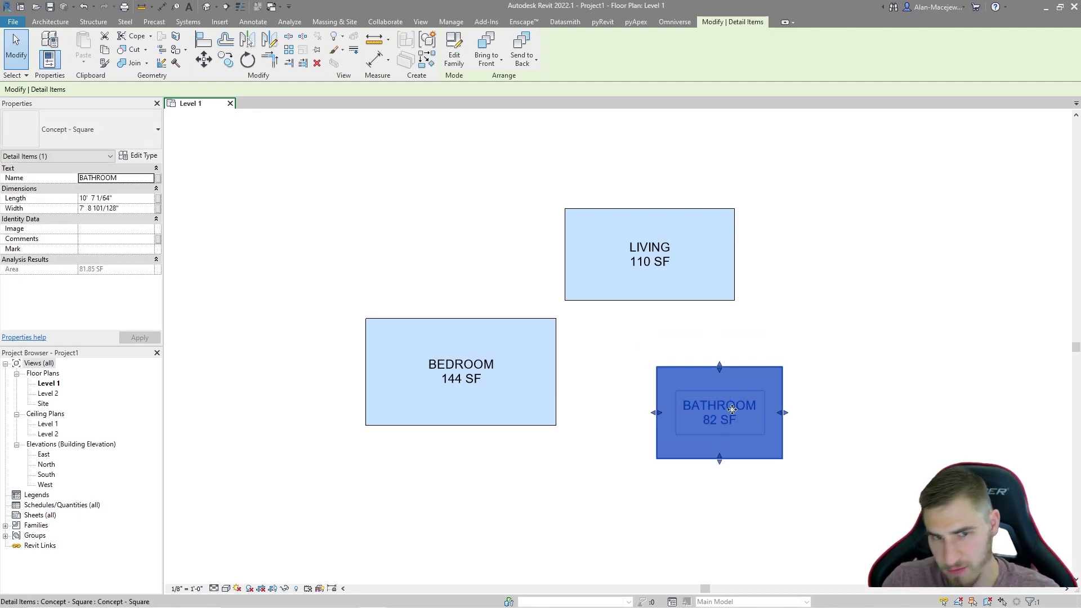
pyautogui.click(812, 367)
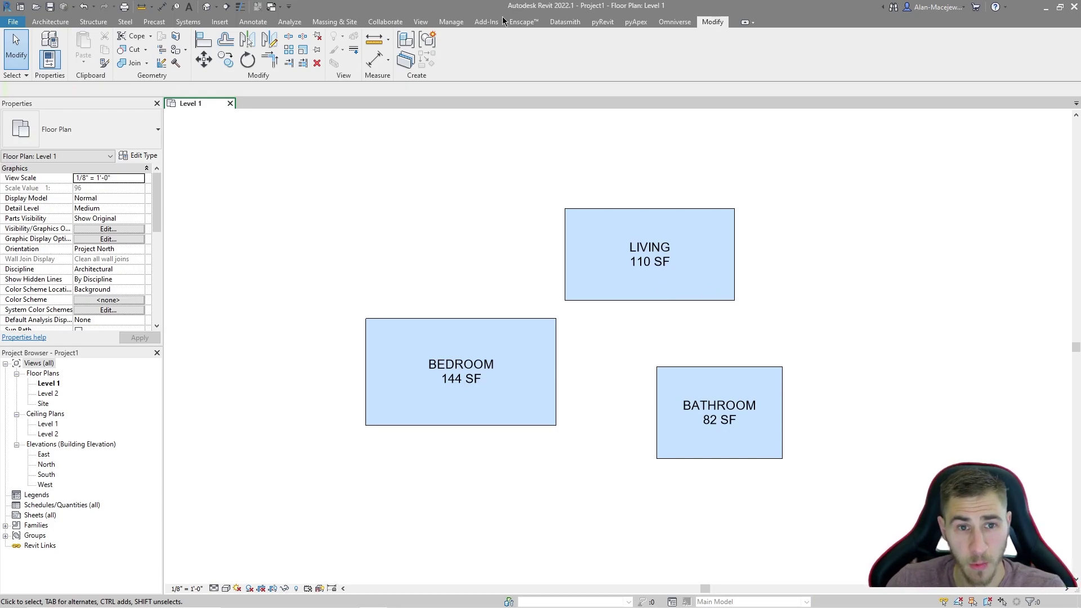
# Step: Start a new Schedule/Quantities view with Detail Items as the category
pyautogui.click(449, 21)
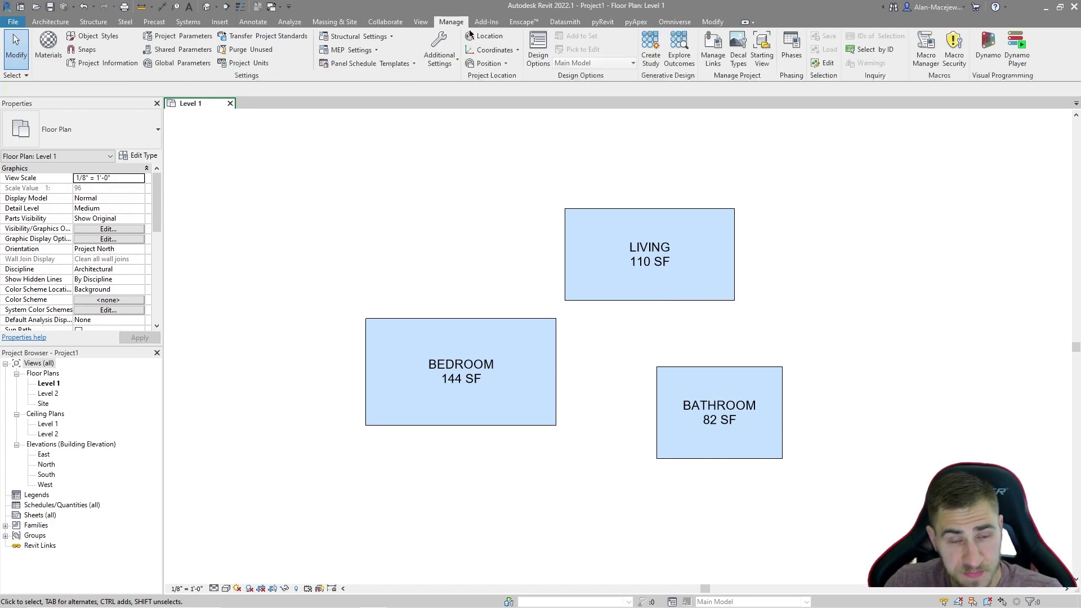
pyautogui.click(421, 22)
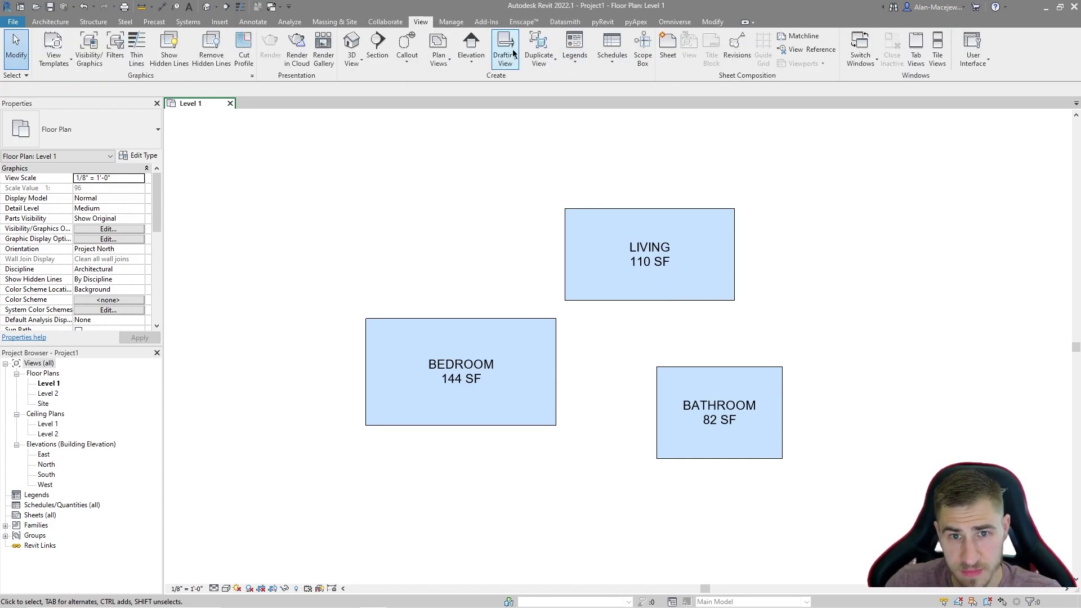
pyautogui.click(624, 59)
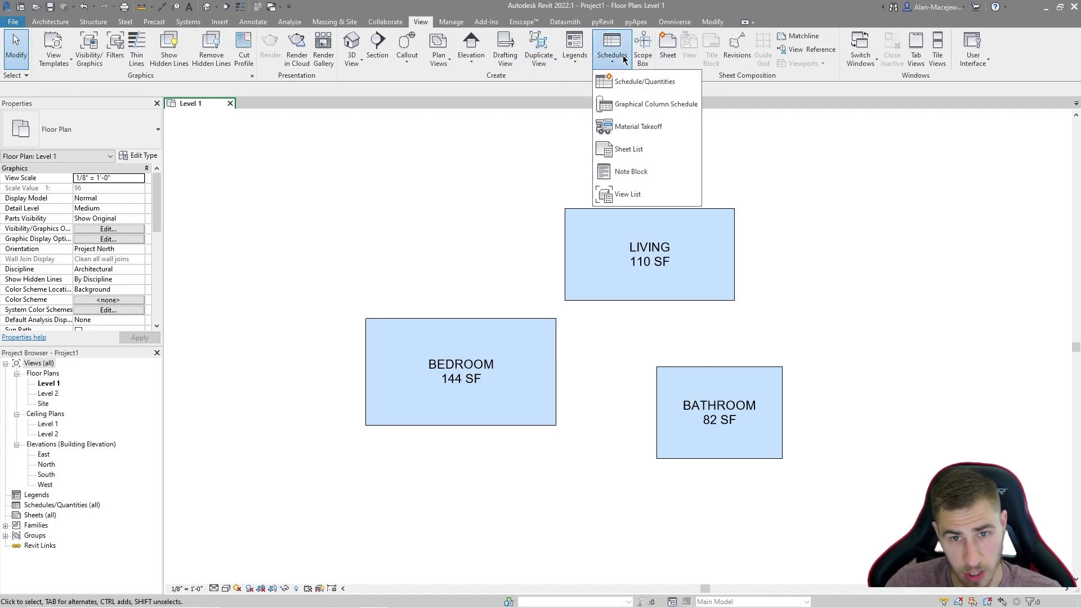
pyautogui.click(670, 82)
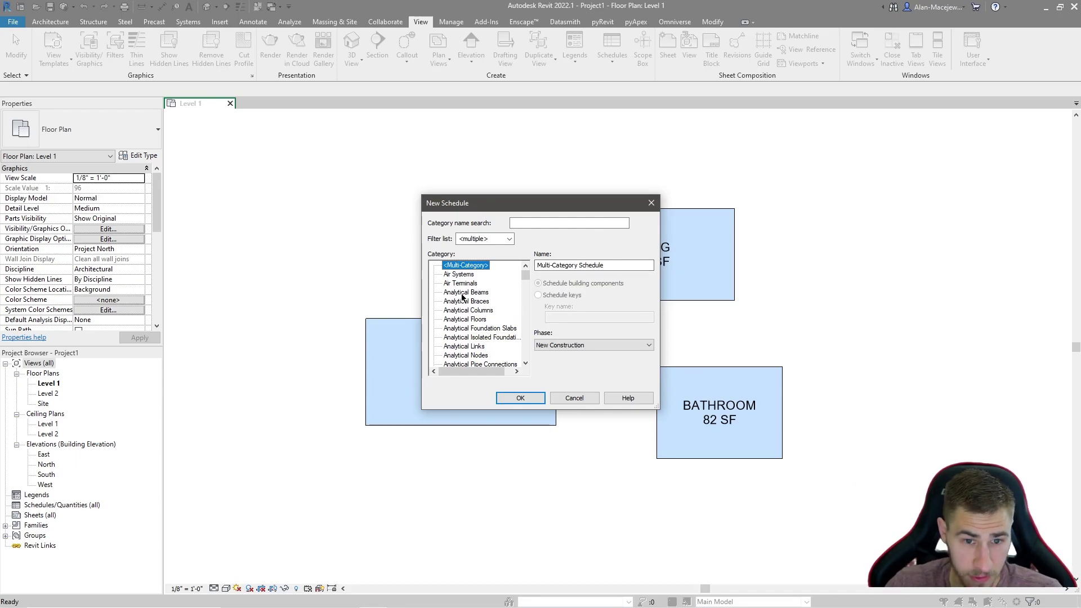
pyautogui.scroll(-8, 461, 297)
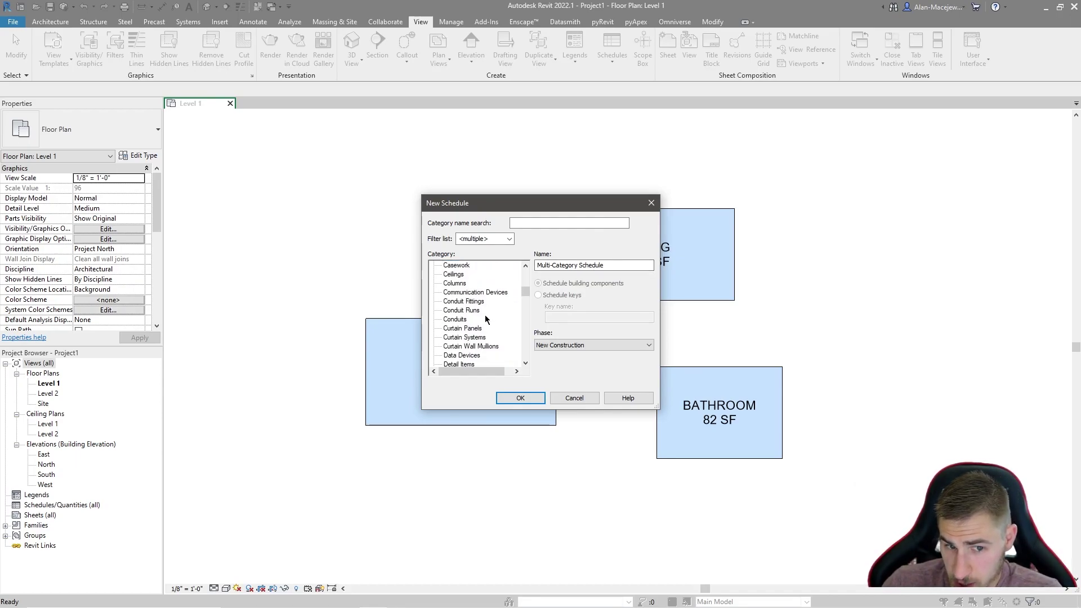
pyautogui.scroll(-7, 481, 315)
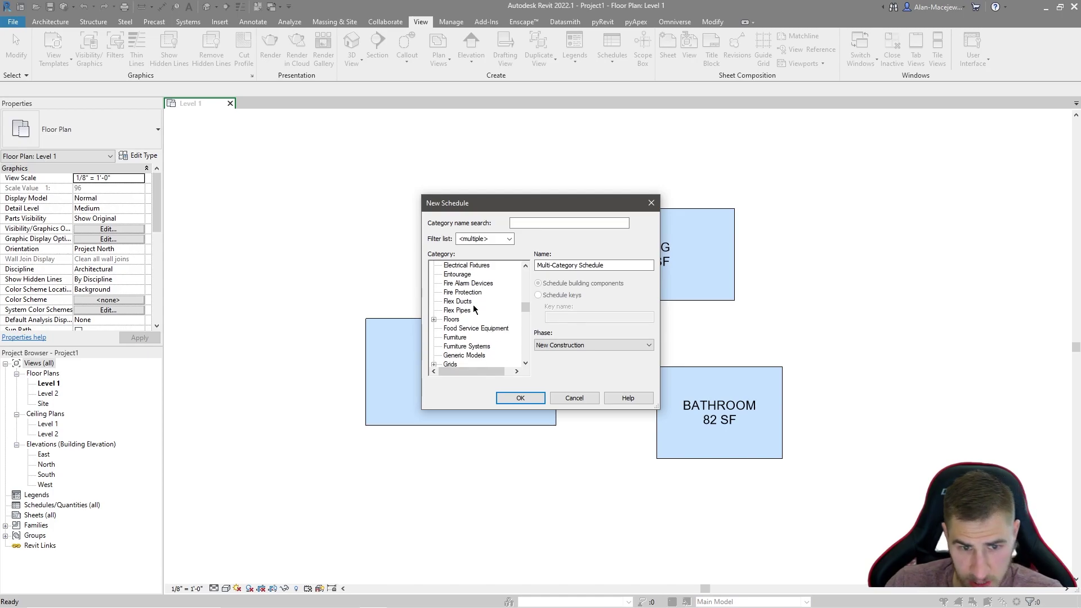
pyautogui.scroll(5, 468, 312)
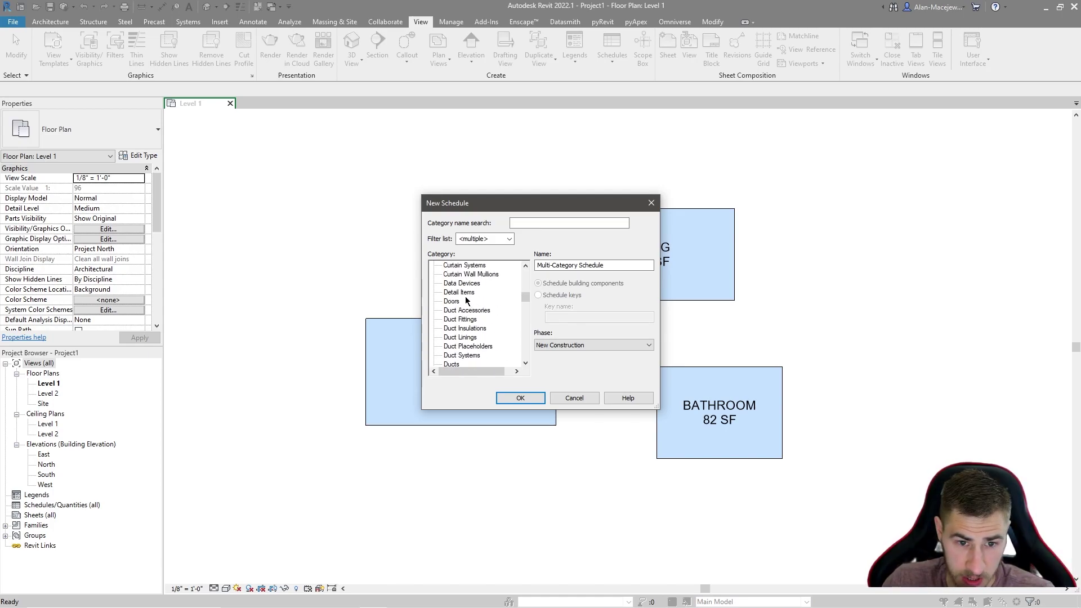
pyautogui.click(462, 293)
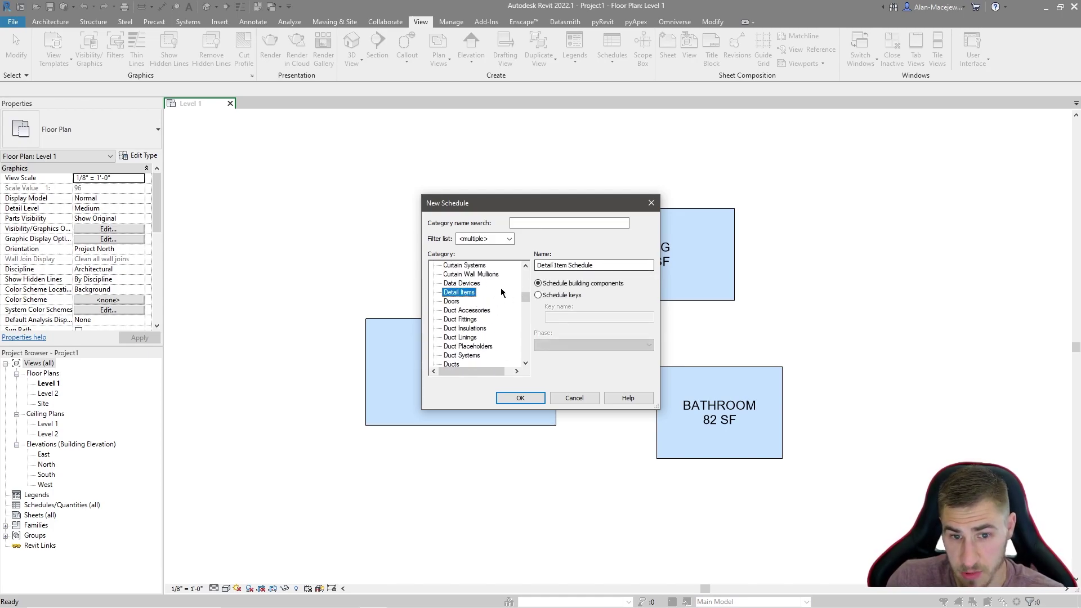
# Step: Name the schedule CONCEPT SCEDULE and confirm
pyautogui.doubleClick(580, 265)
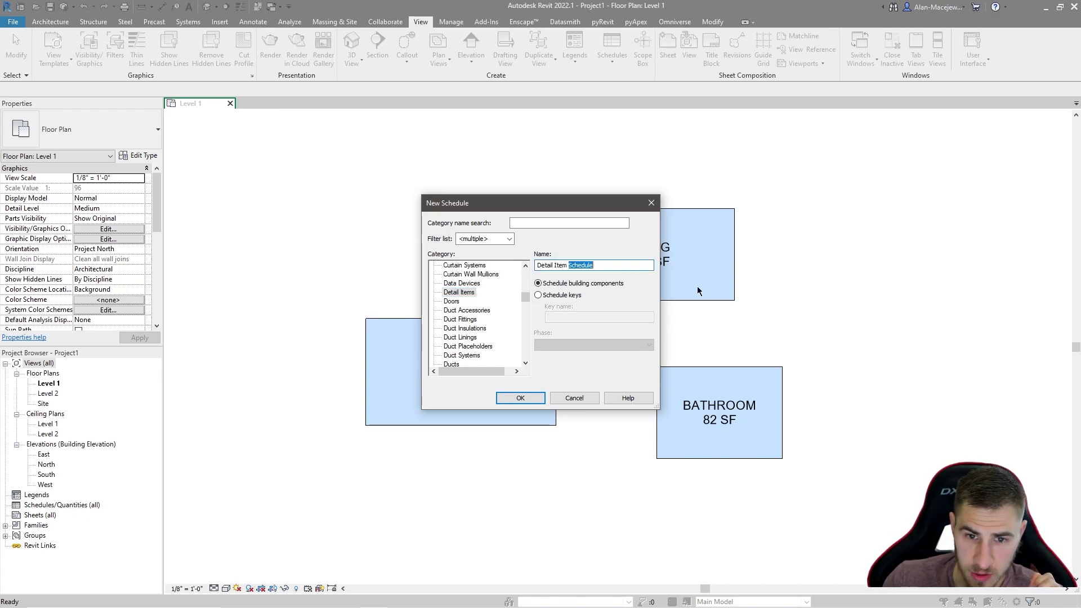
pyautogui.moveTo(595, 265); pyautogui.dragTo(536, 265)
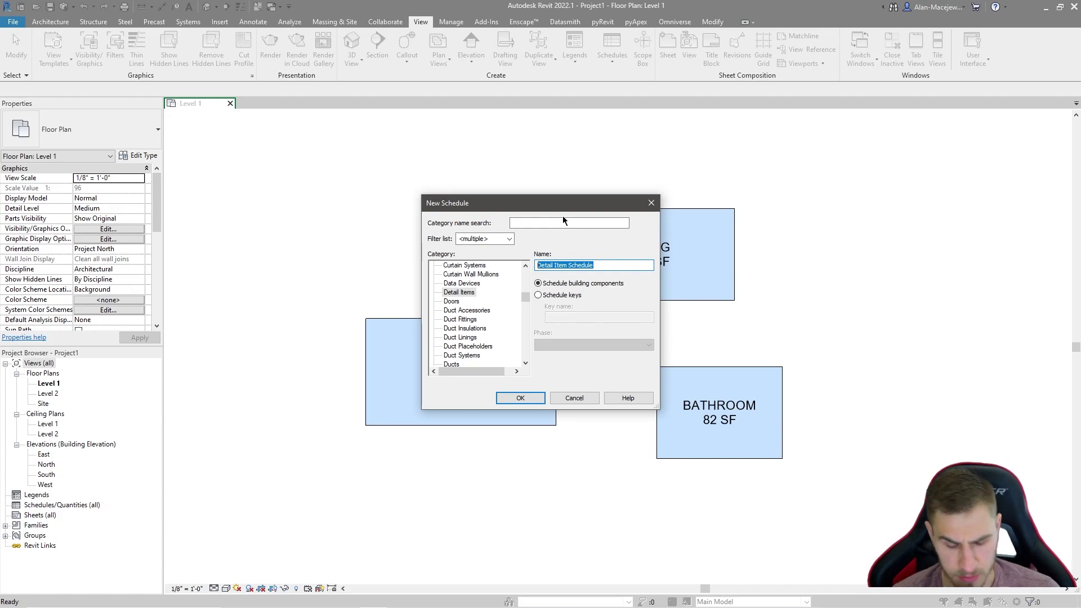
pyautogui.write('CONCEPT S')
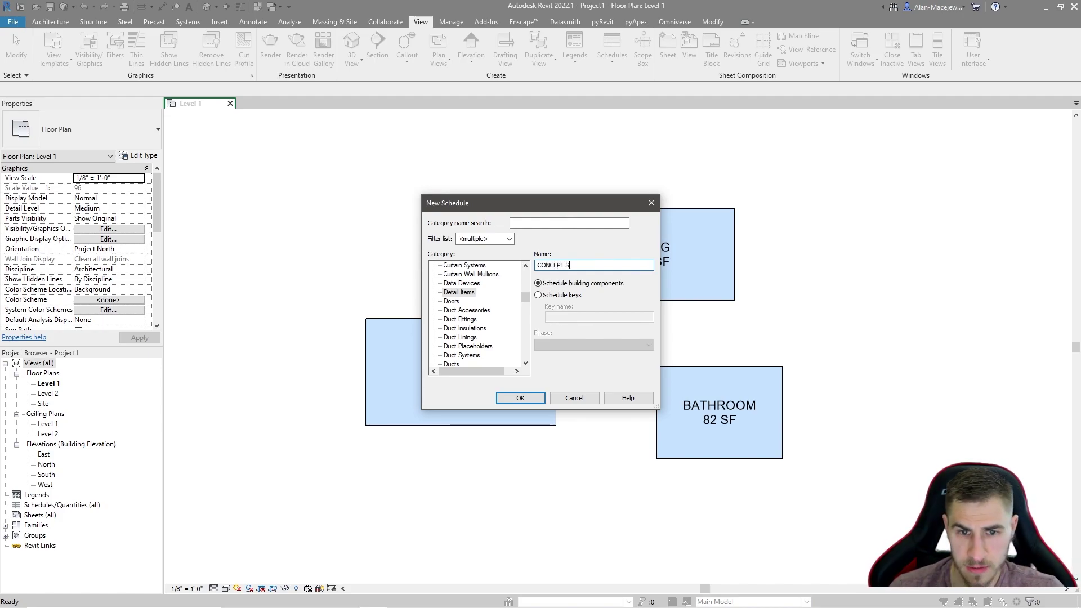
pyautogui.write('CC')
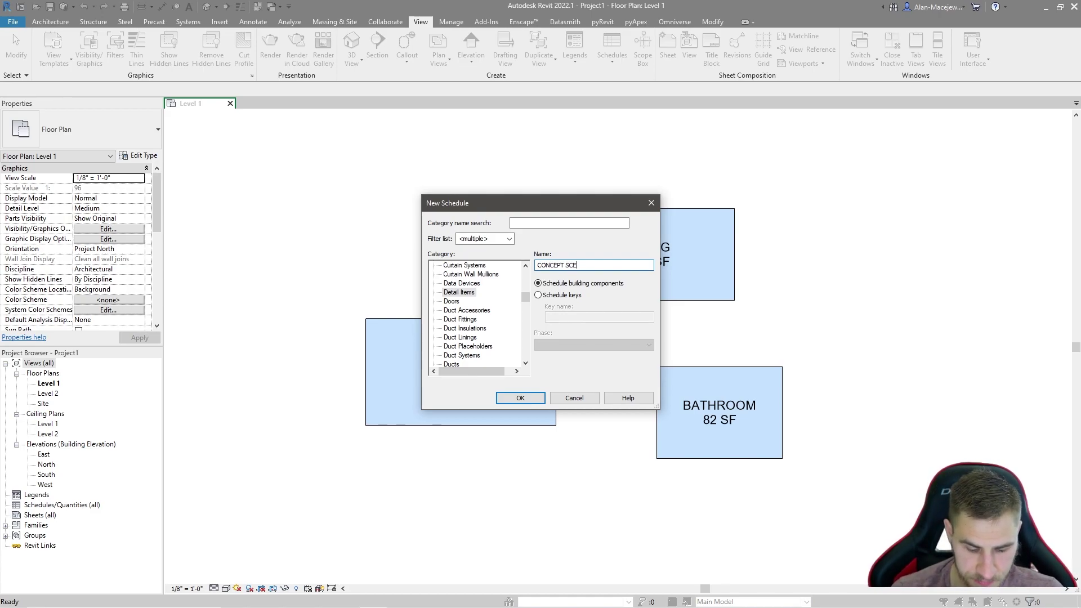
pyautogui.write('DULE')
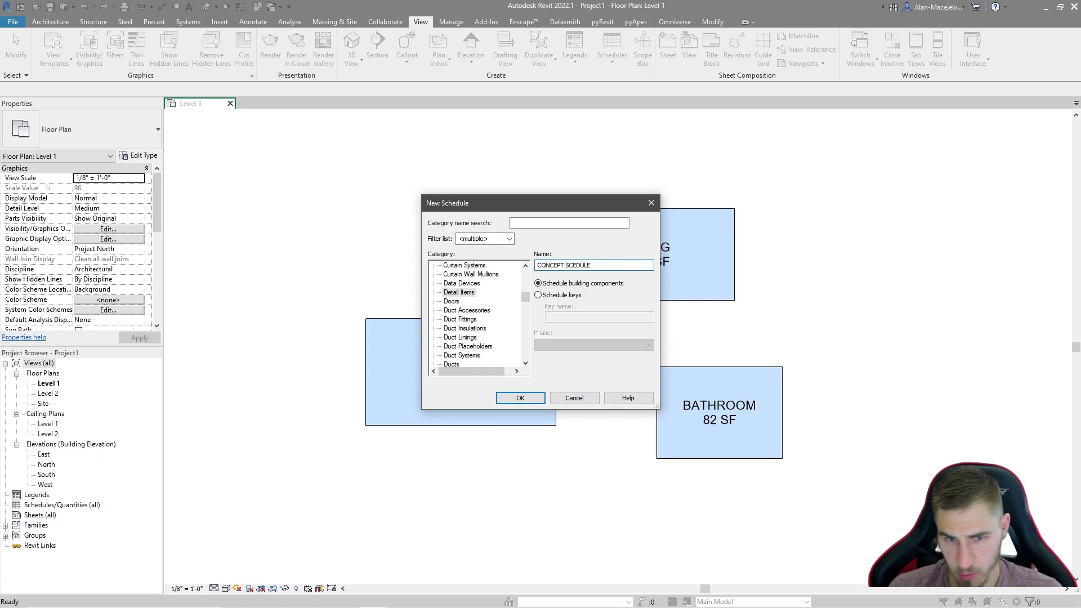
pyautogui.press('Return')
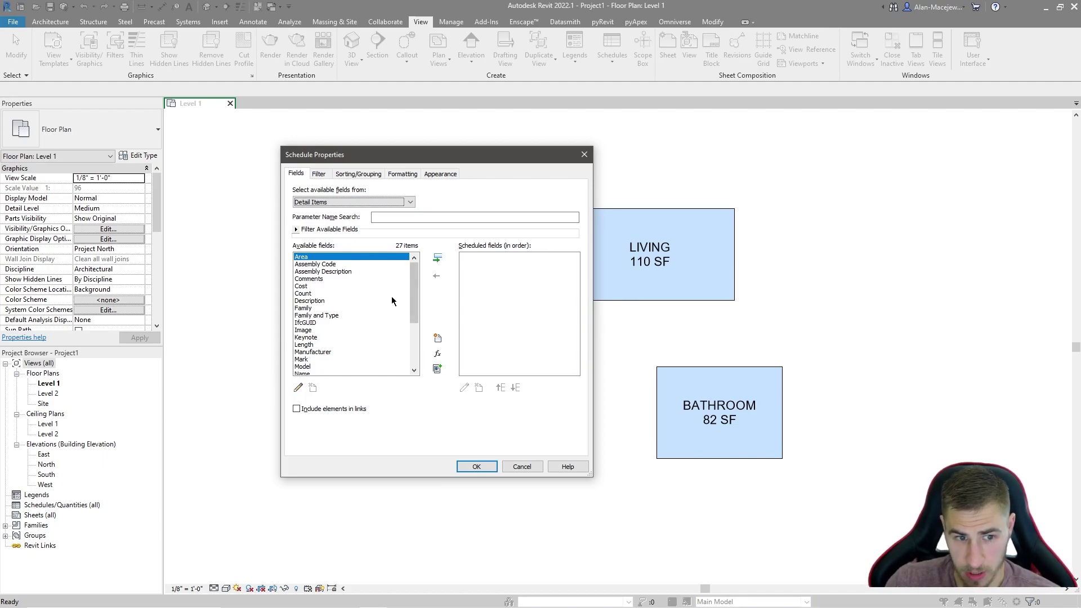
# Step: Add the Name and Area fields to the CONCEPT SCEDULE schedule's scheduled fields
pyautogui.scroll(-5, 391, 295)
pyautogui.scroll(5, 370, 360)
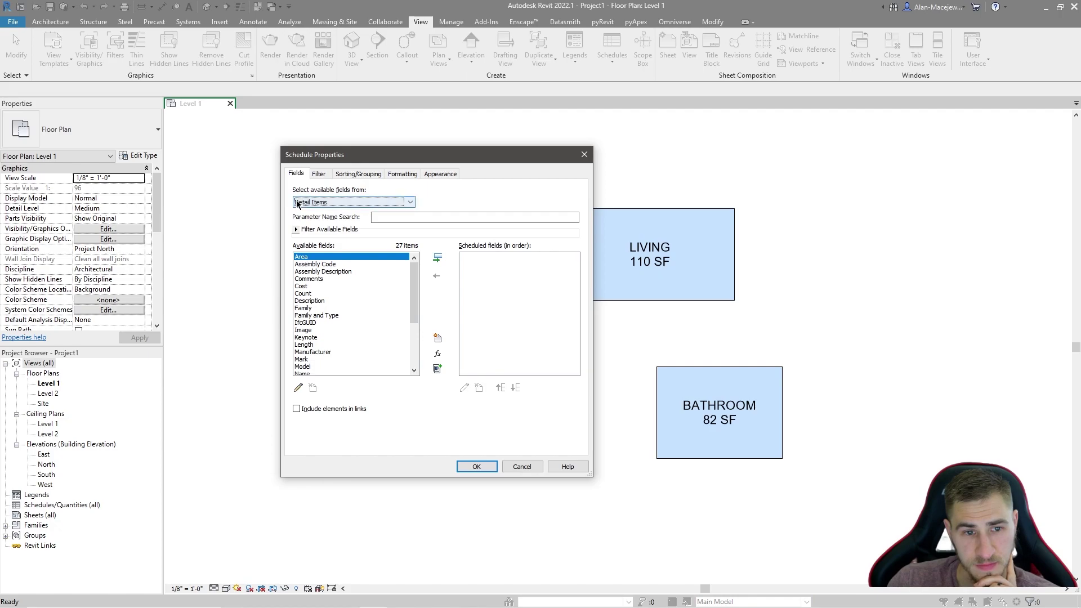
pyautogui.scroll(-3, 338, 321)
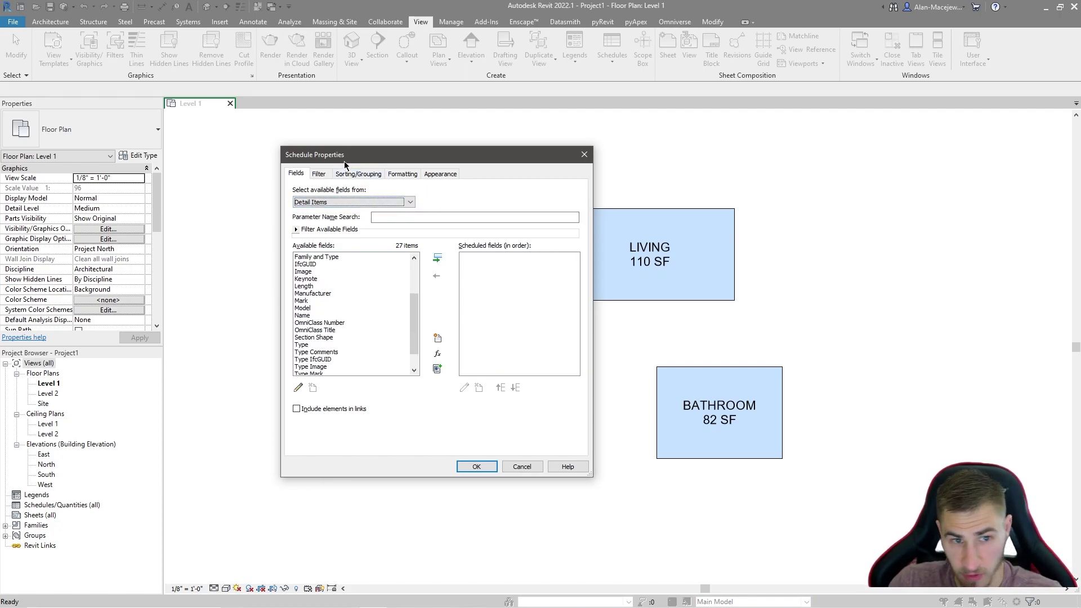
pyautogui.moveTo(345, 164); pyautogui.dragTo(308, 180)
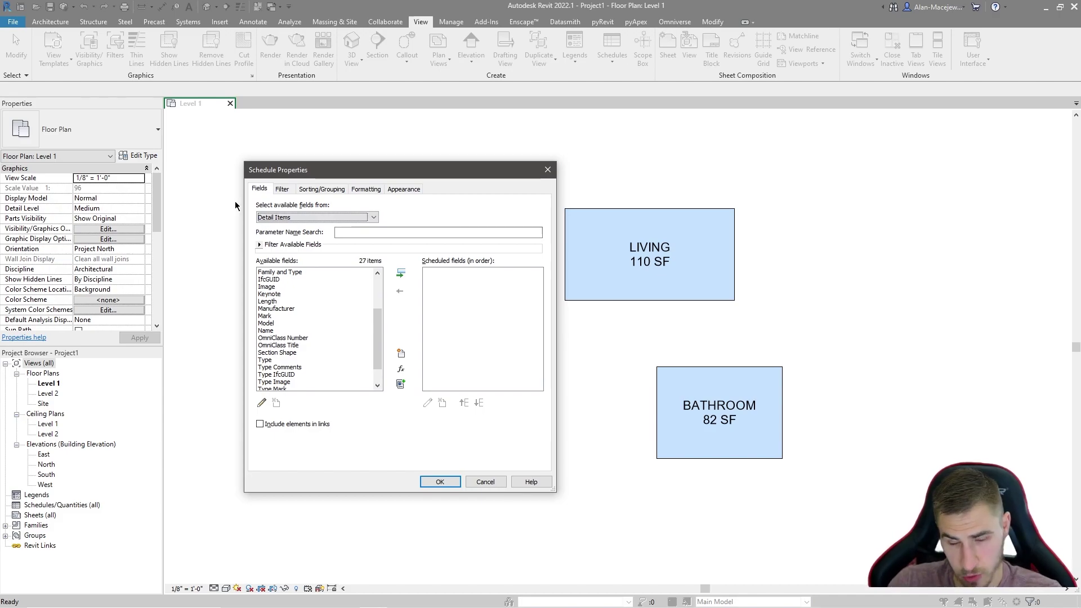
pyautogui.scroll(-1, 298, 341)
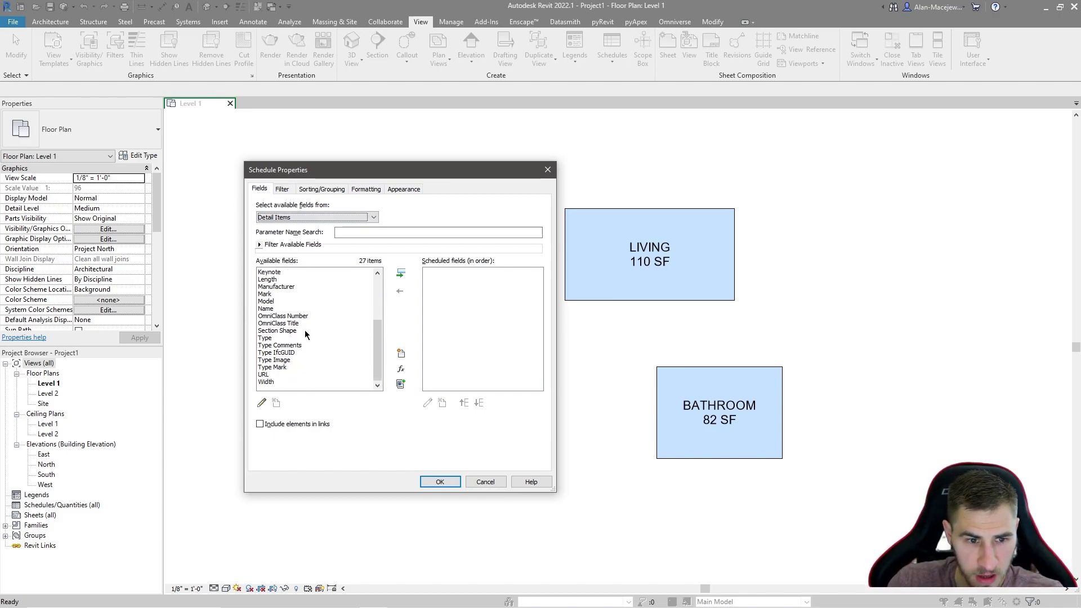
pyautogui.scroll(1, 306, 334)
pyautogui.click(271, 330)
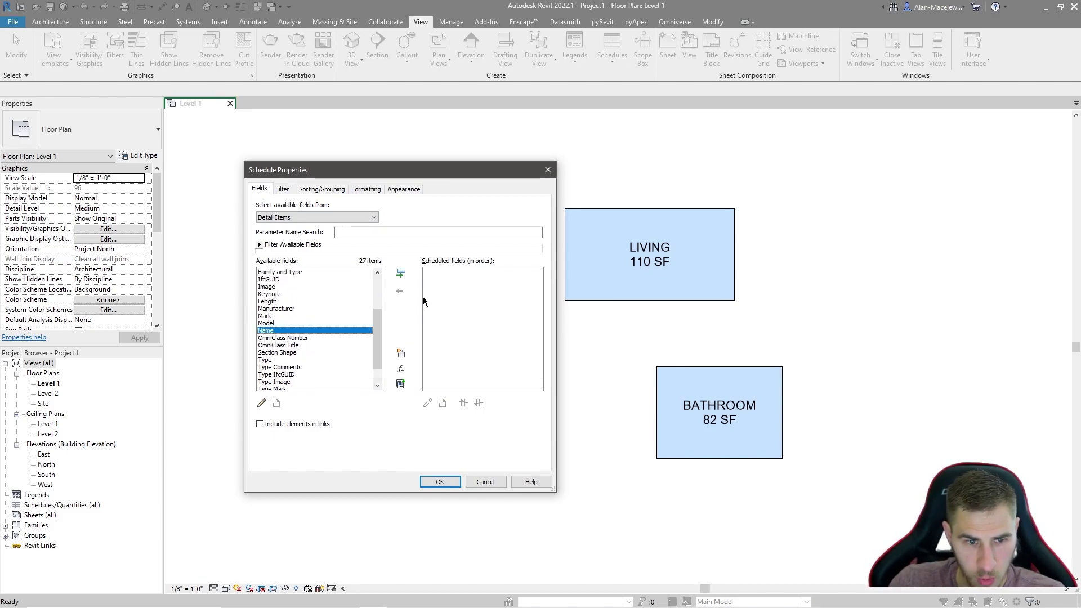
pyautogui.click(400, 274)
pyautogui.scroll(3, 302, 316)
pyautogui.click(269, 272)
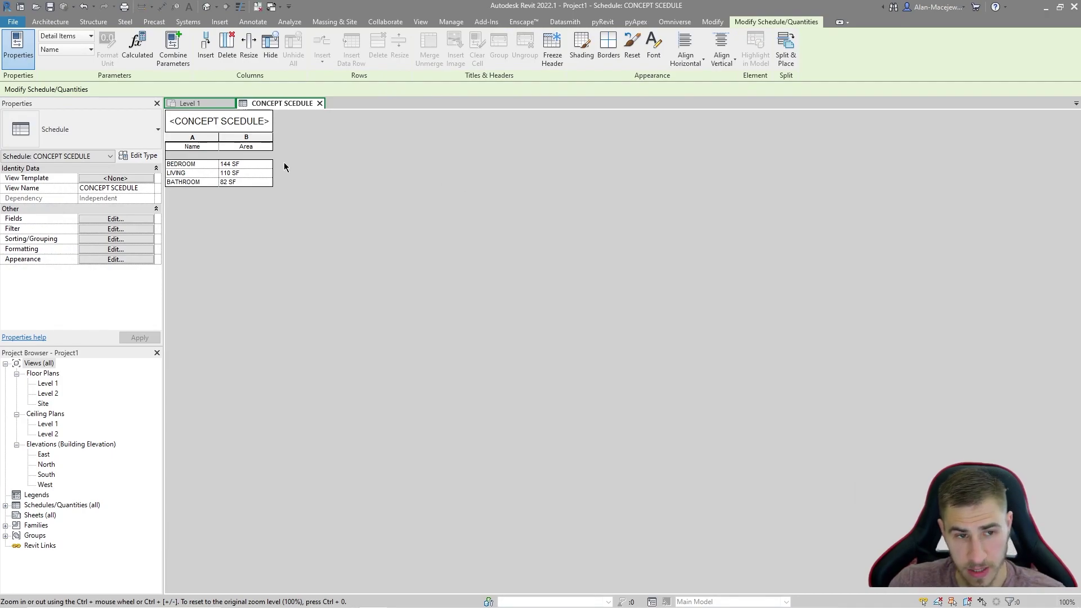
# Step: Widen schedule column A and inspect the Area entry in Shared Parameters
pyautogui.moveTo(220, 138); pyautogui.dragTo(241, 138)
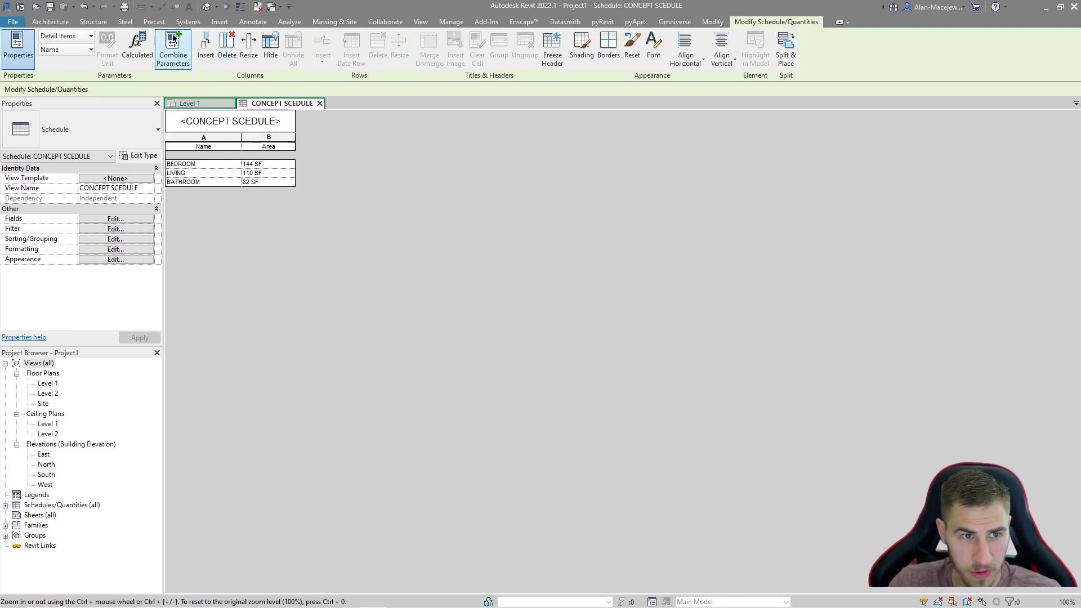
pyautogui.click(451, 21)
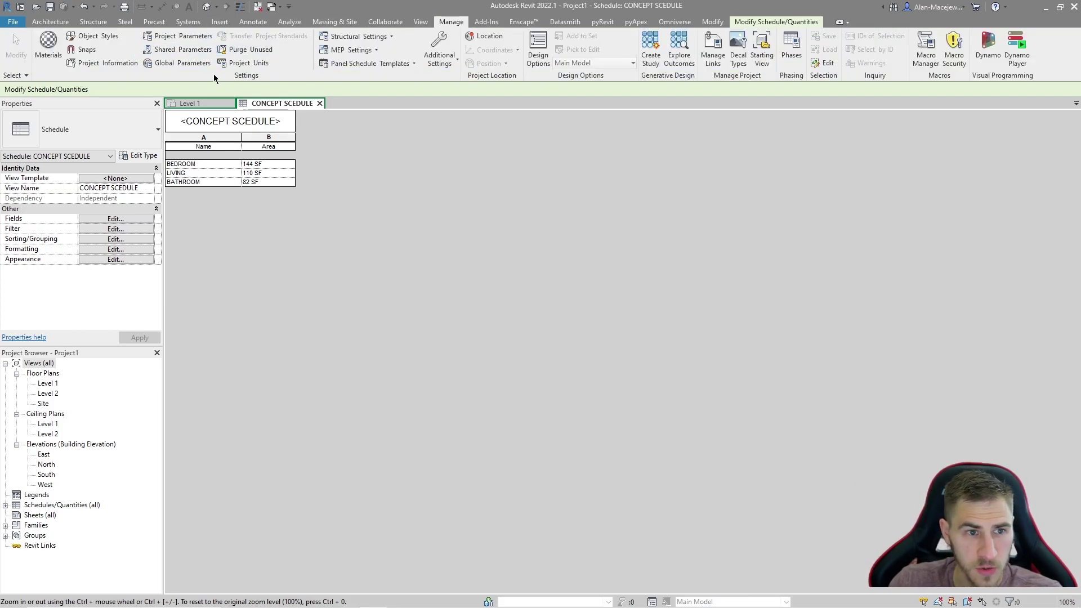
pyautogui.click(179, 49)
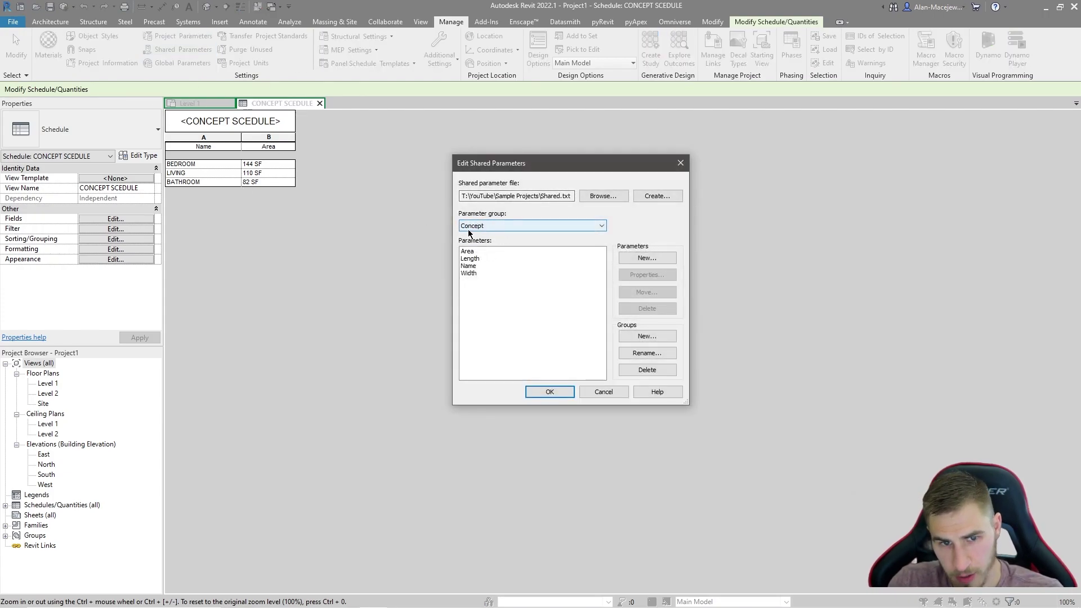
pyautogui.click(495, 251)
pyautogui.keyDown('shift'); pyautogui.click(473, 273); pyautogui.keyUp('shift')
pyautogui.click(495, 251)
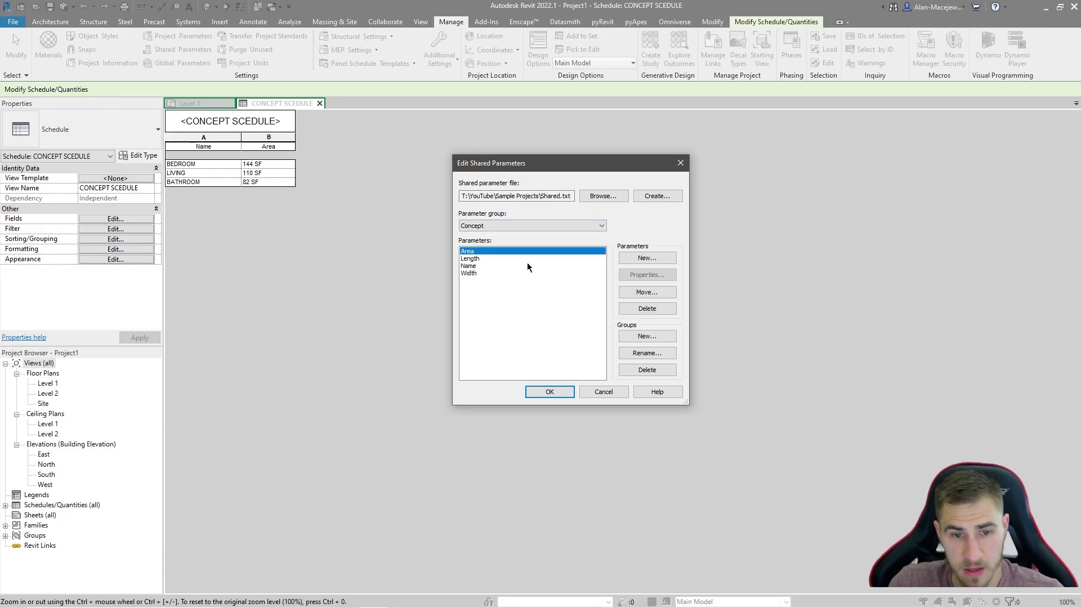
# Step: View the Name shared parameter's properties, then close Shared Parameters unchanged
pyautogui.click(472, 267)
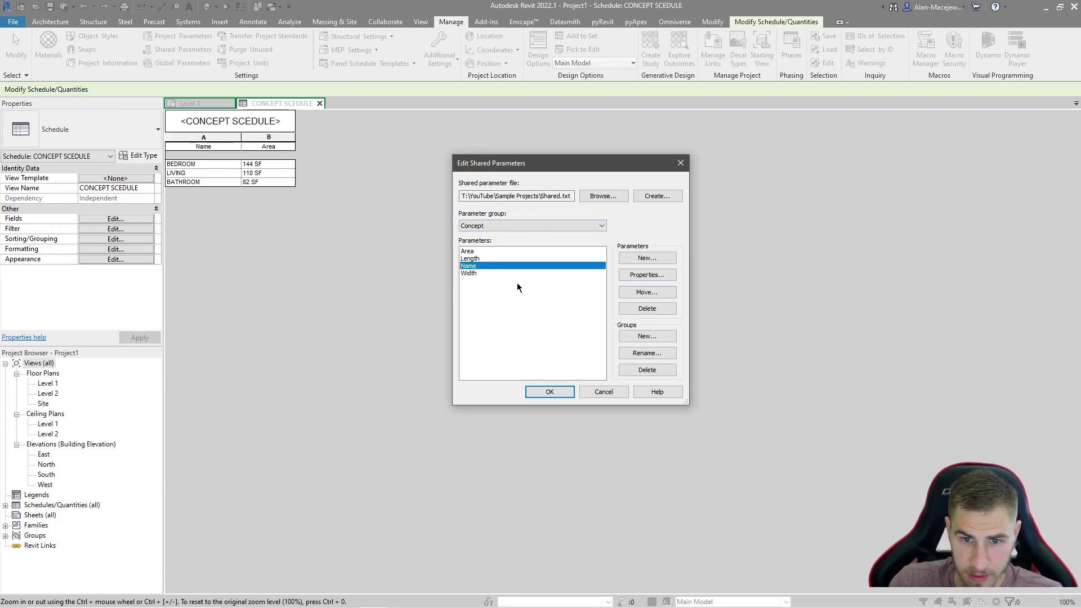
pyautogui.click(634, 275)
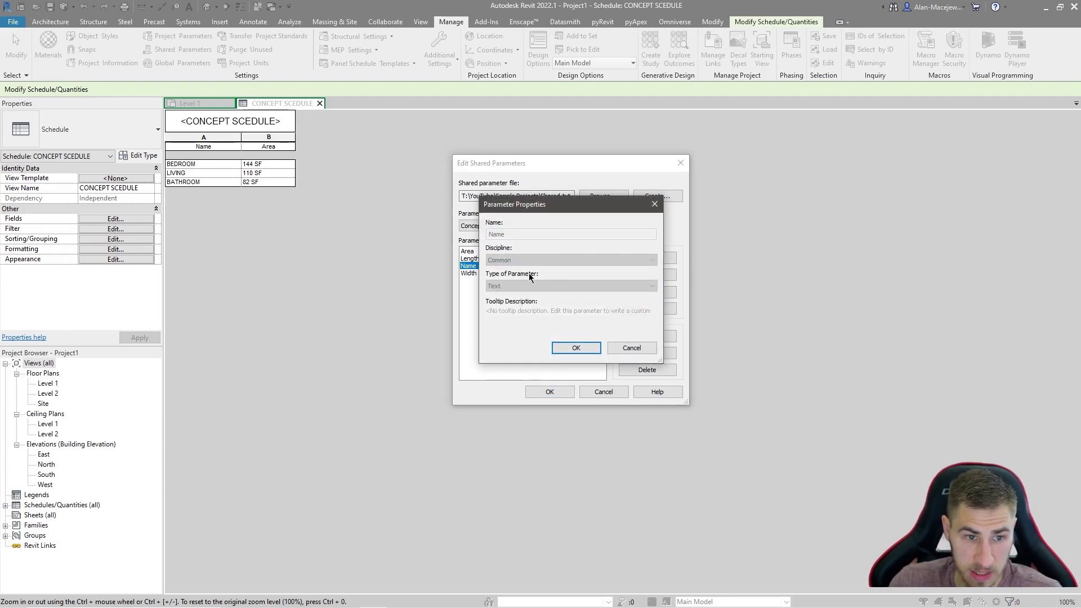
pyautogui.click(647, 349)
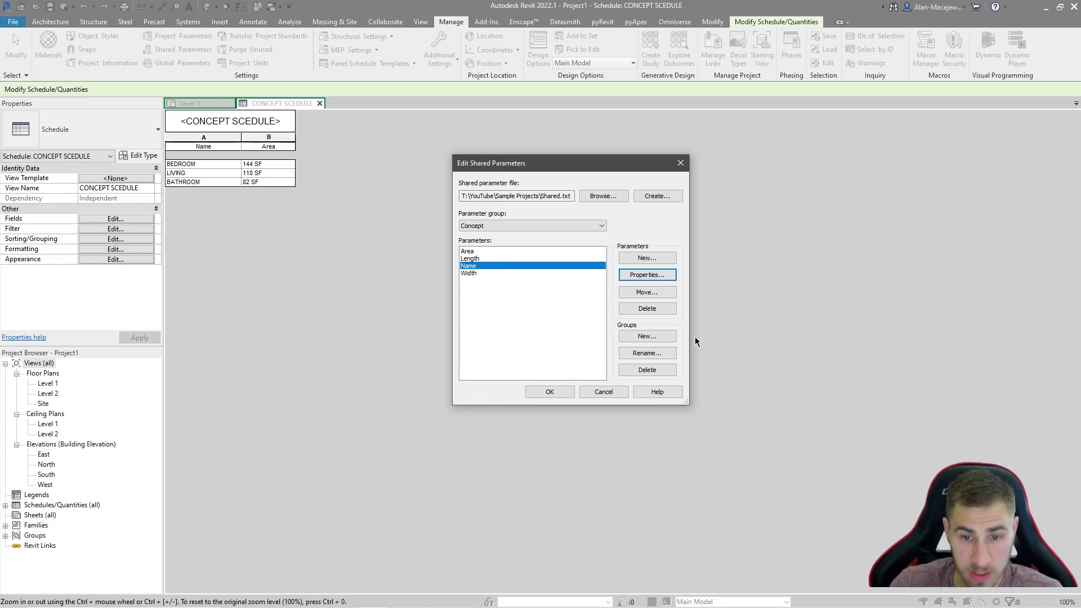
pyautogui.press('Escape')
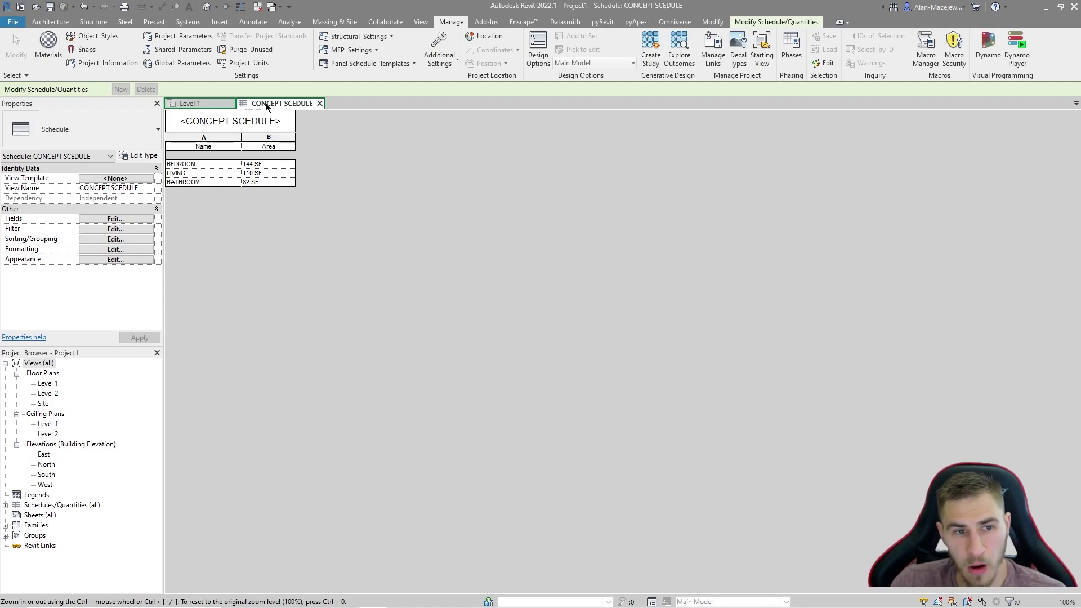
# Step: Select the BEDROOM box on Level 1, then return to the CONCEPT SCHEDULE view
pyautogui.click(198, 104)
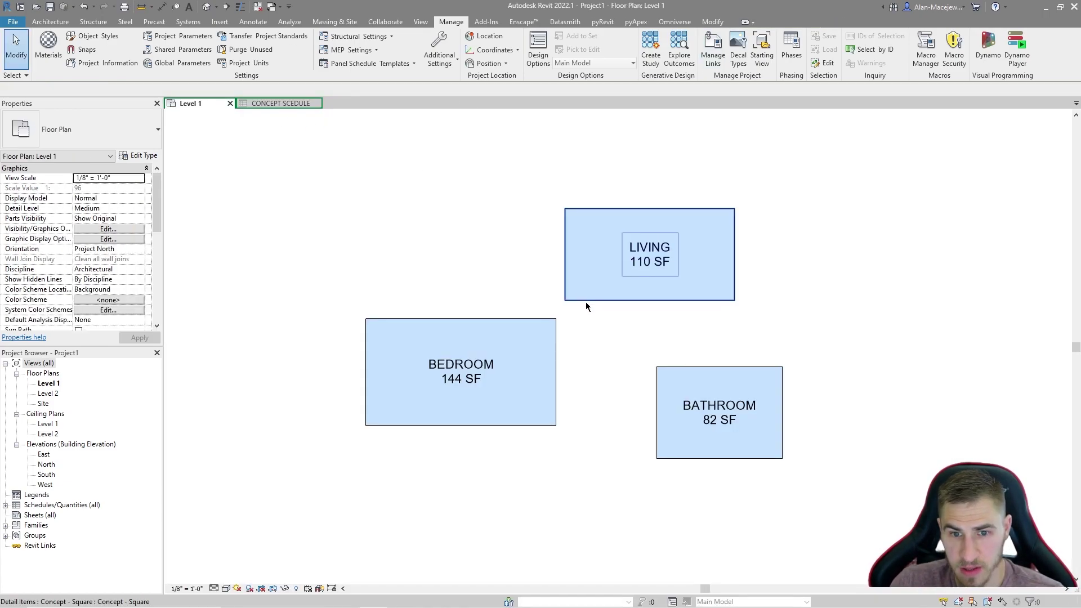
pyautogui.click(546, 340)
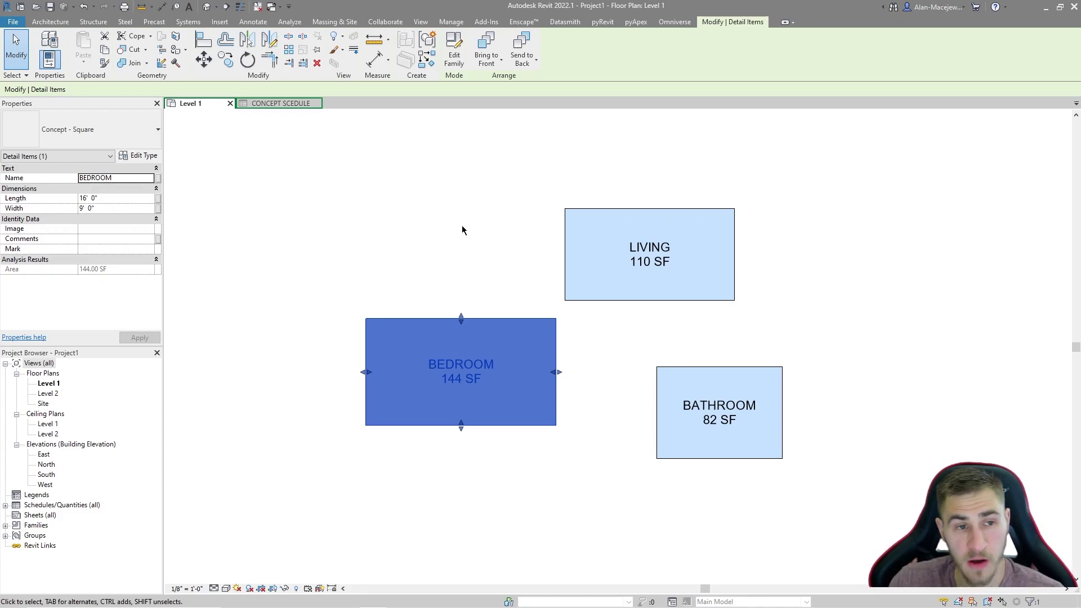
pyautogui.hotkey('ctrl', 'Tab')
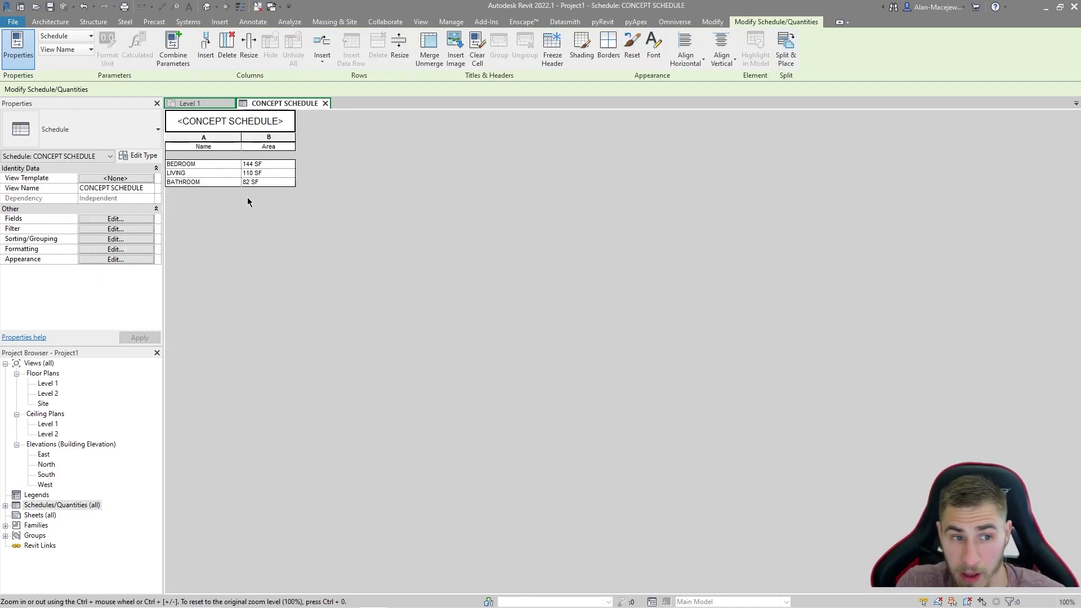
pyautogui.click(118, 220)
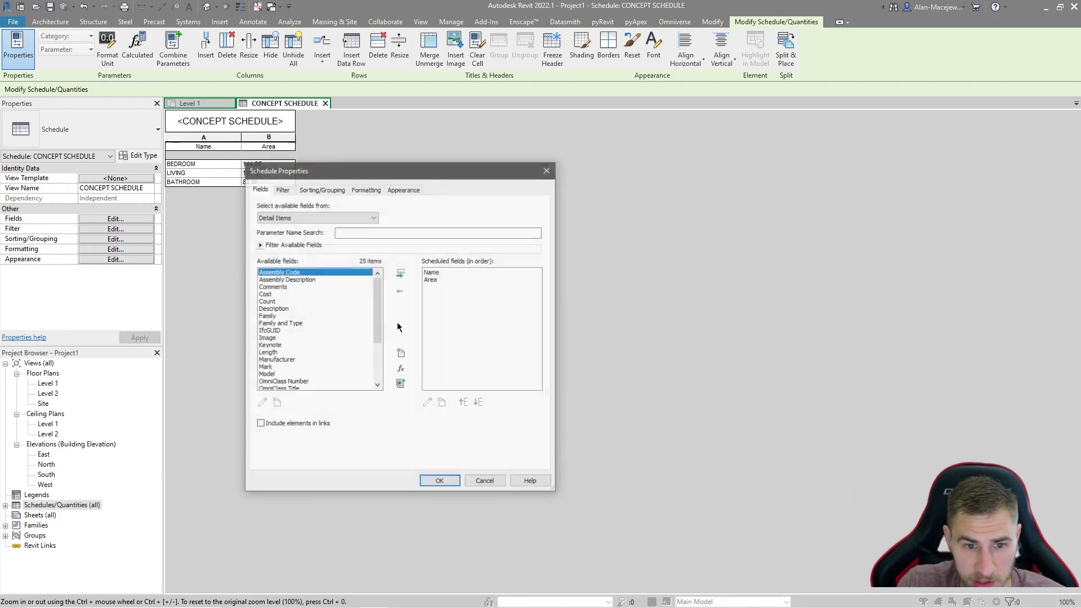
pyautogui.moveTo(385, 176); pyautogui.dragTo(425, 175)
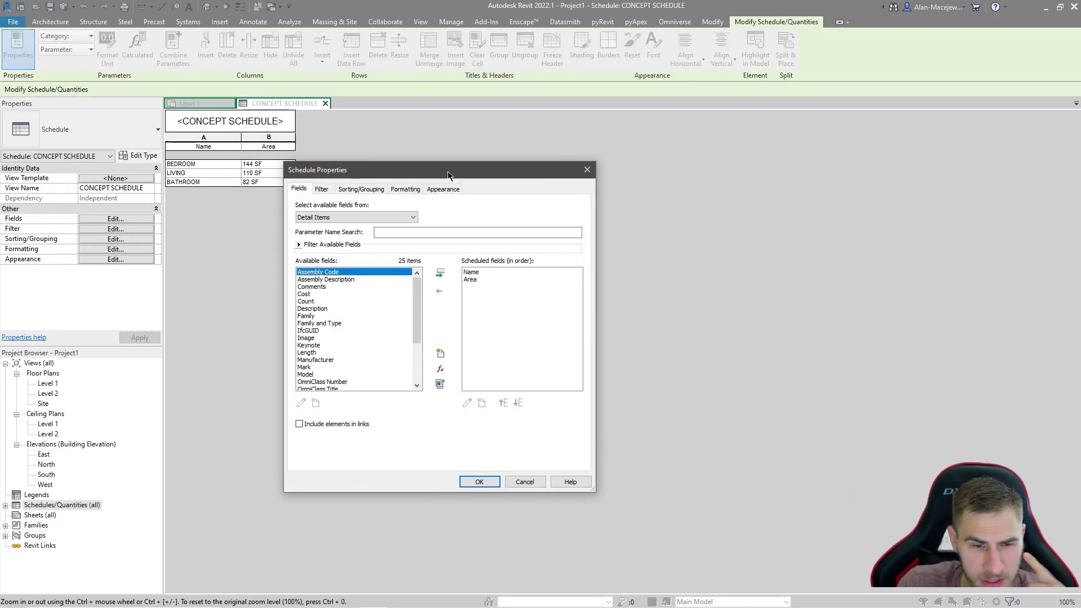
pyautogui.scroll(-2, 388, 340)
pyautogui.scroll(-2, 353, 343)
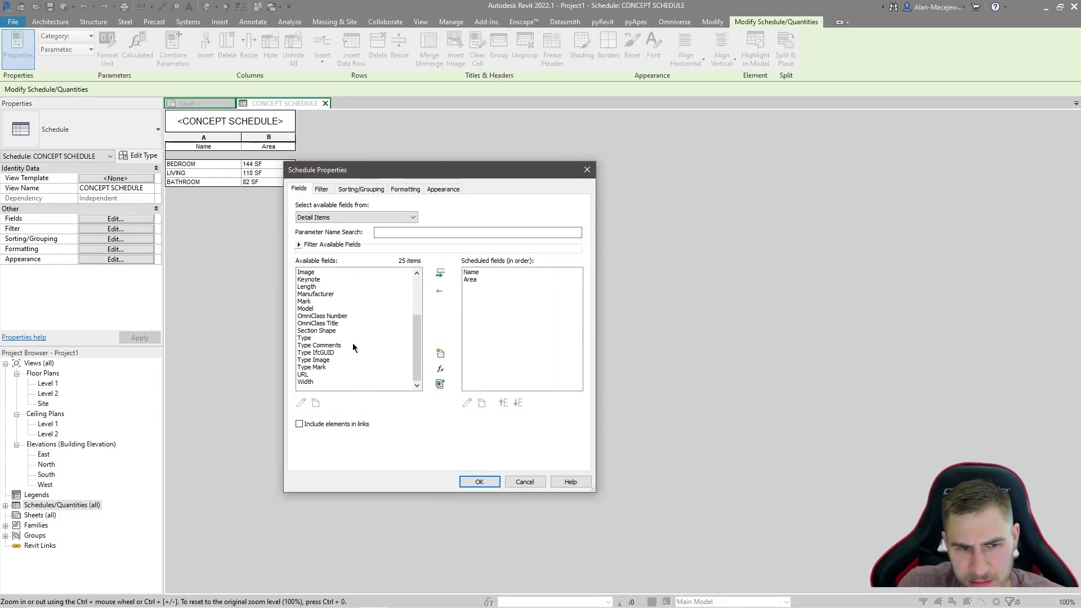
pyautogui.click(306, 382)
pyautogui.scroll(3, 315, 361)
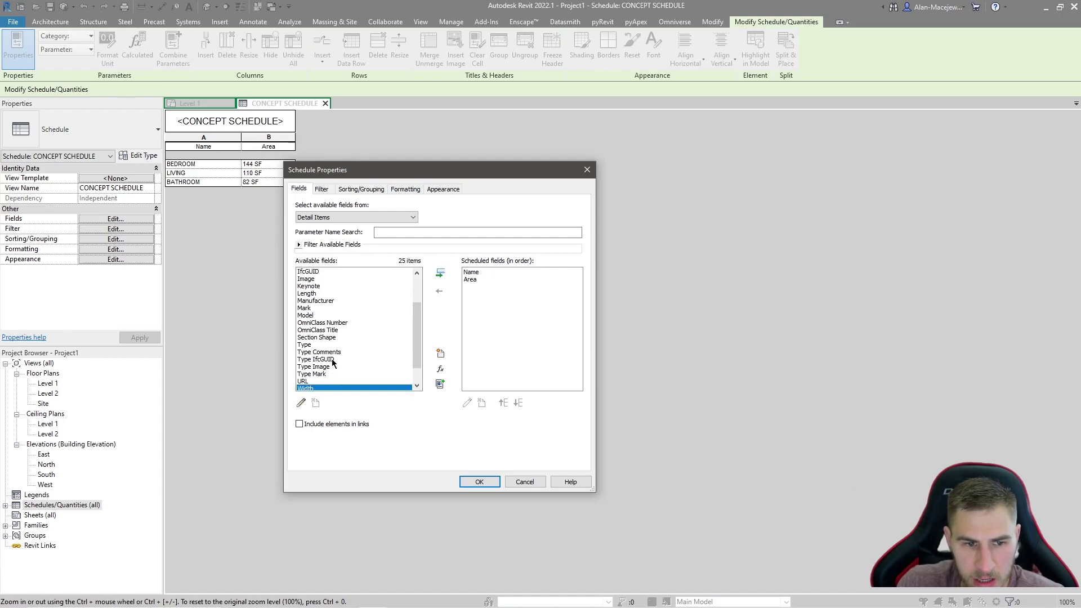
pyautogui.scroll(-2, 322, 339)
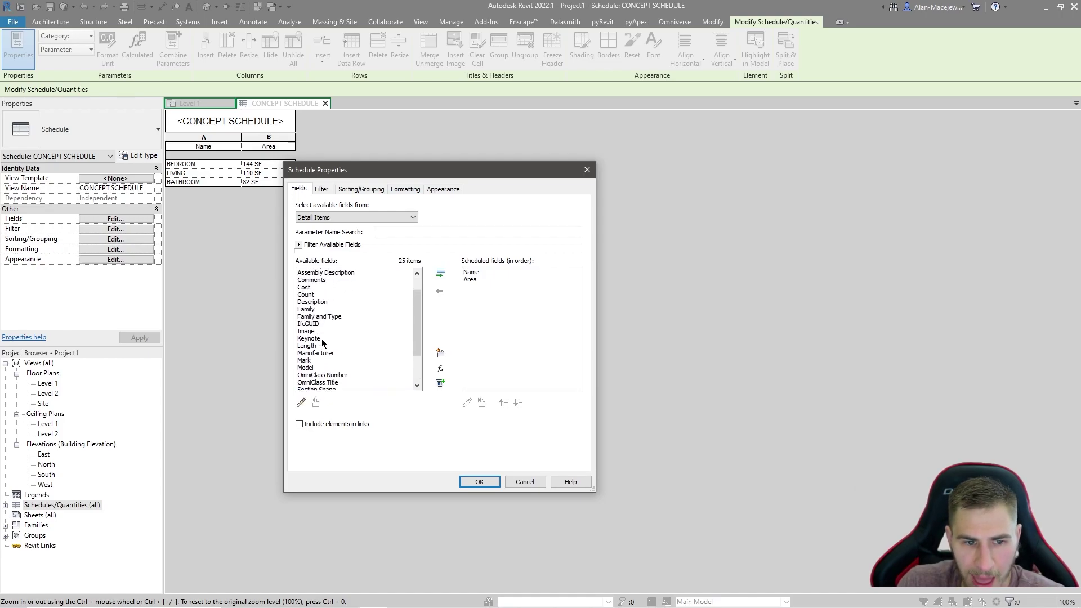
pyautogui.click(524, 482)
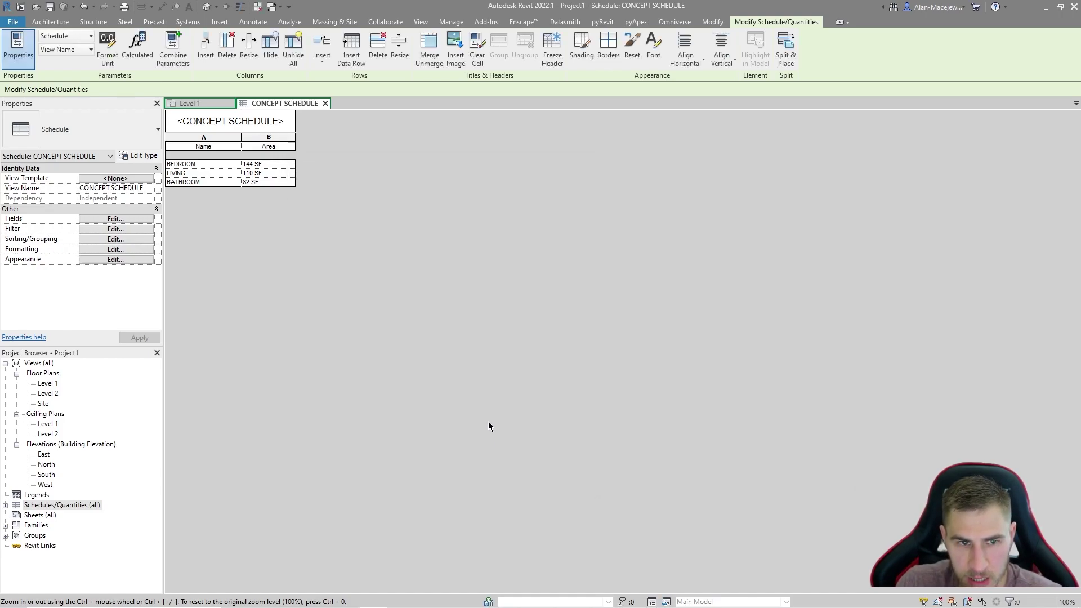
# Step: Delete the Occupant project parameter, leaving the project with no project parameters
pyautogui.click(465, 24)
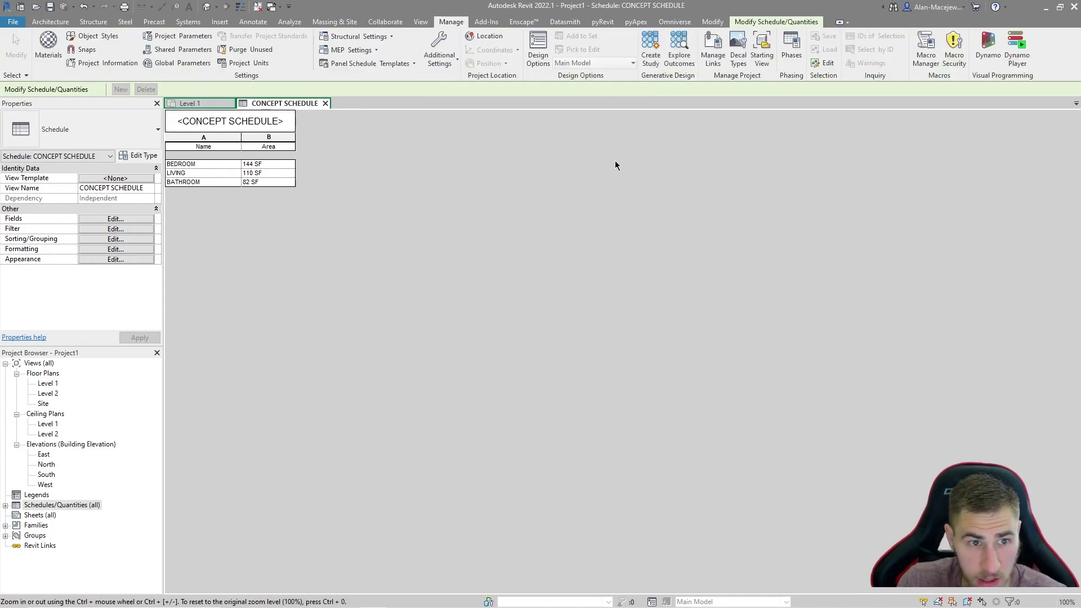
pyautogui.click(179, 36)
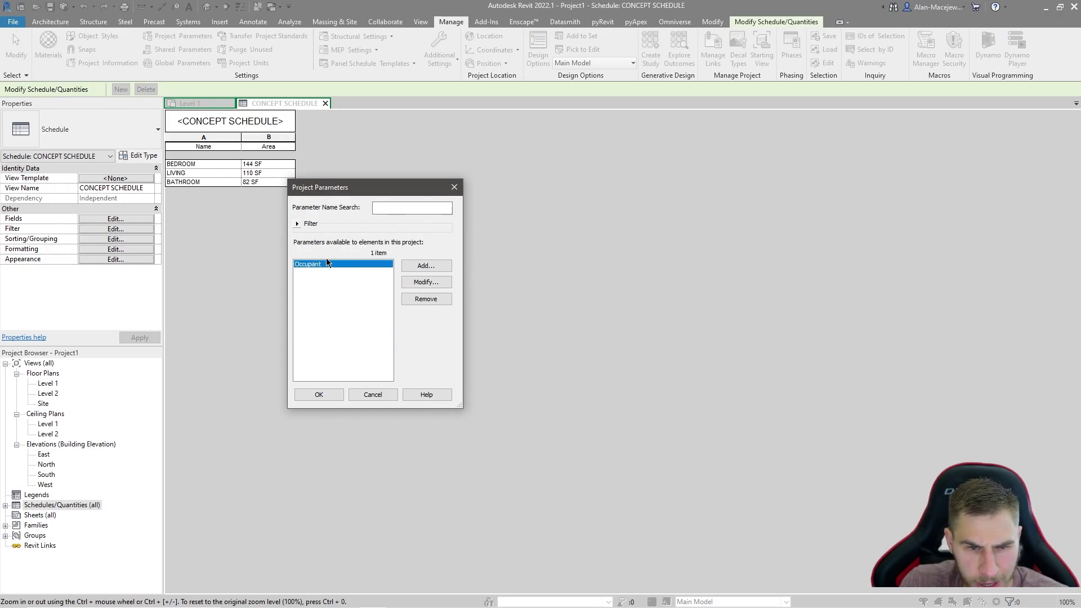
pyautogui.click(403, 300)
pyautogui.click(590, 324)
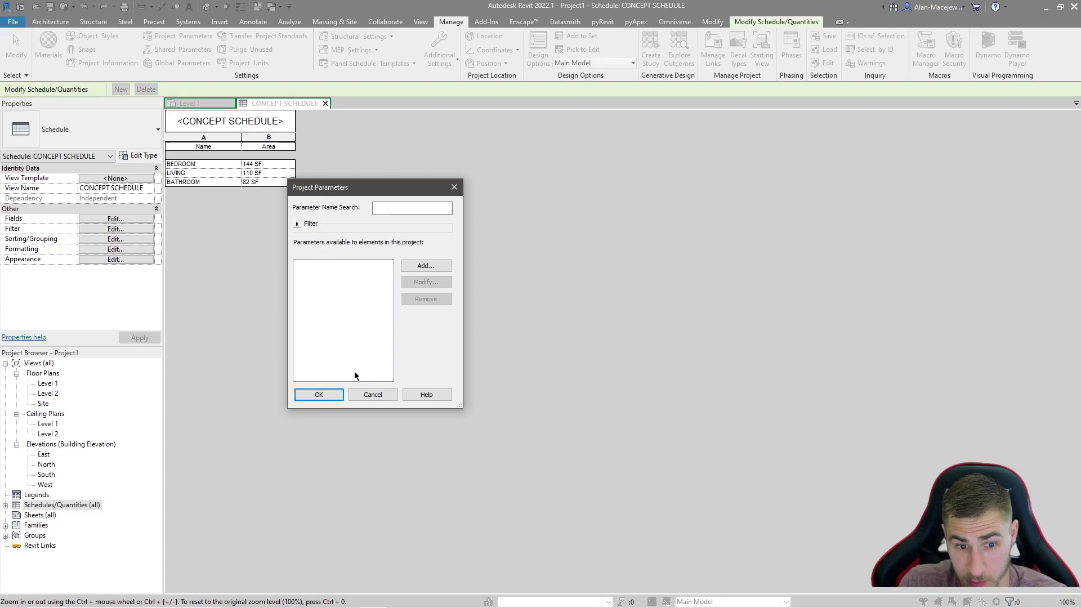
pyautogui.click(328, 396)
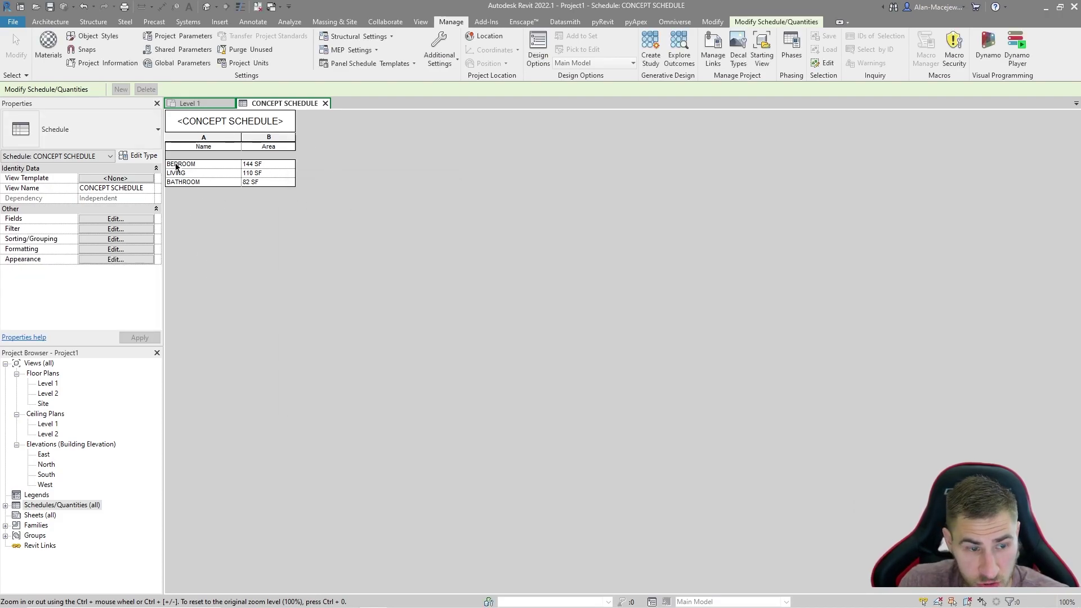
pyautogui.click(103, 218)
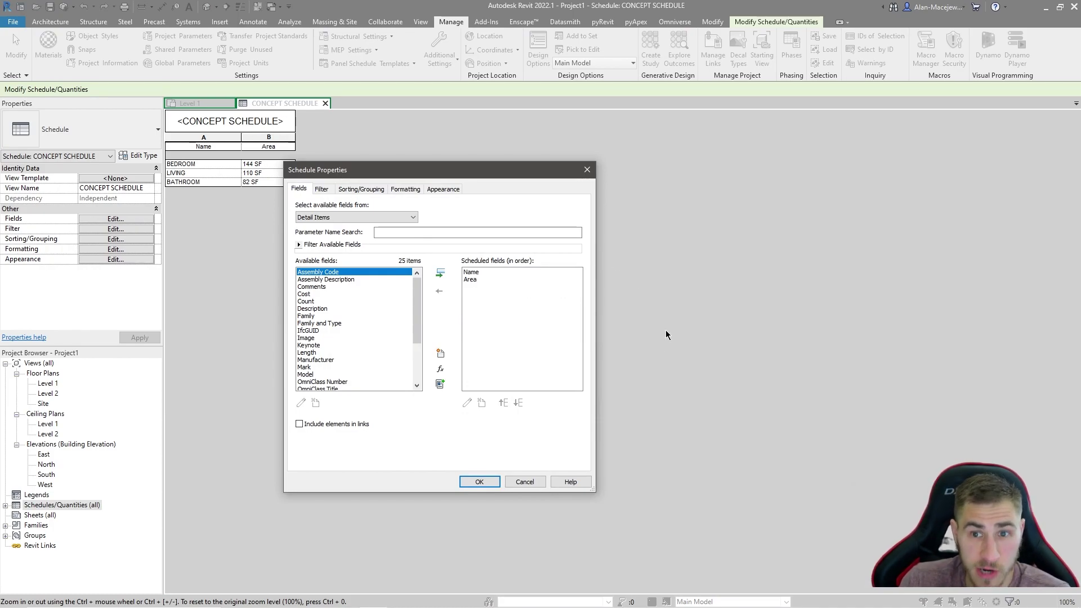
# Step: Add Length and Width fields to the schedule, placed after Area
pyautogui.click(479, 272)
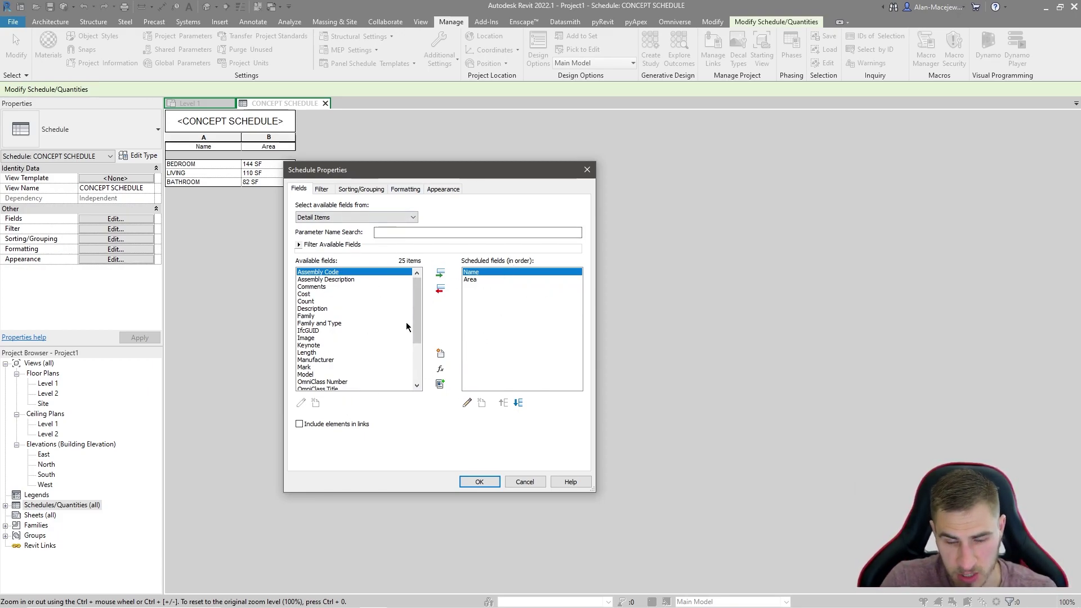
pyautogui.scroll(-3, 400, 327)
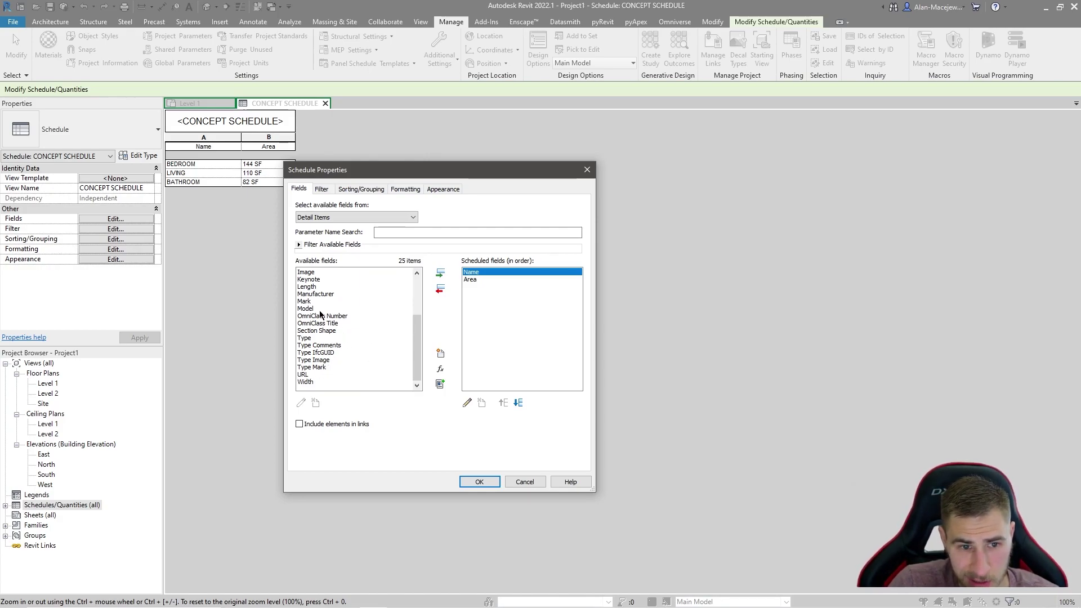
pyautogui.click(305, 287)
pyautogui.click(441, 273)
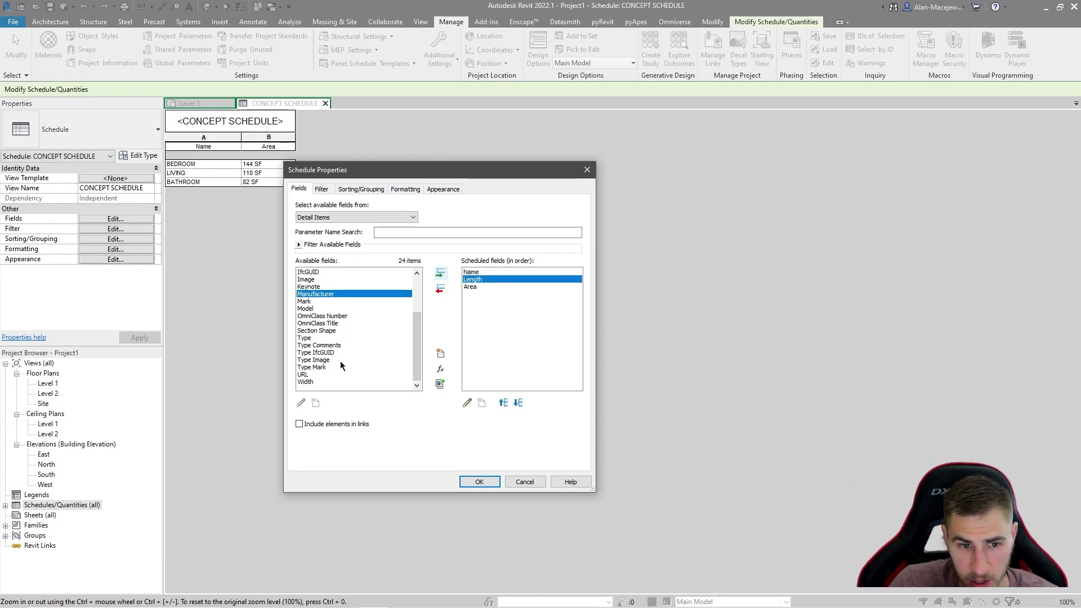
pyautogui.click(306, 383)
pyautogui.click(440, 273)
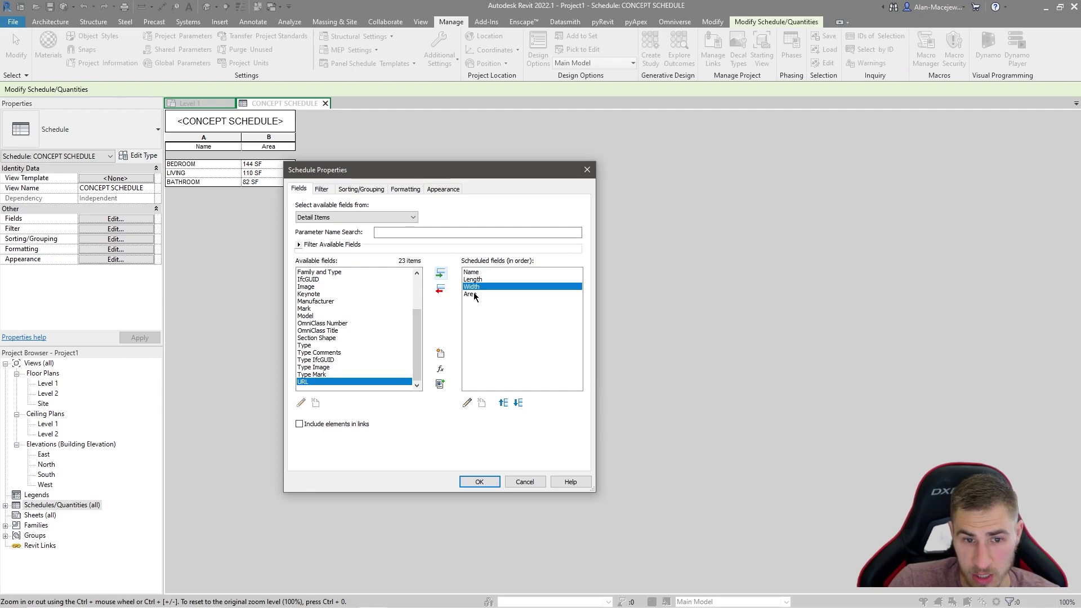
pyautogui.keyDown('shift'); pyautogui.click(474, 279); pyautogui.keyUp('shift')
pyautogui.click(518, 403)
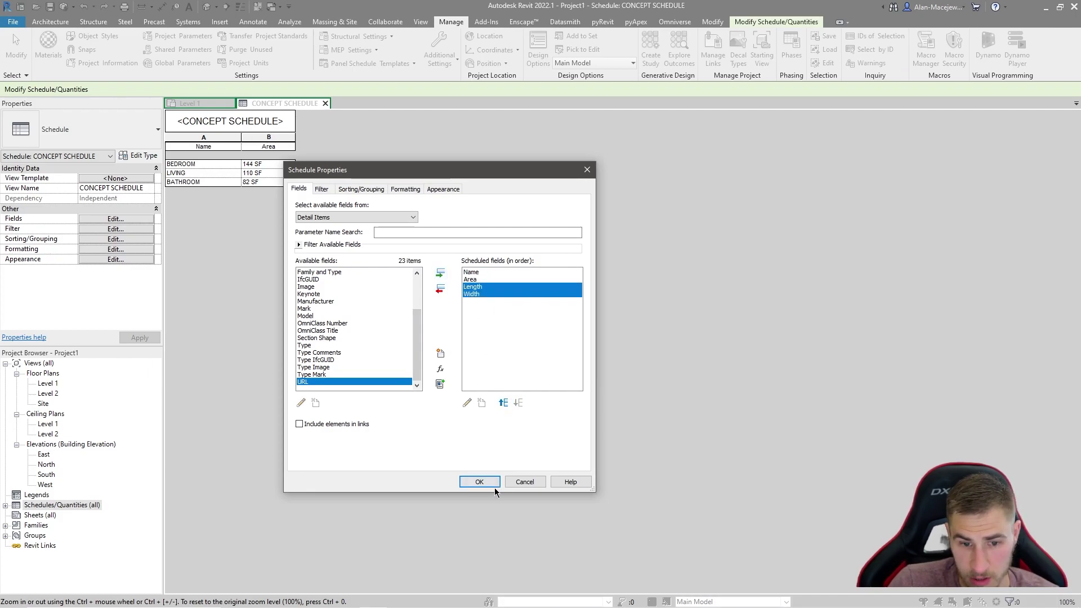
pyautogui.click(479, 482)
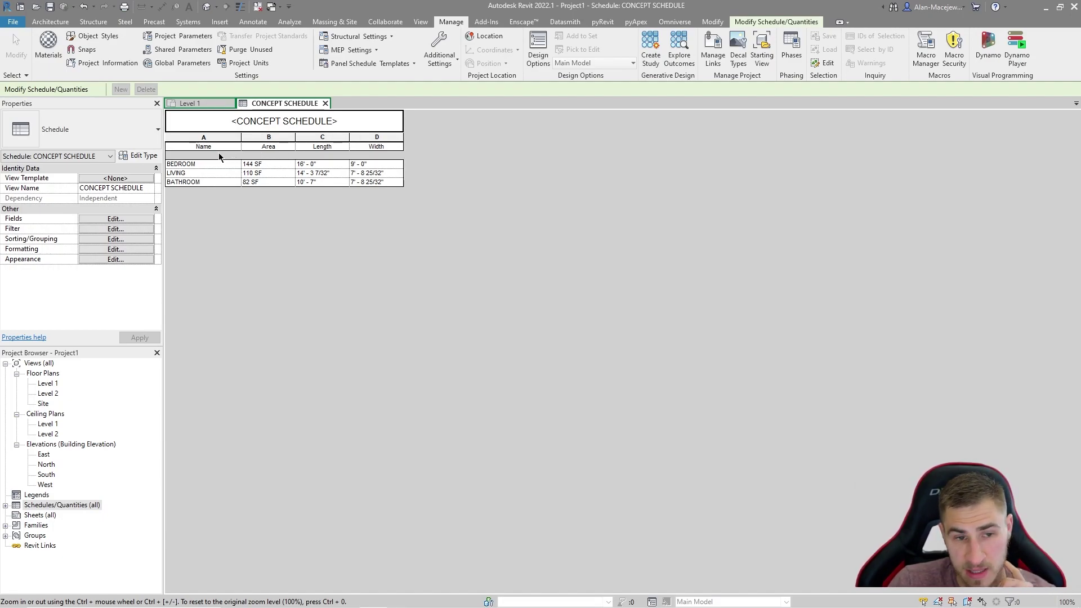
pyautogui.keyDown('ctrl'); pyautogui.scroll(4, 271, 323); pyautogui.keyUp('ctrl')
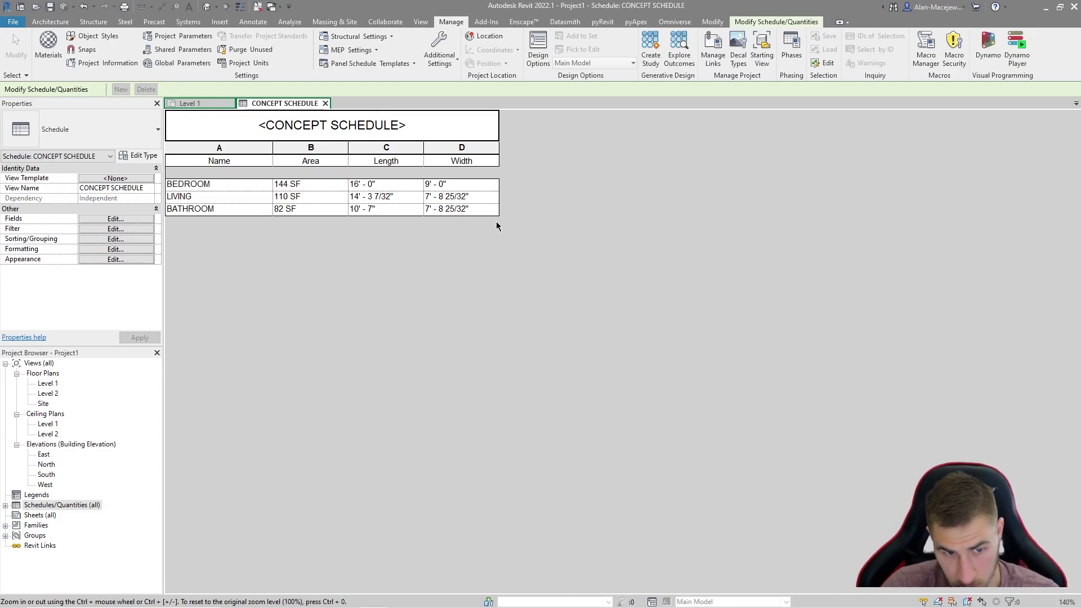
# Step: Sort the schedule by Name, then by Area with a footer
pyautogui.click(108, 239)
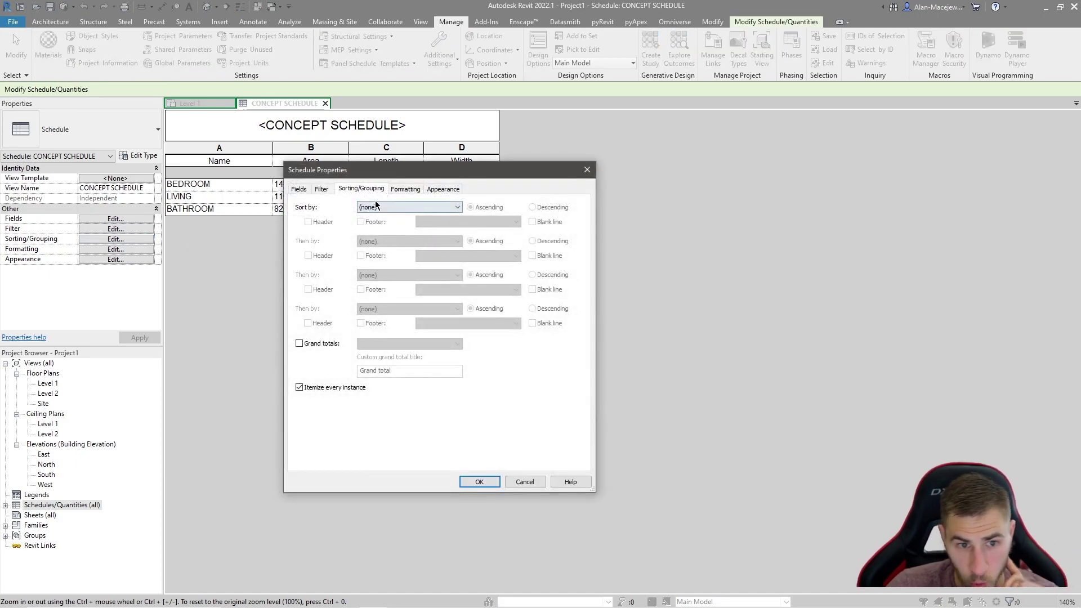
pyautogui.click(376, 207)
pyautogui.click(372, 225)
pyautogui.click(386, 242)
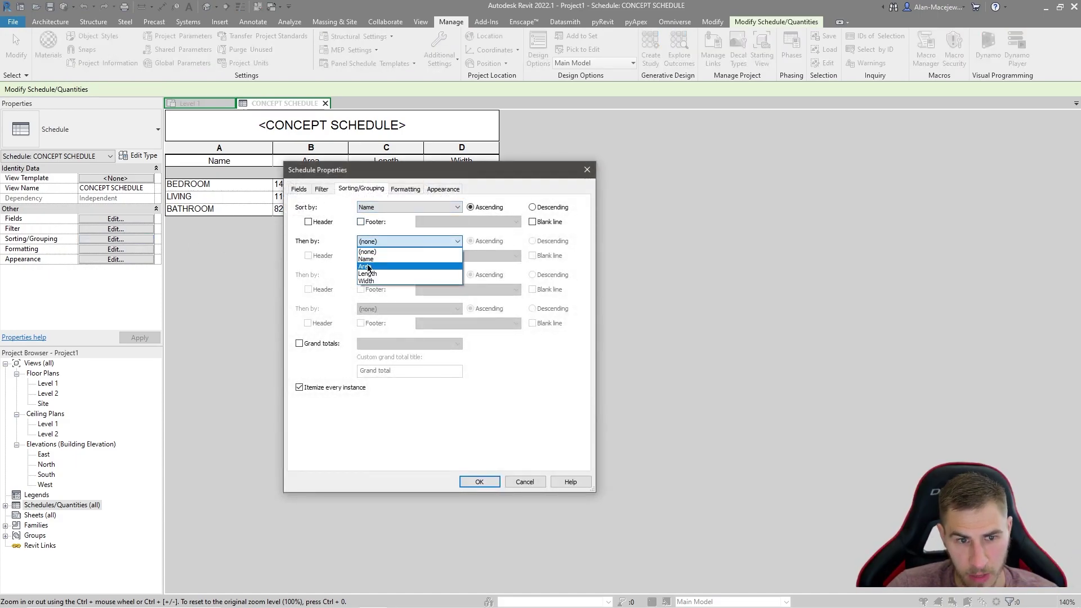
pyautogui.click(369, 268)
pyautogui.click(361, 255)
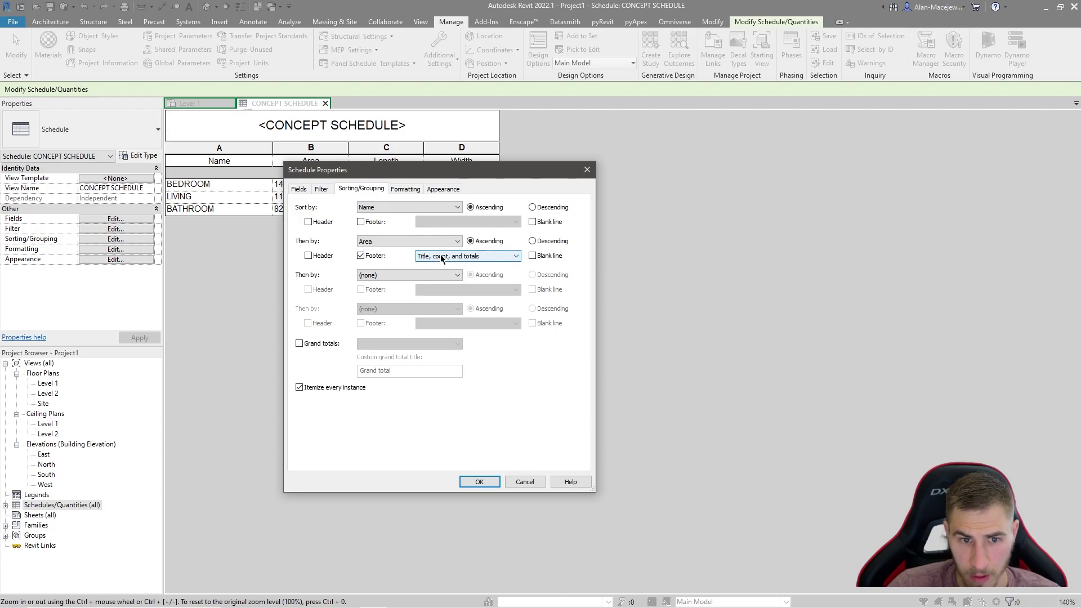
# Step: Set the Area, Length and Width columns to Calculate totals
pyautogui.click(407, 190)
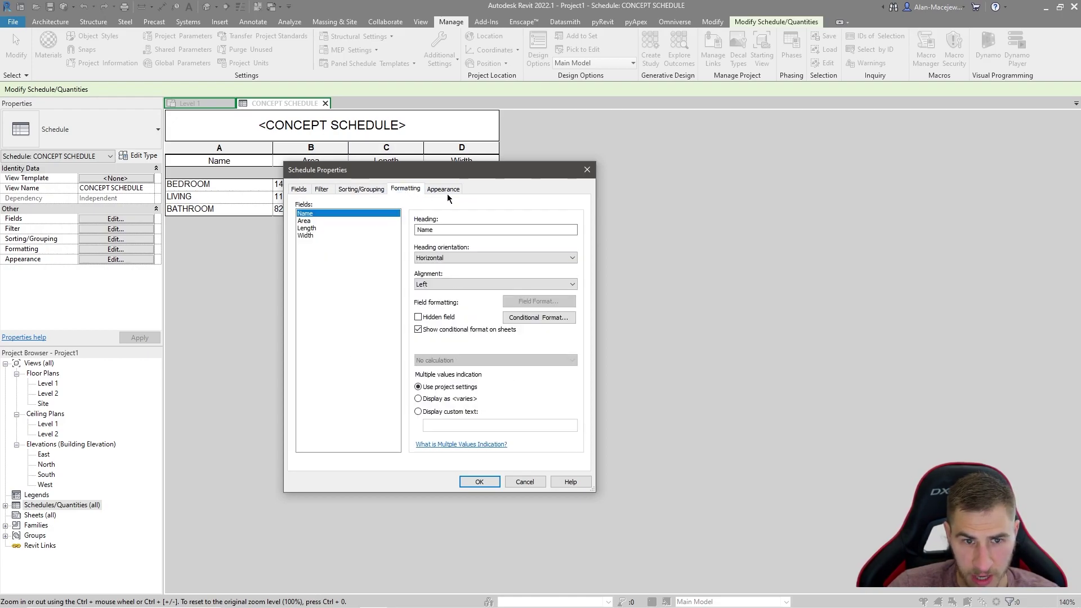
pyautogui.click(325, 220)
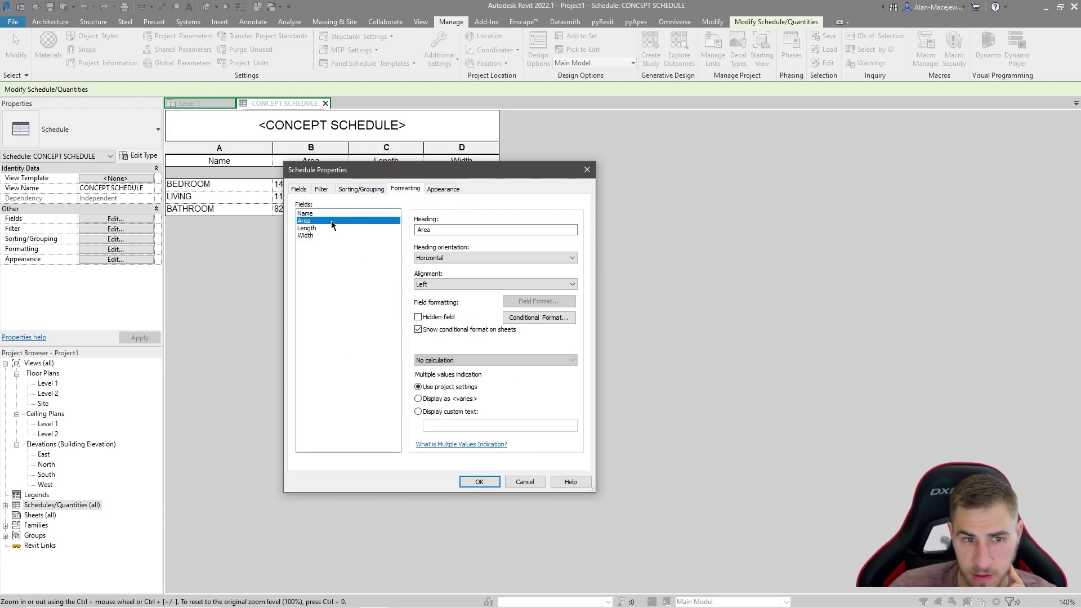
pyautogui.click(464, 360)
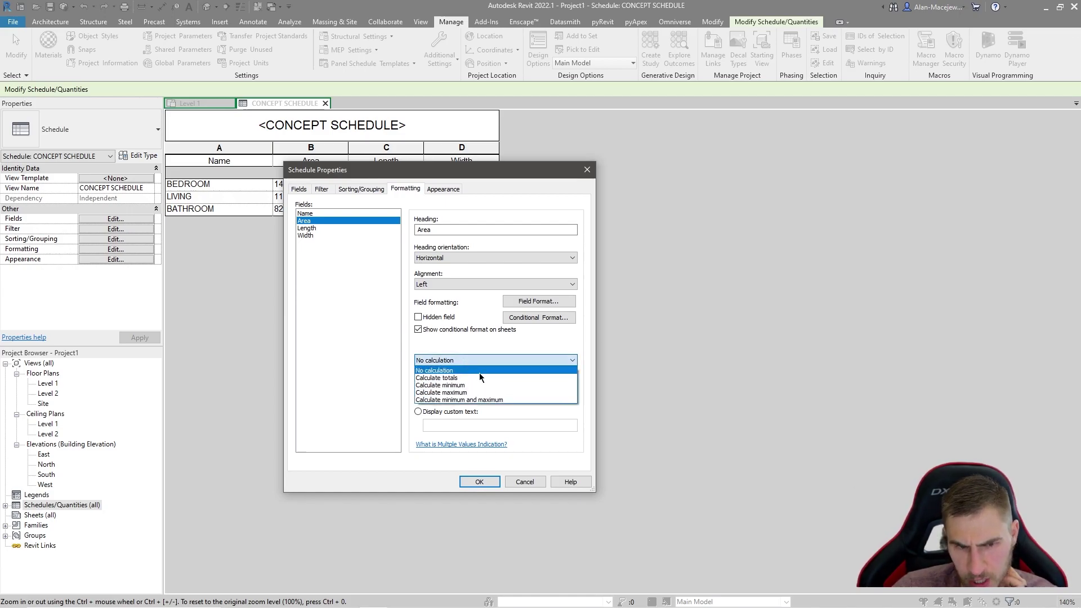
pyautogui.click(475, 380)
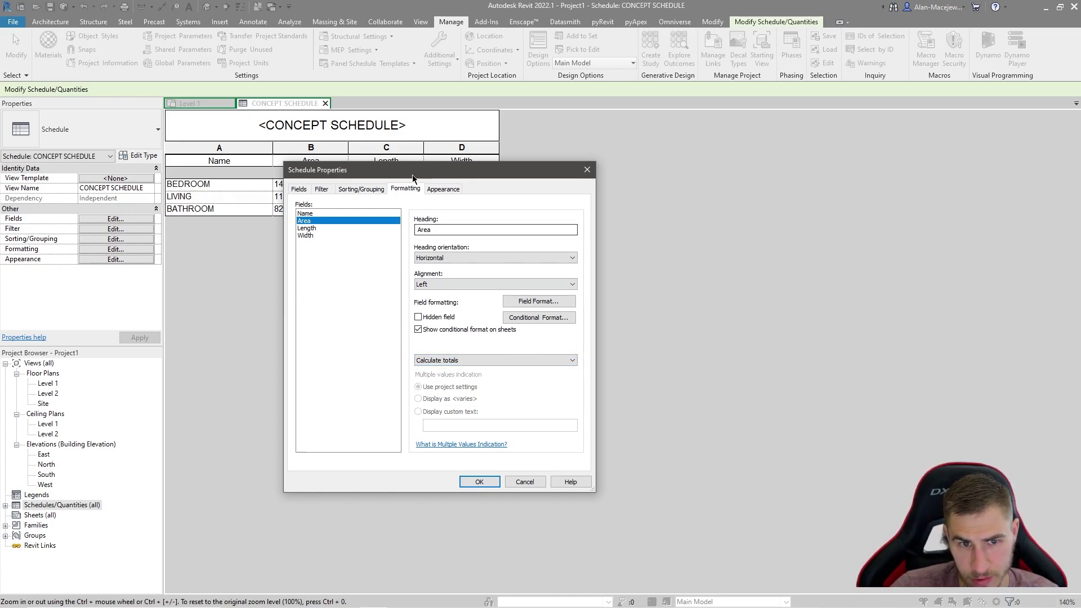
pyautogui.moveTo(412, 178); pyautogui.dragTo(637, 174)
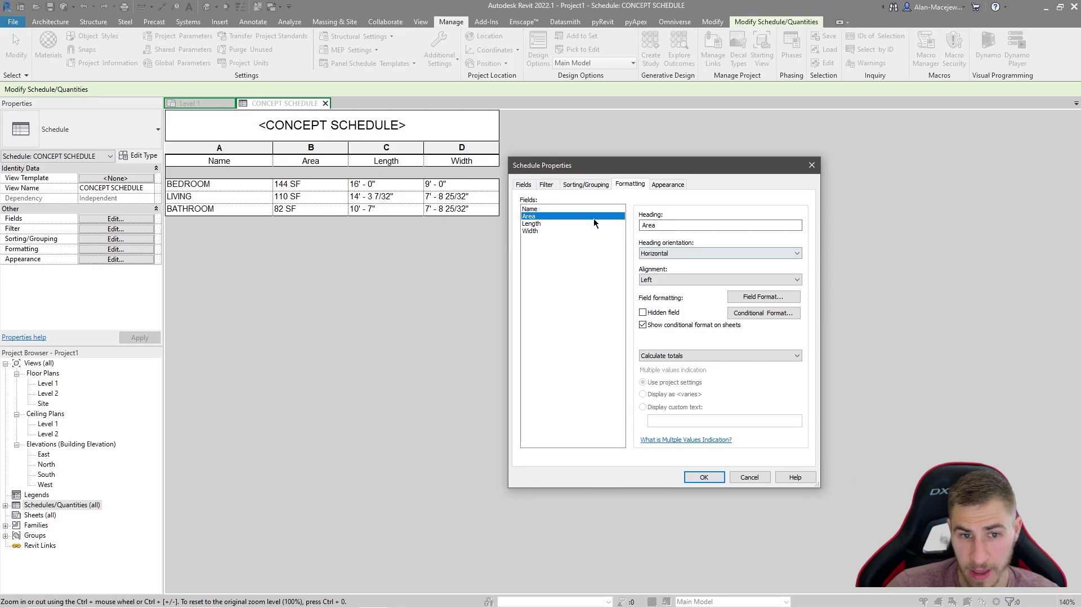
pyautogui.click(532, 224)
pyautogui.click(684, 356)
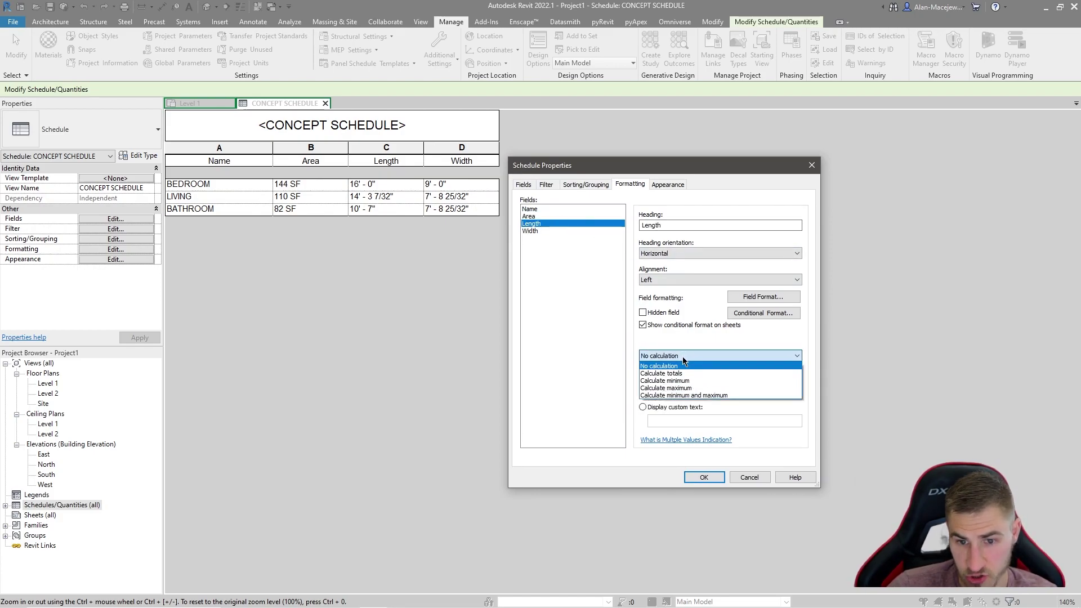
pyautogui.click(681, 372)
pyautogui.click(543, 231)
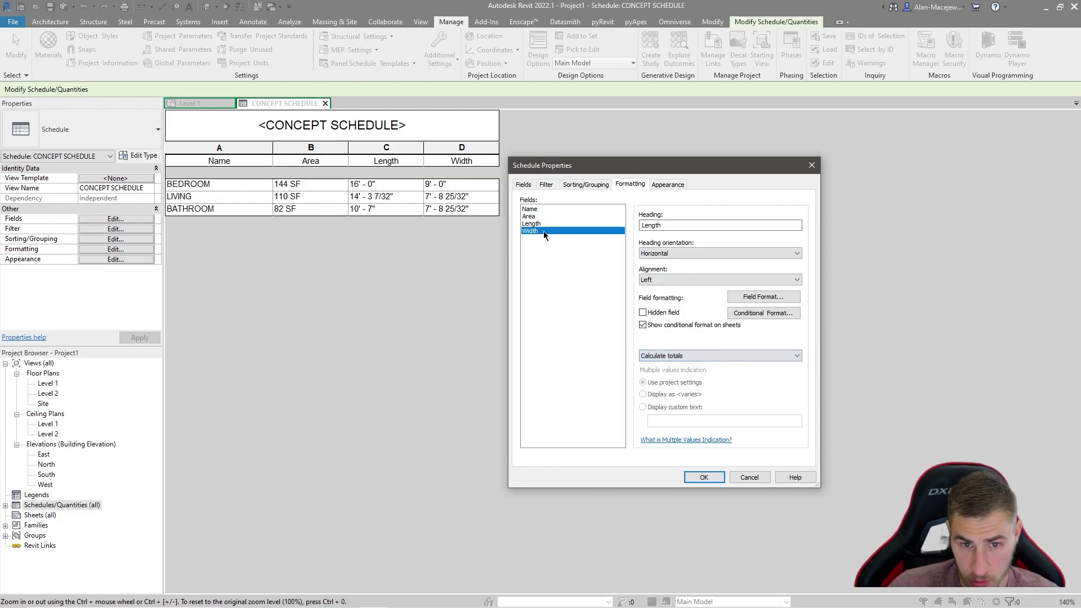
pyautogui.click(704, 354)
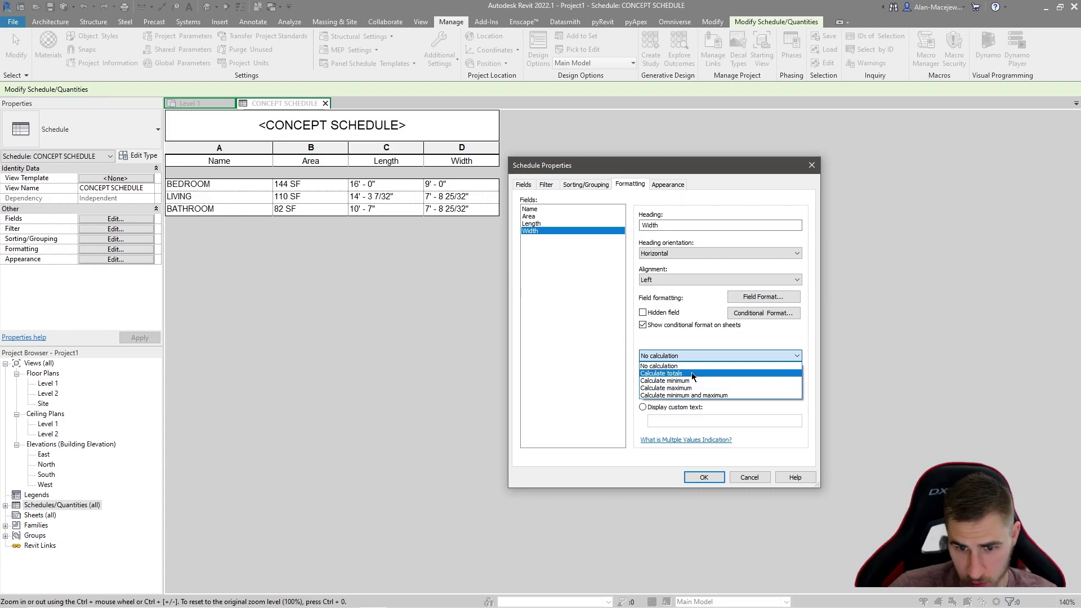
pyautogui.click(692, 372)
pyautogui.click(704, 477)
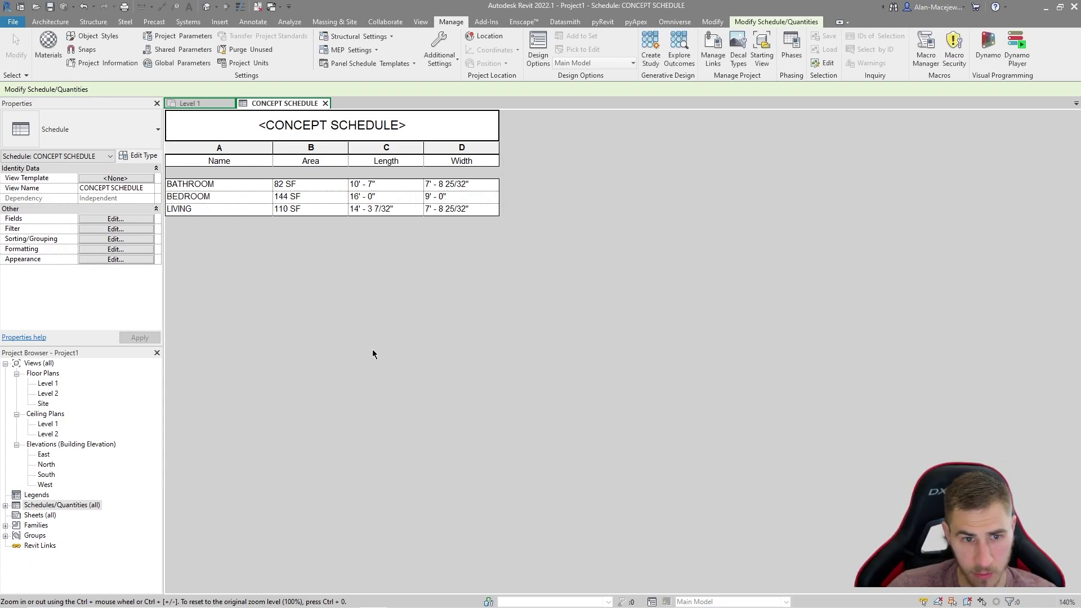
# Step: Add a Count and totals grand total row: 3, 336 SF, 40' - 10 7/32", 24' - 5 19/32"
pyautogui.click(150, 239)
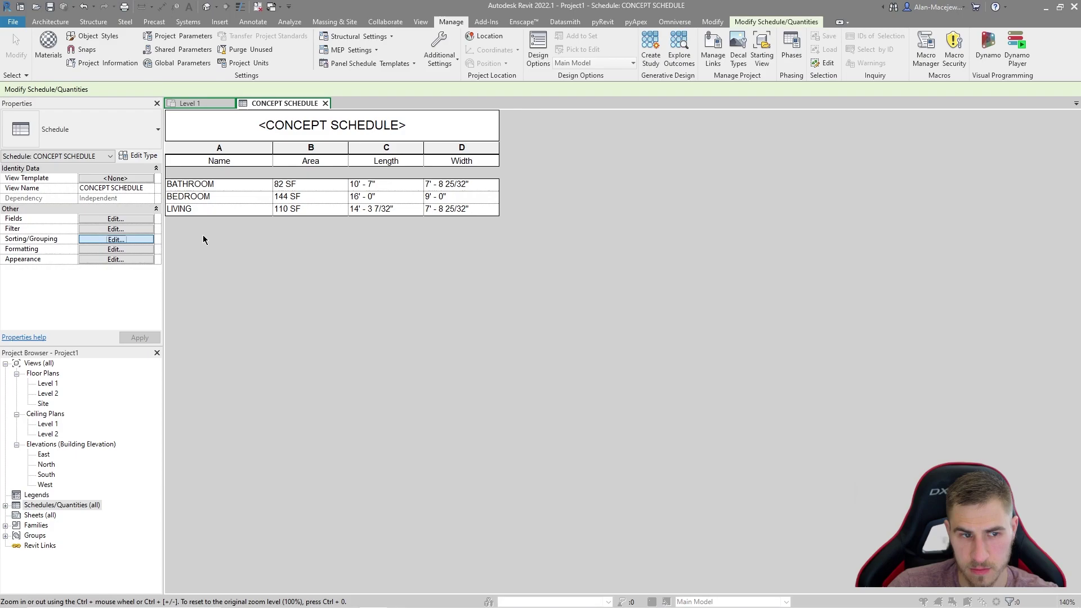
pyautogui.click(538, 339)
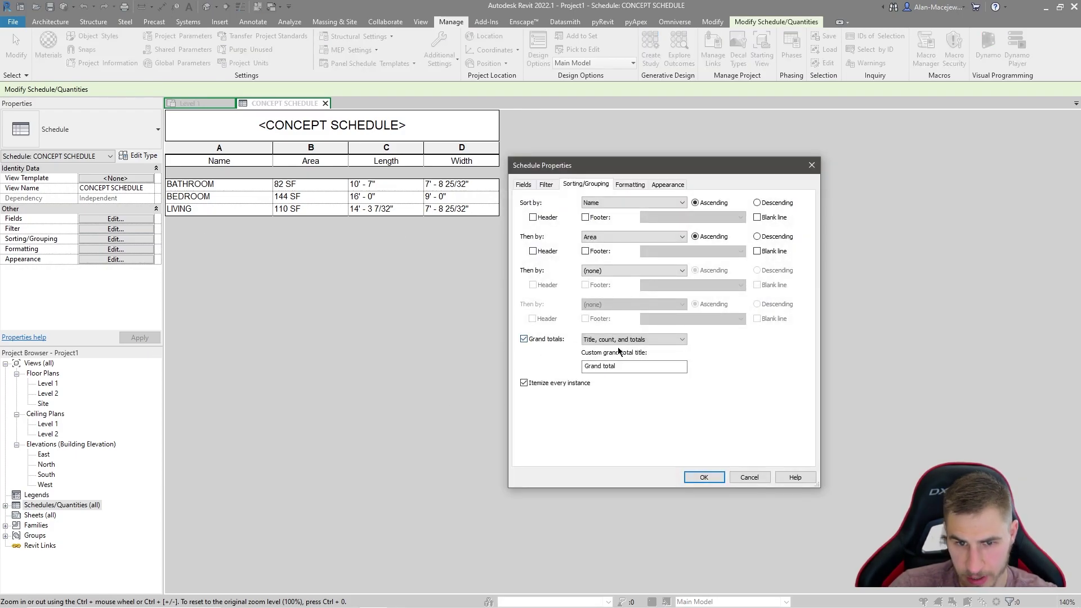
pyautogui.click(665, 340)
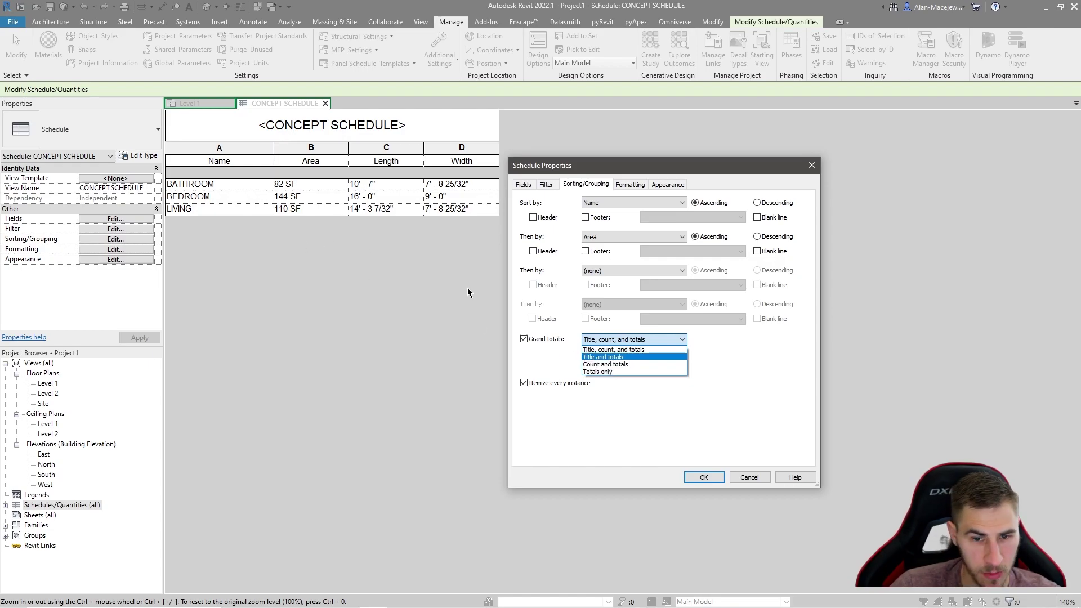
pyautogui.click(640, 365)
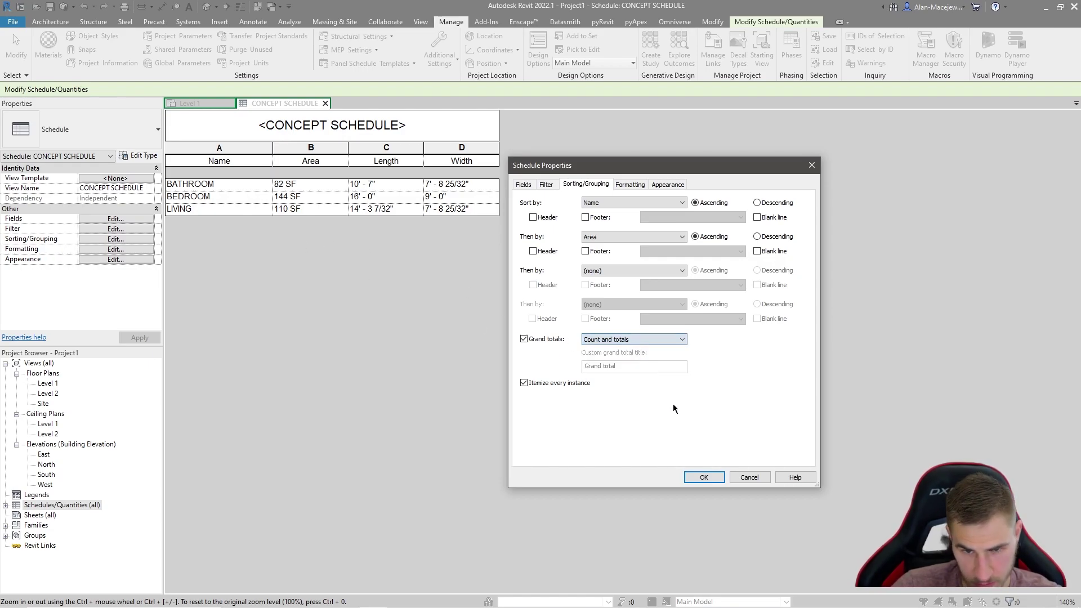
pyautogui.click(703, 477)
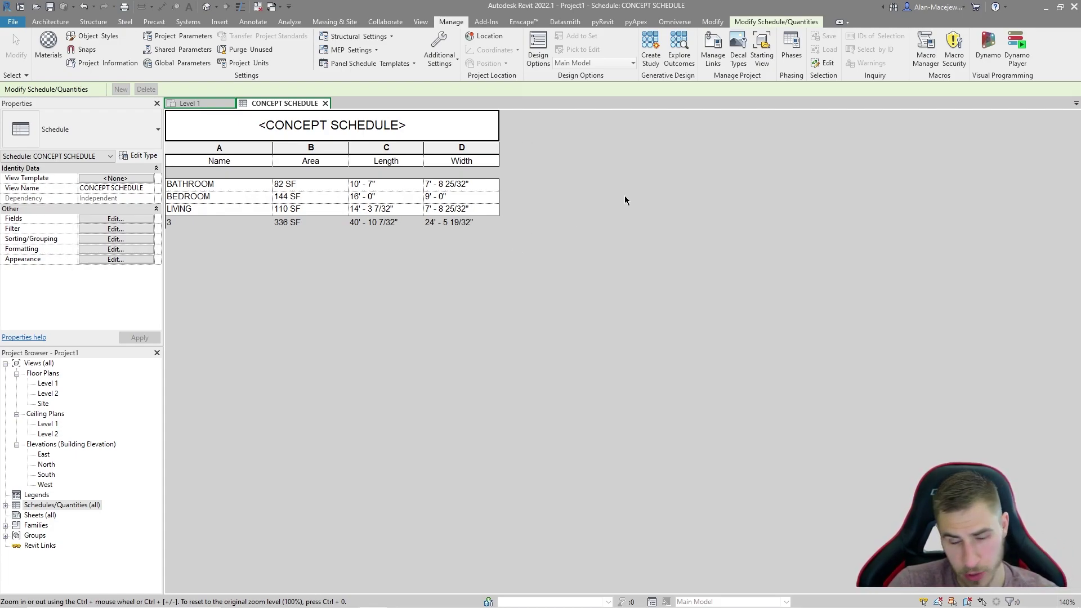
pyautogui.click(199, 103)
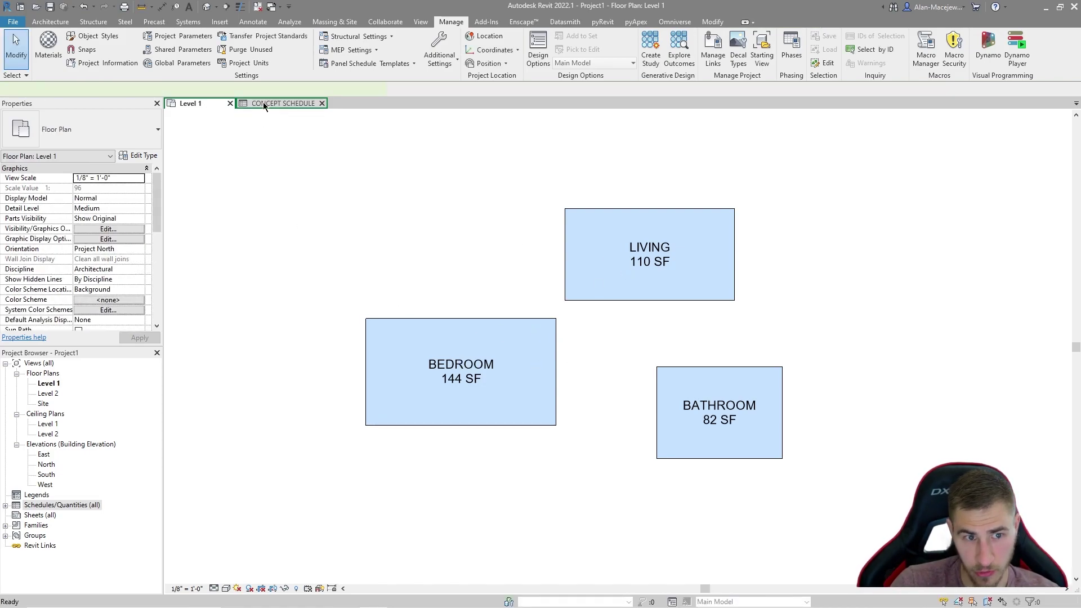
pyautogui.hotkey('ctrl', 'Tab')
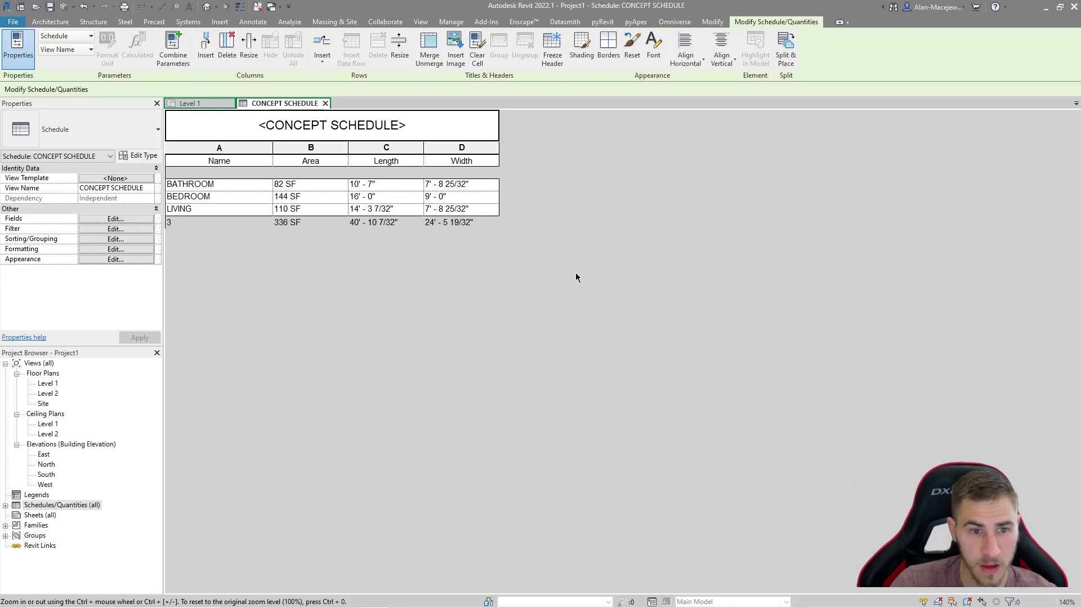
pyautogui.click(107, 219)
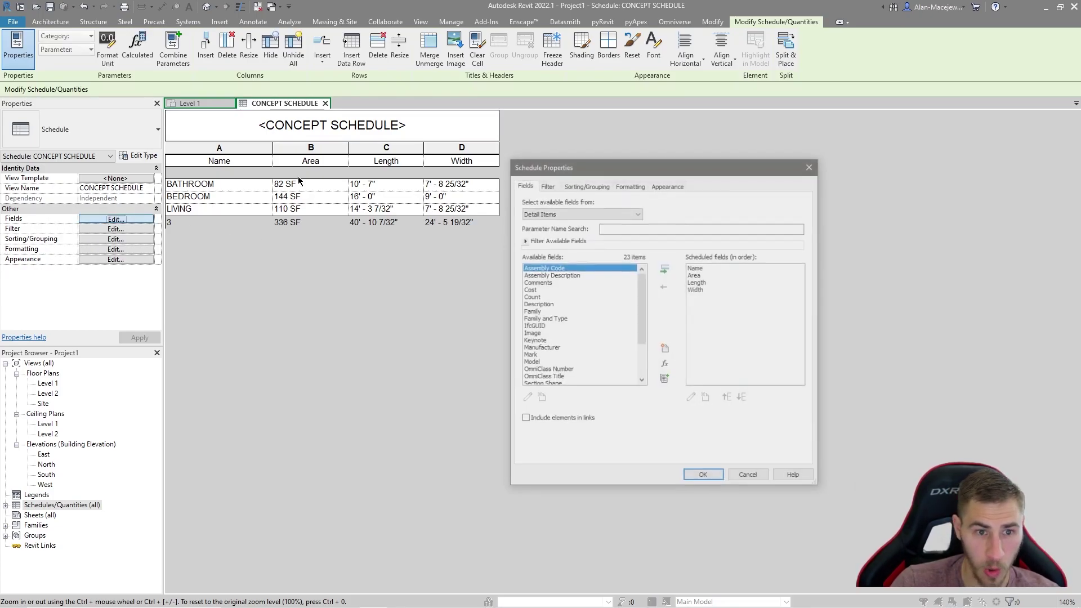
pyautogui.moveTo(582, 170); pyautogui.dragTo(598, 144)
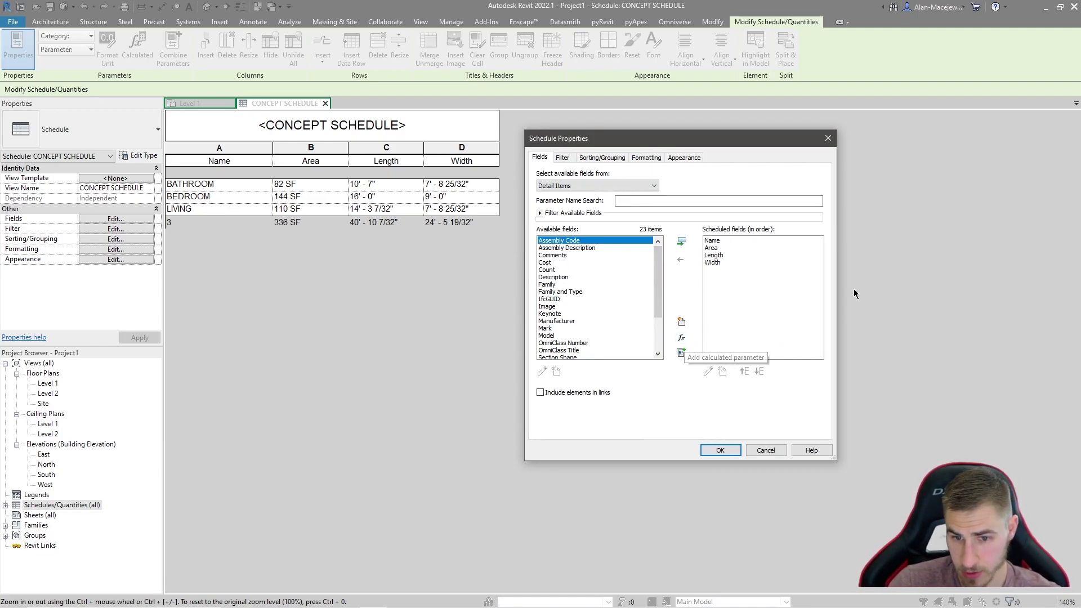
pyautogui.press('Escape')
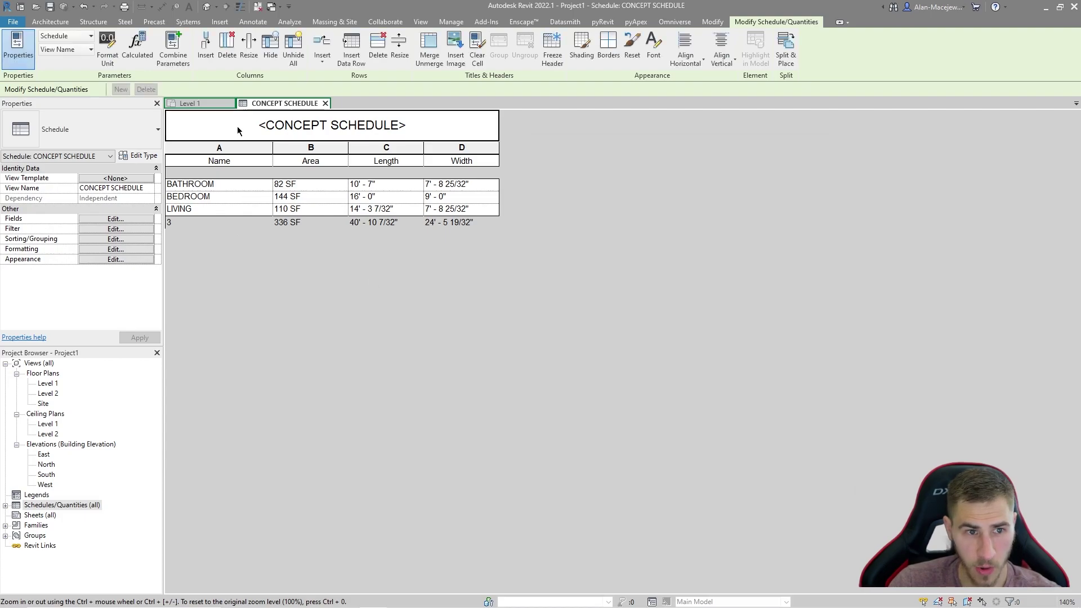
# Step: On the Level 1 floor plan, open the BEDROOM box's family for editing
pyautogui.click(190, 103)
pyautogui.click(500, 320)
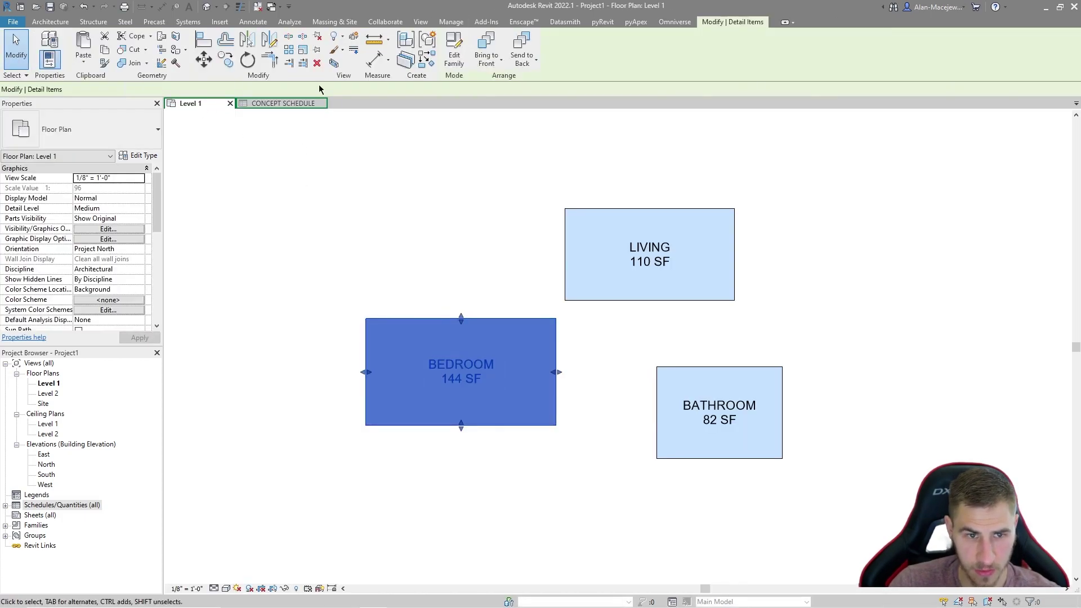
pyautogui.click(454, 54)
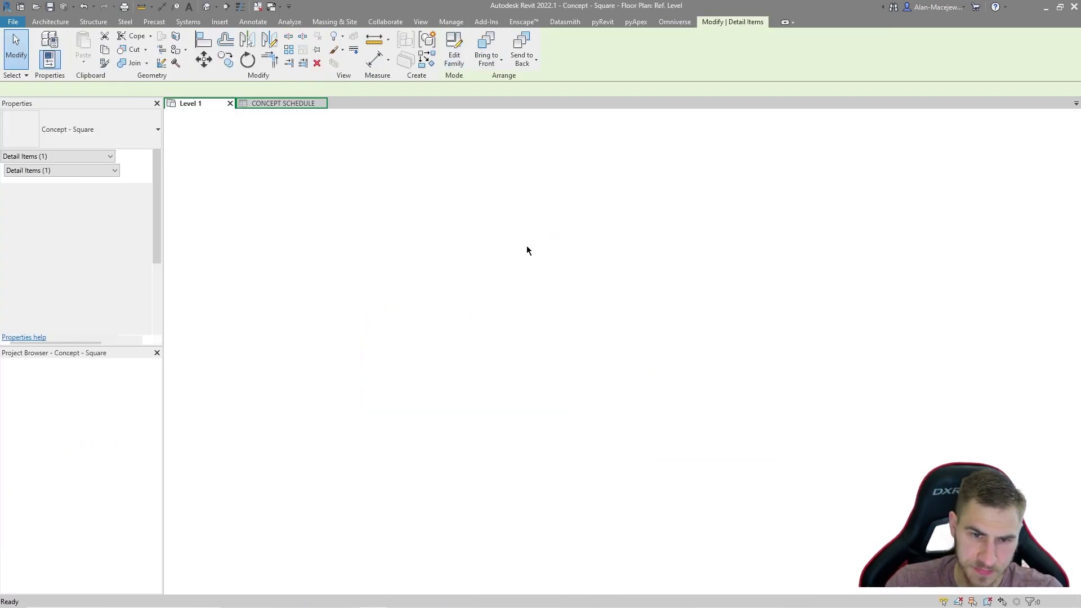
pyautogui.click(66, 40)
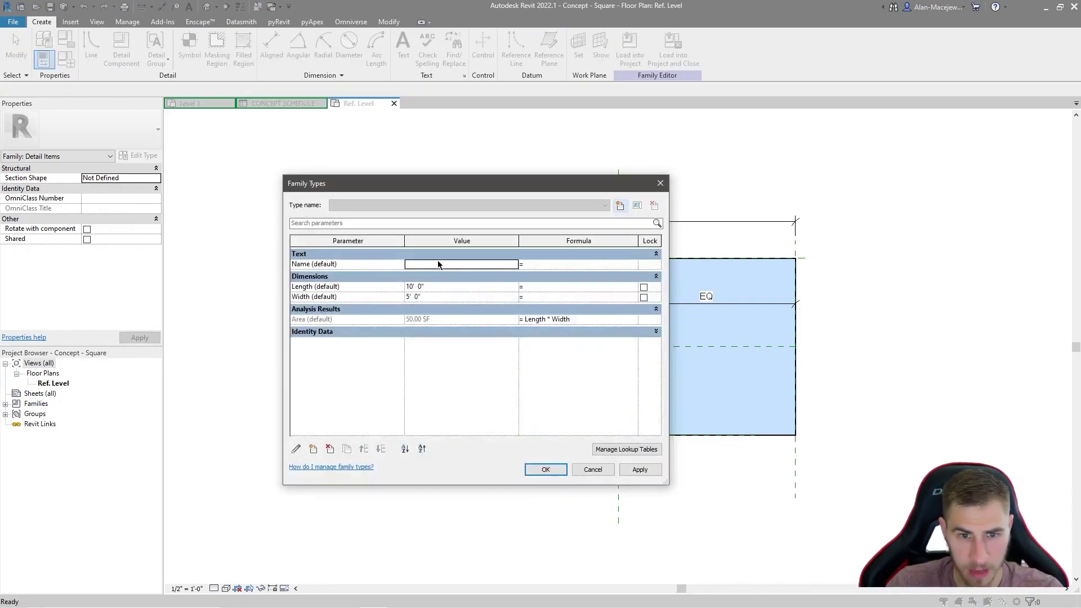
pyautogui.press('Escape')
# Step: Create a shared parameter named Cost of type Cost per Area and reload the family into the project
pyautogui.click(127, 21)
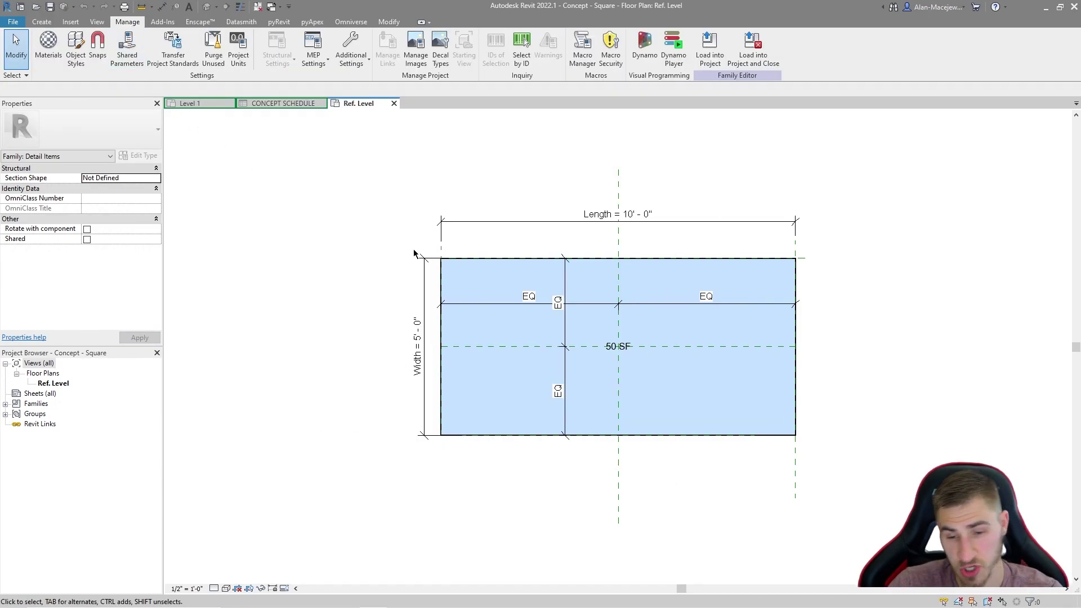
pyautogui.click(126, 45)
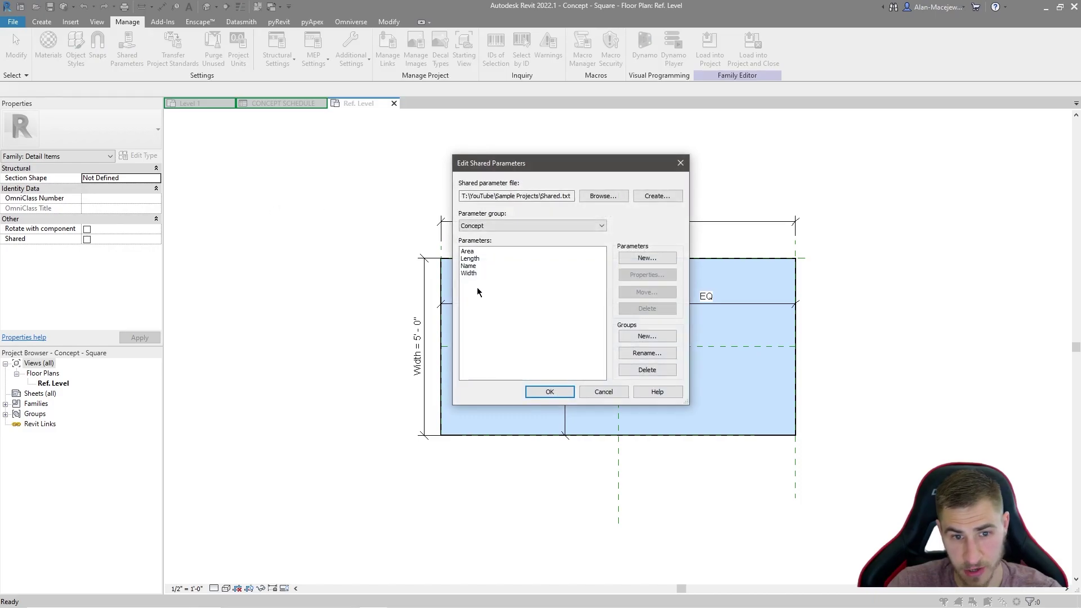
pyautogui.click(652, 261)
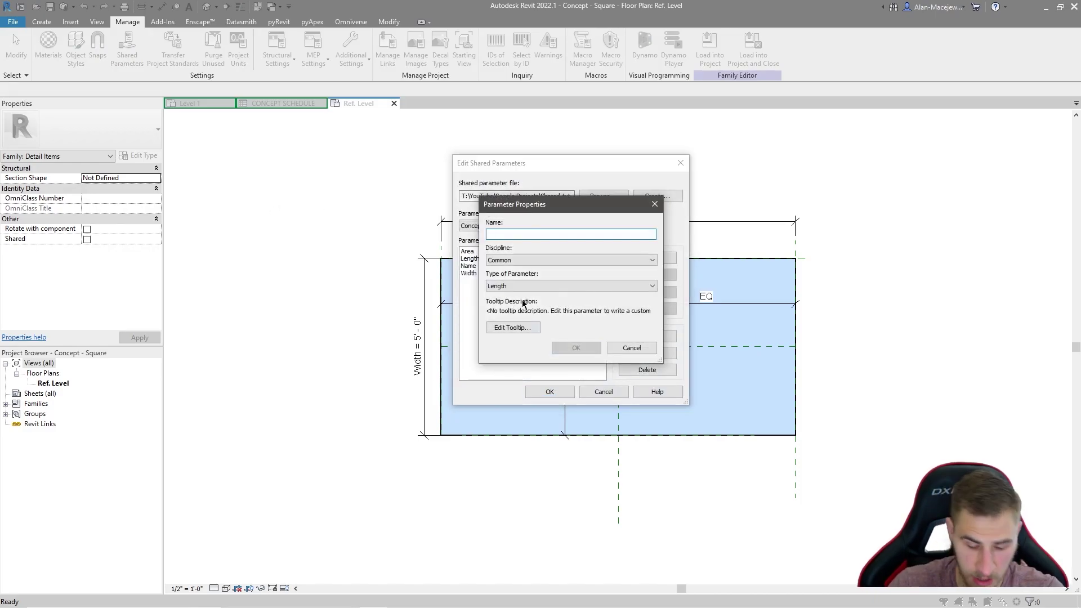
pyautogui.write('Cost')
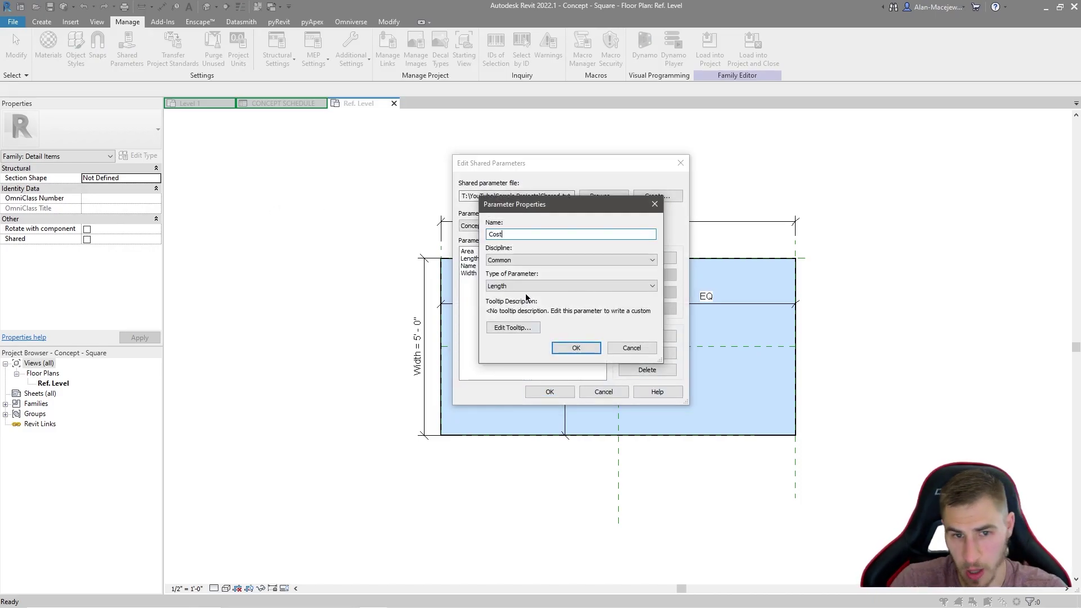
pyautogui.click(535, 286)
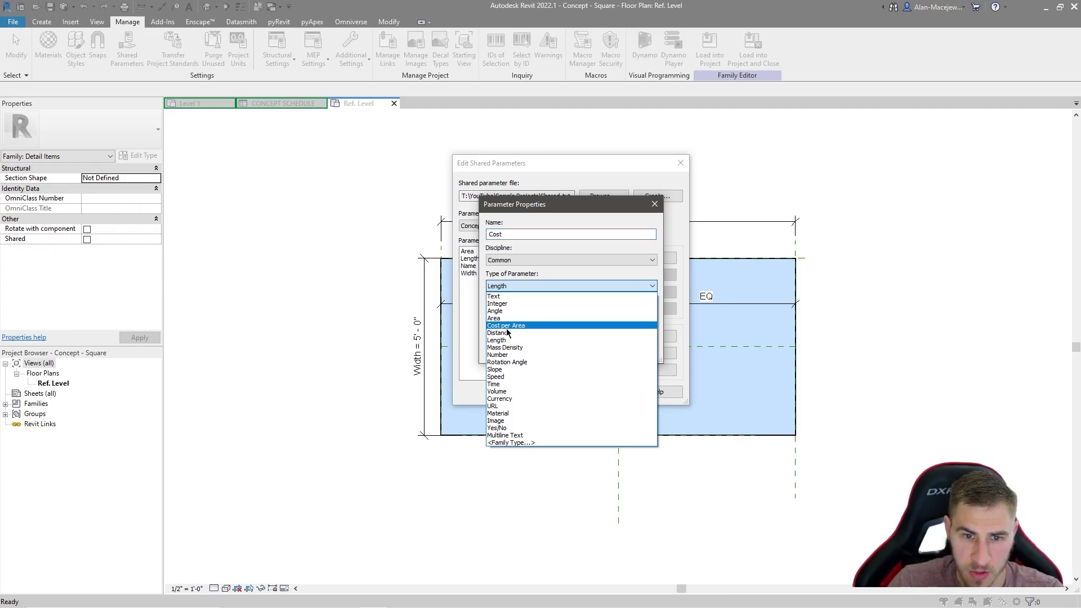
pyautogui.click(504, 327)
pyautogui.click(546, 287)
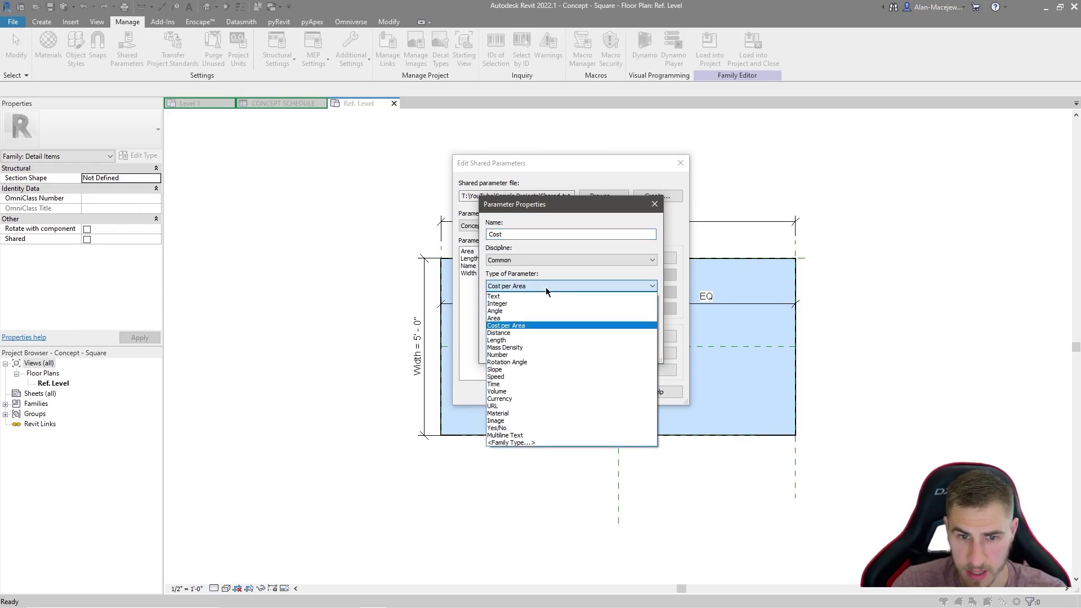
pyautogui.click(545, 288)
pyautogui.click(575, 347)
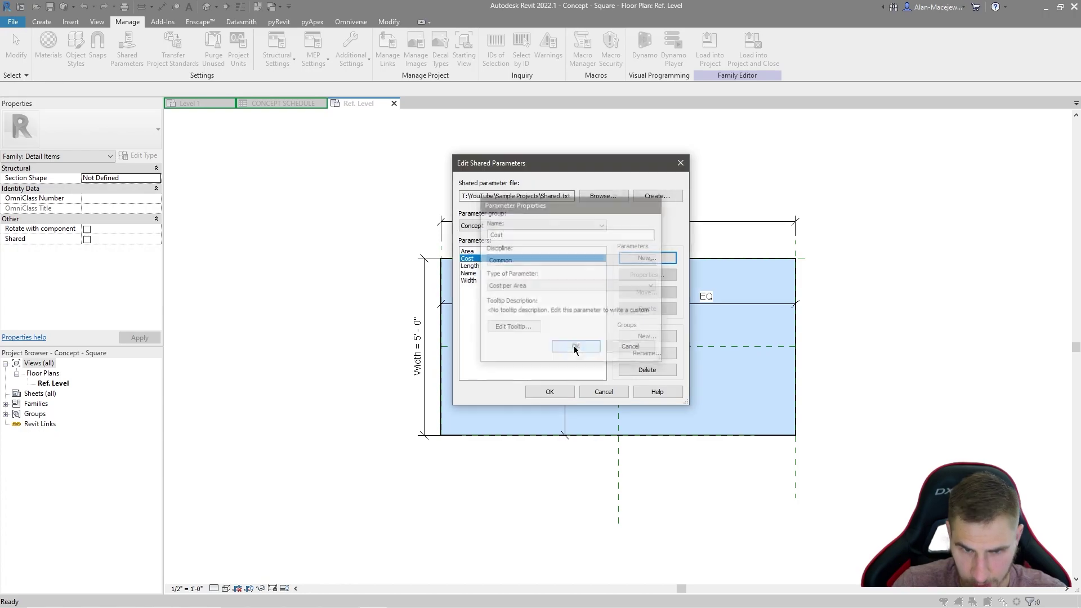
pyautogui.click(550, 391)
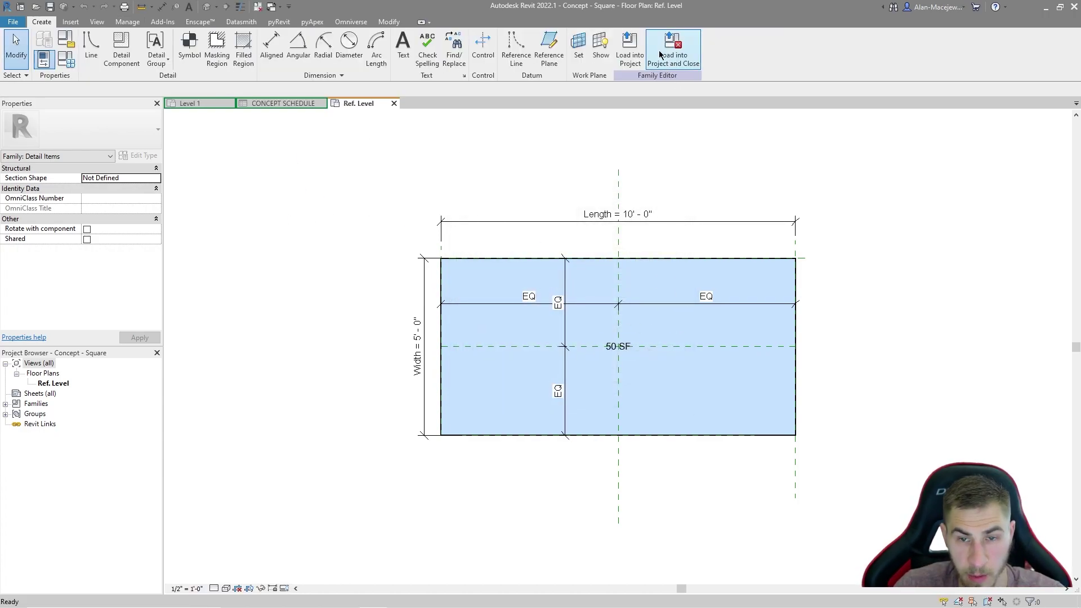
pyautogui.click(674, 51)
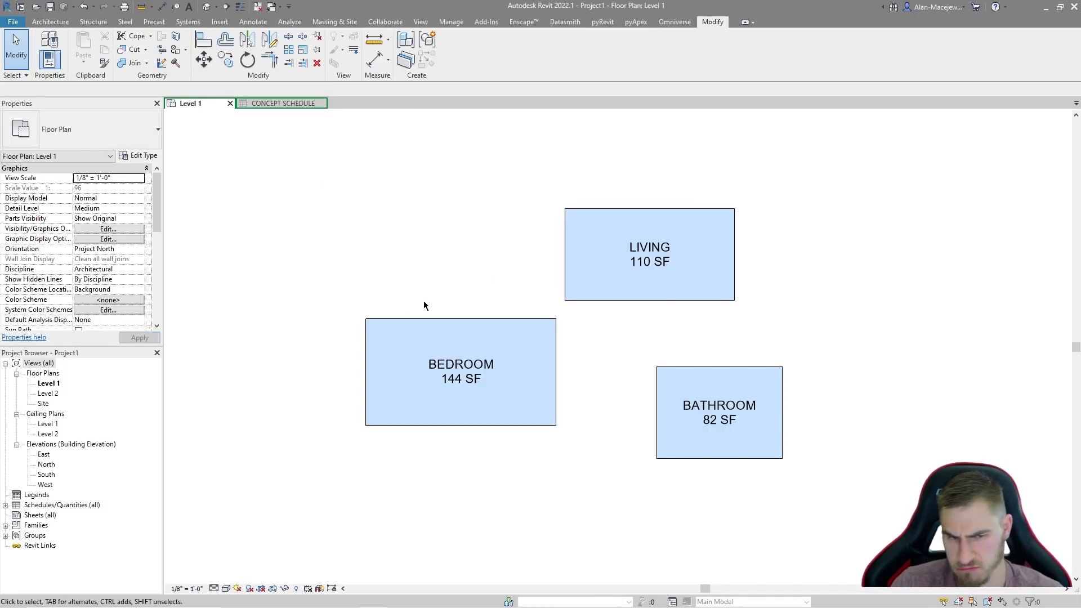
# Step: Enter a Cost of 100.00 in the BEDROOM box's type properties, then check the LIVING box's type
pyautogui.click(446, 328)
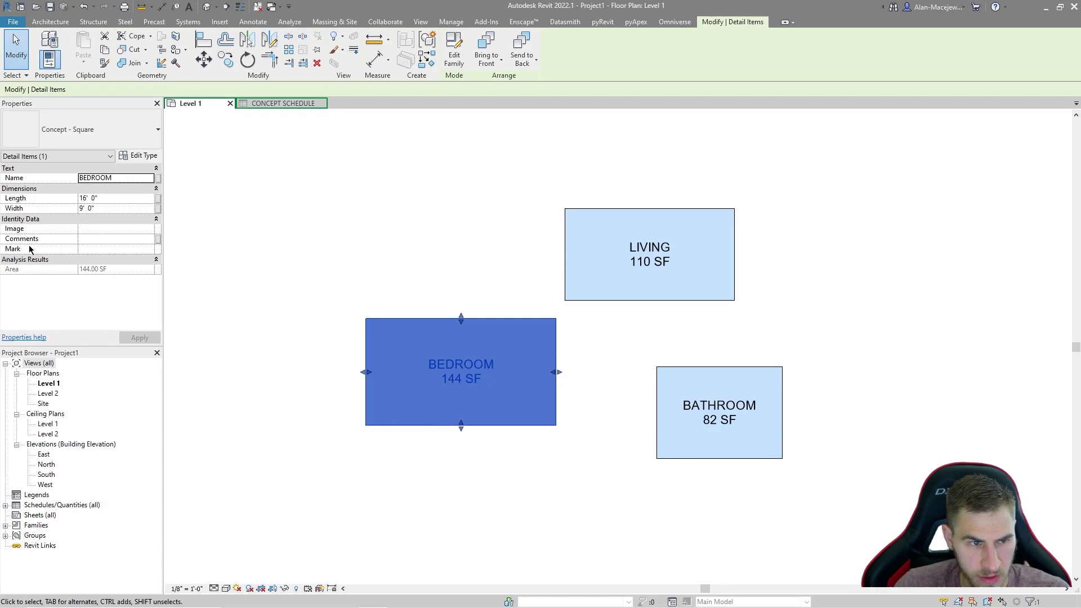
pyautogui.click(139, 155)
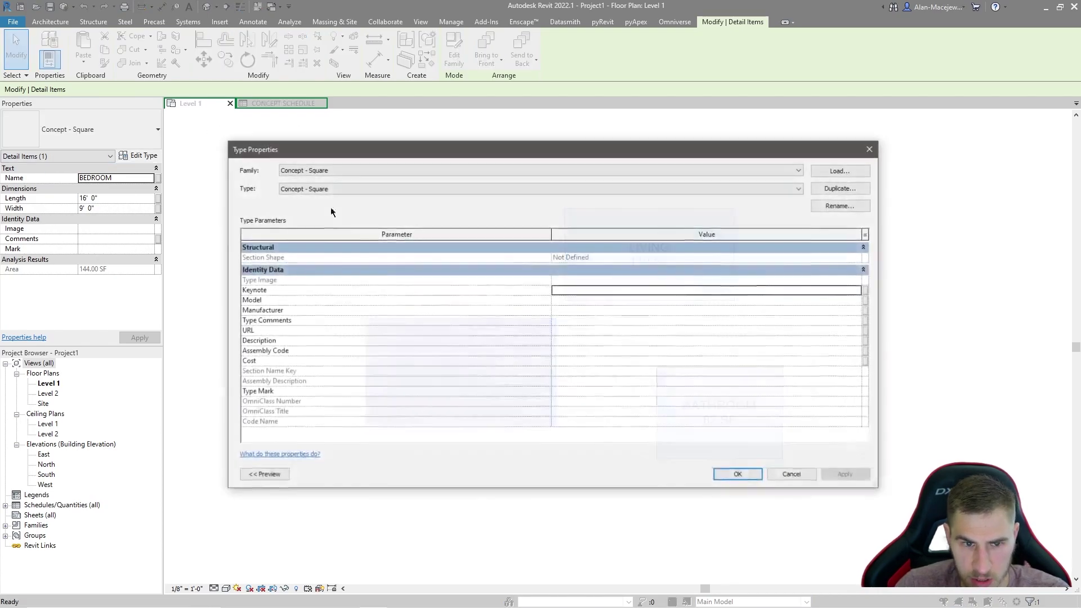
pyautogui.click(561, 360)
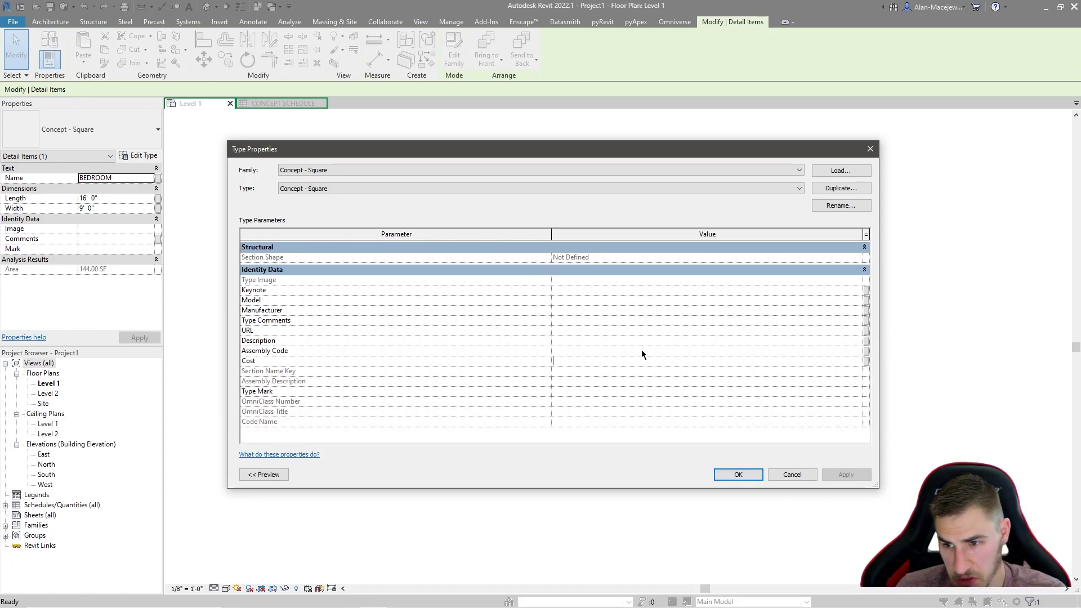
pyautogui.write('100.00')
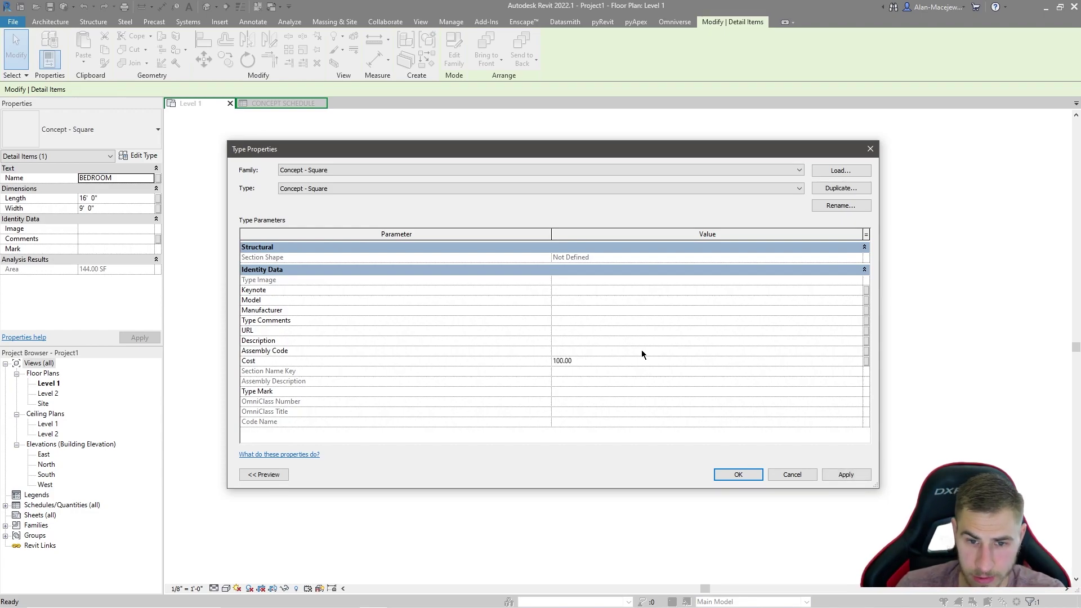
pyautogui.click(742, 476)
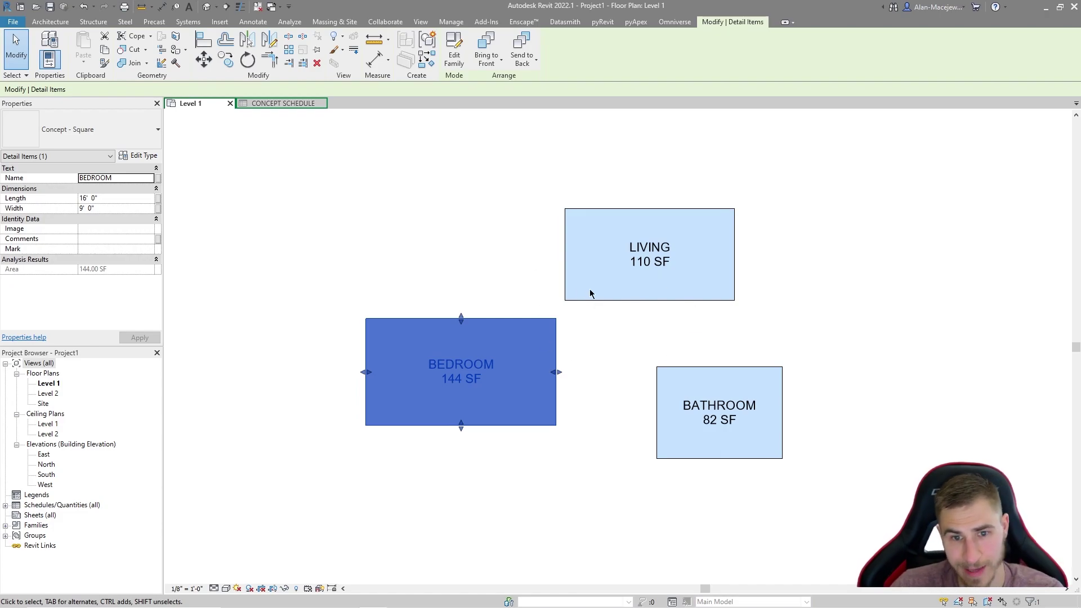
pyautogui.click(564, 287)
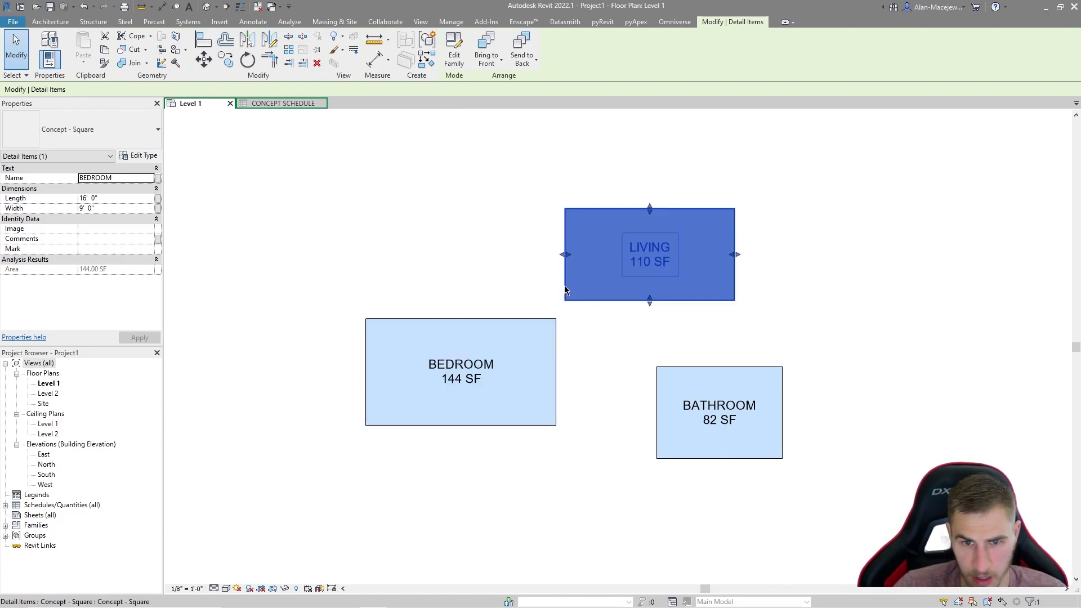
pyautogui.click(144, 155)
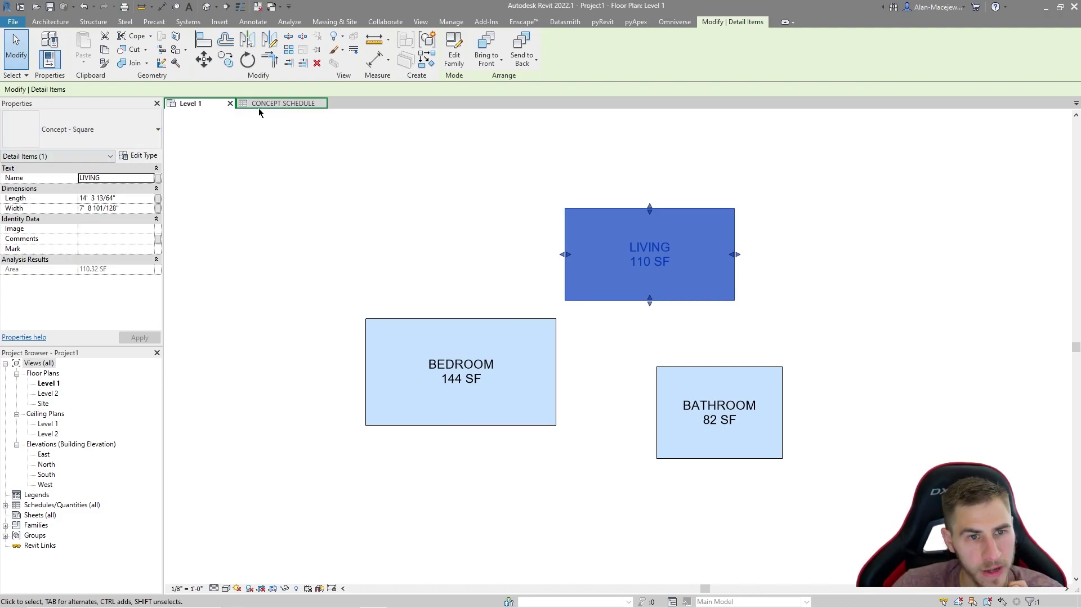
# Step: Add the Cost field to the CONCEPT SCHEDULE's fields as a new column
pyautogui.click(284, 103)
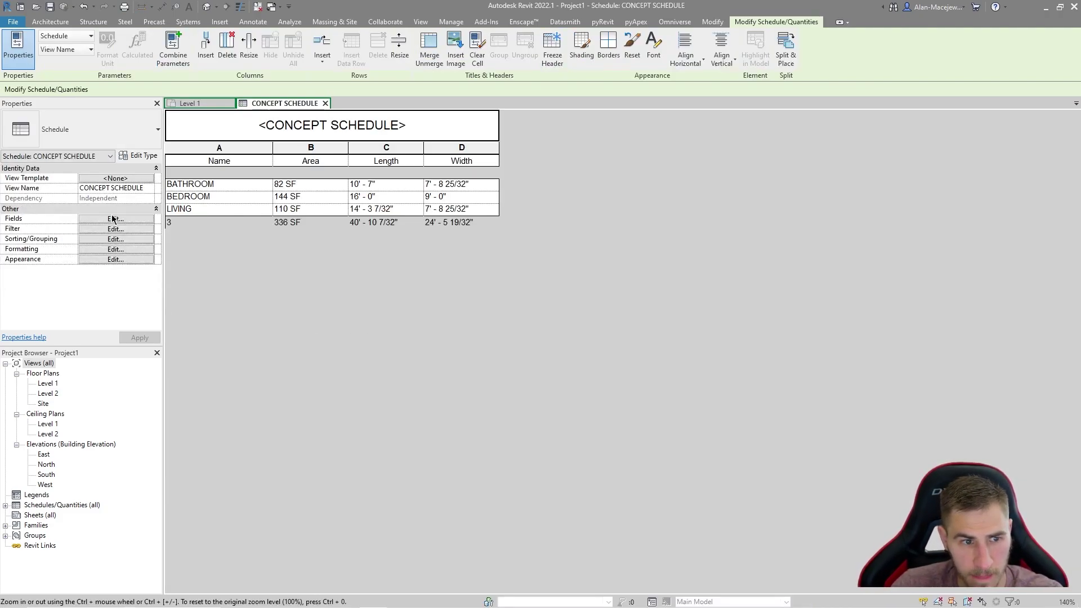
pyautogui.click(115, 219)
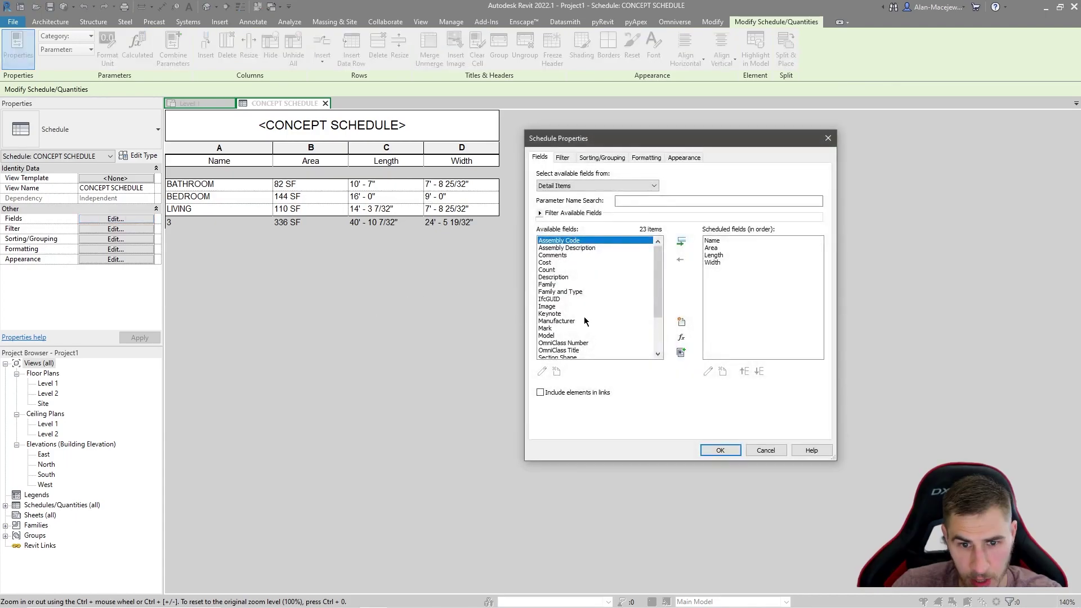
pyautogui.click(545, 263)
pyautogui.click(681, 243)
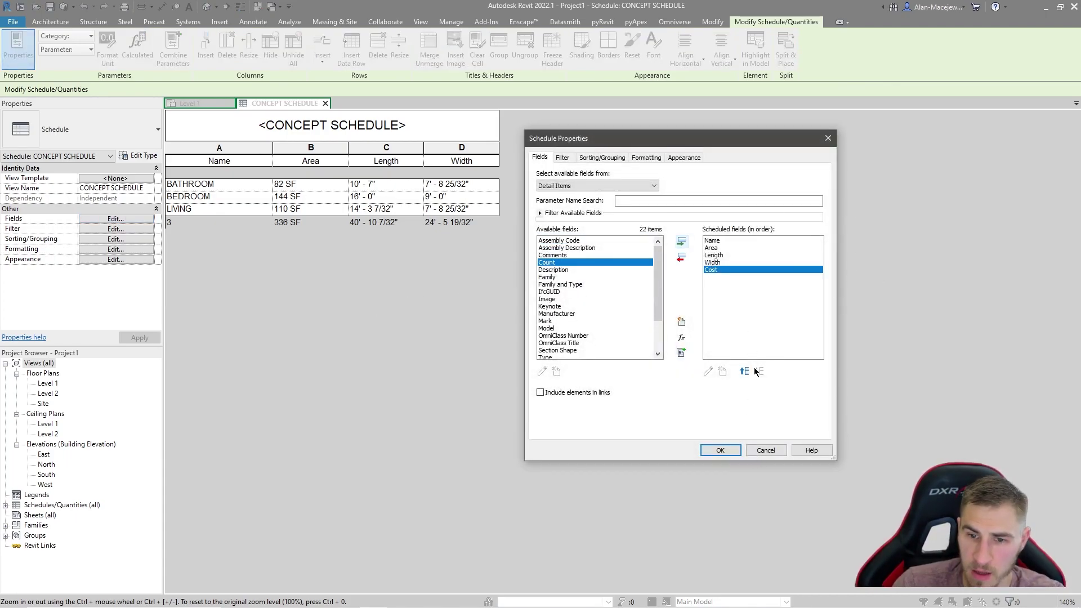
pyautogui.click(720, 451)
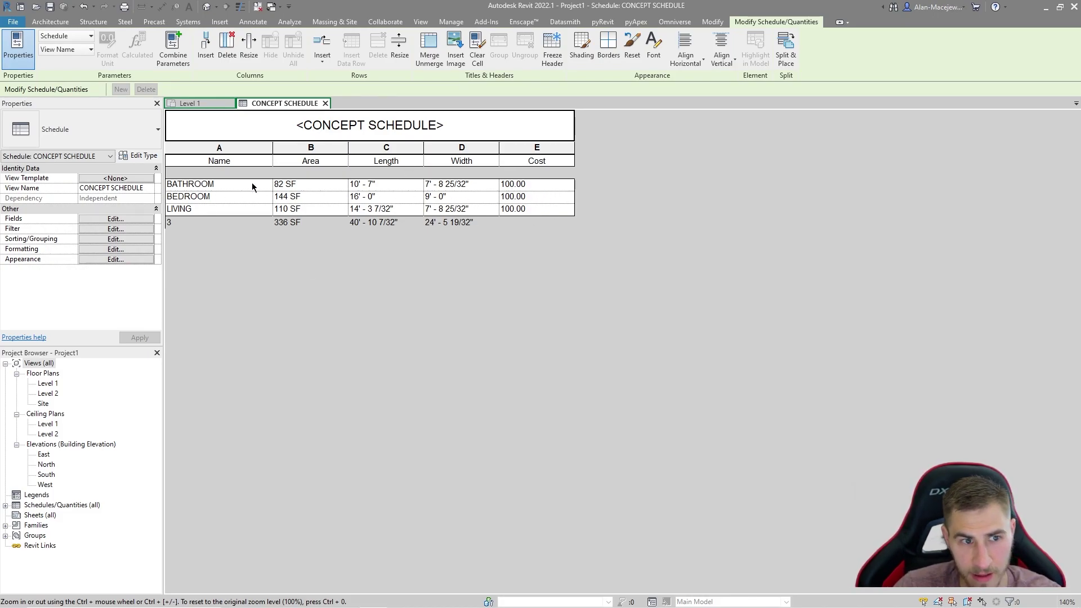
# Step: Open the BEDROOM box's family and its unit settings from the Level 1 plan
pyautogui.click(189, 103)
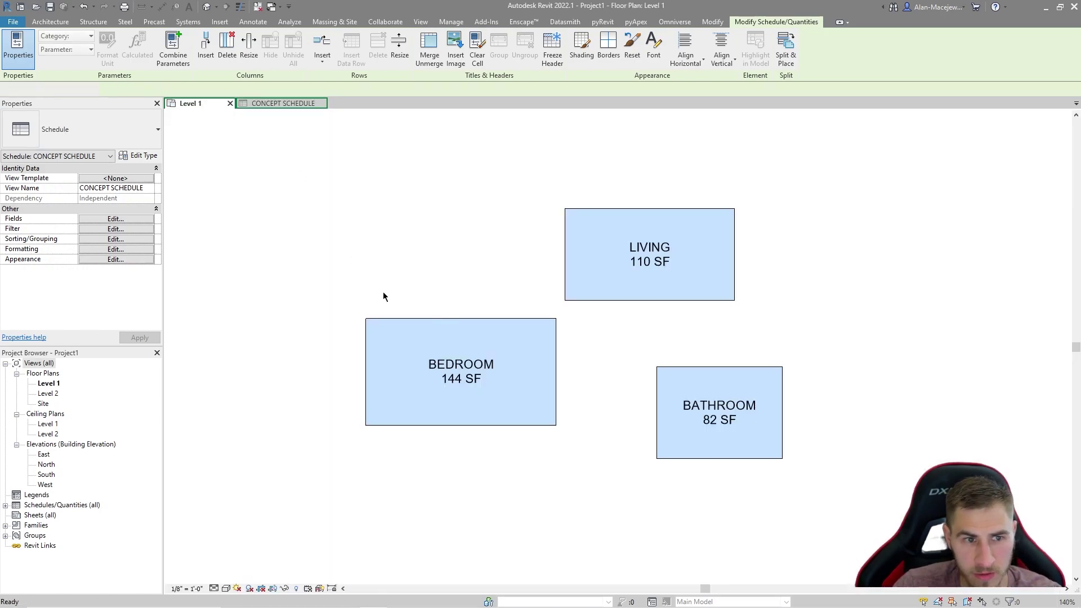
pyautogui.click(472, 320)
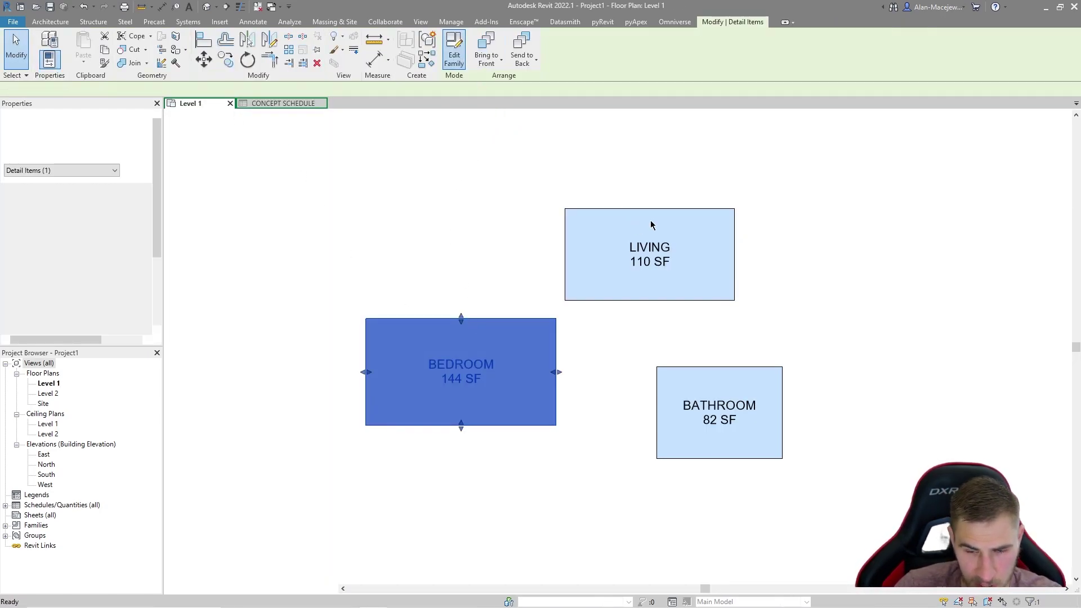
pyautogui.click(454, 55)
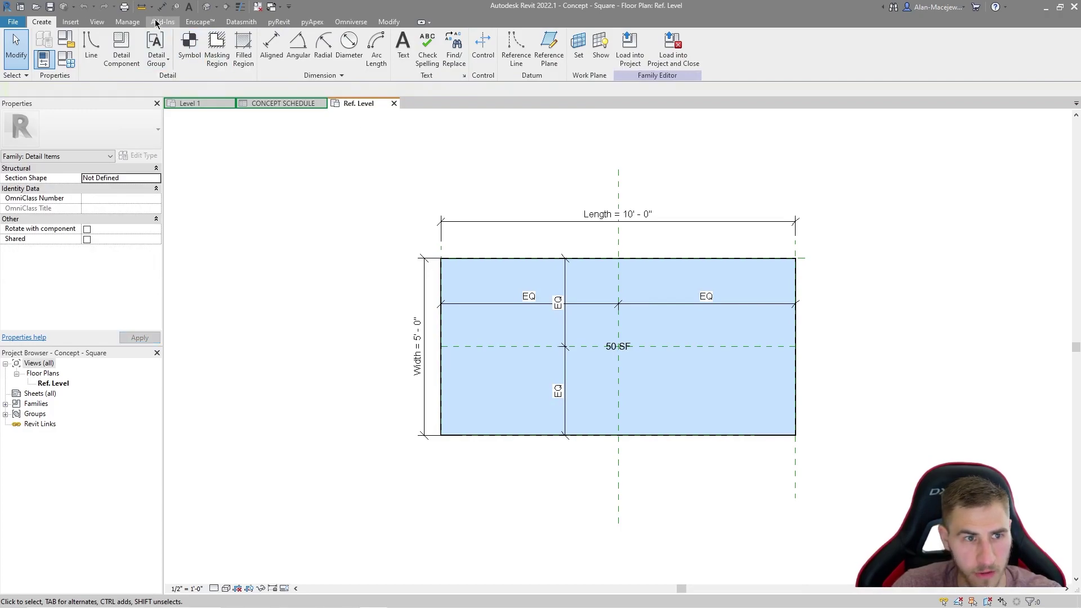
pyautogui.click(127, 22)
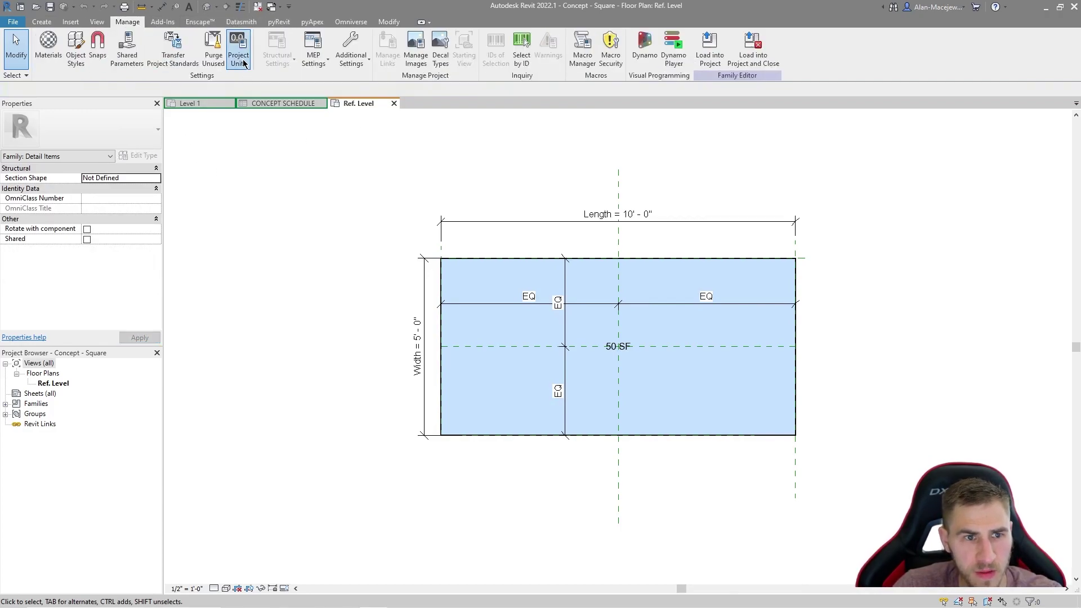
pyautogui.click(239, 59)
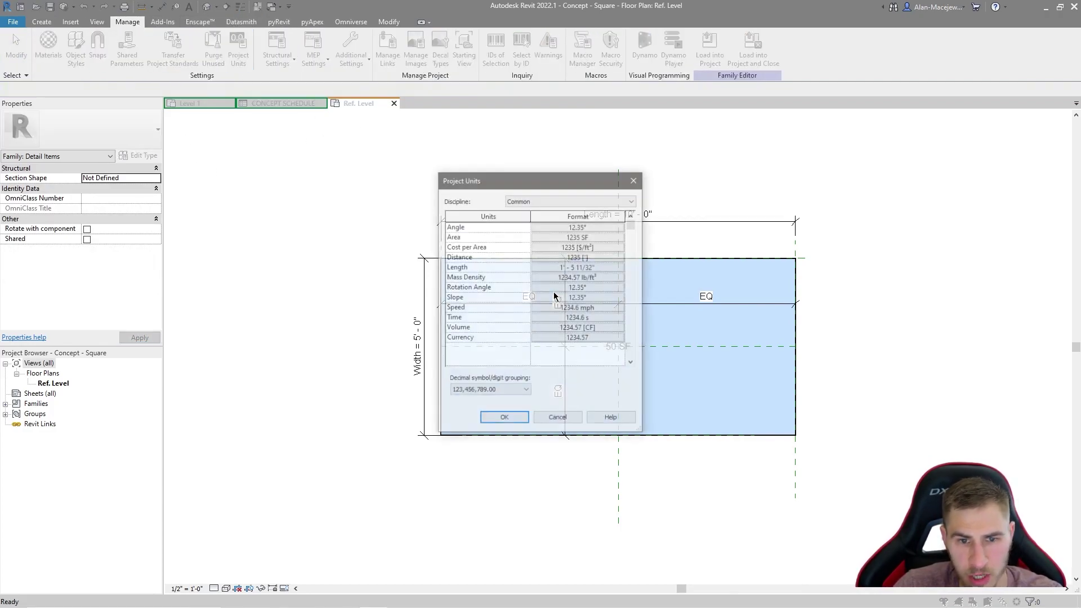
# Step: Set the family's currency format to a $ symbol with 2 decimal places
pyautogui.click(537, 340)
pyautogui.click(625, 212)
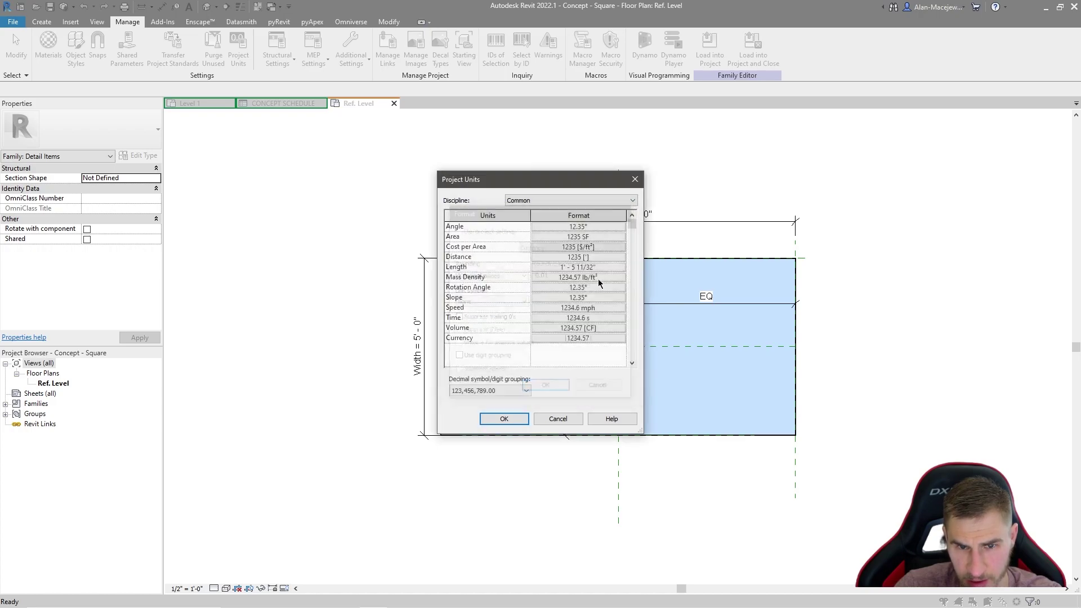
pyautogui.click(563, 339)
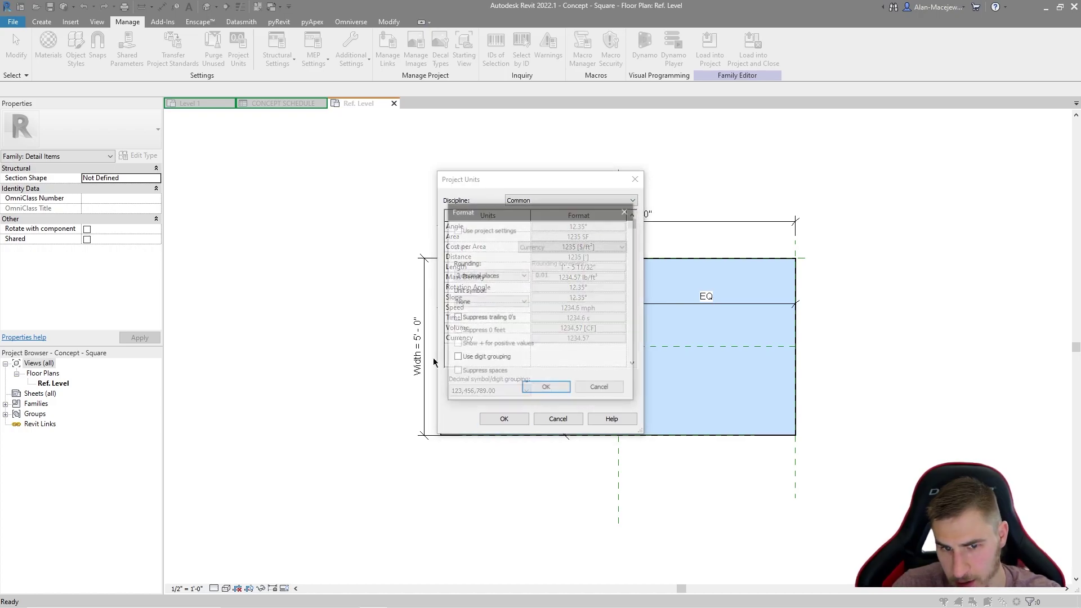
pyautogui.click(491, 302)
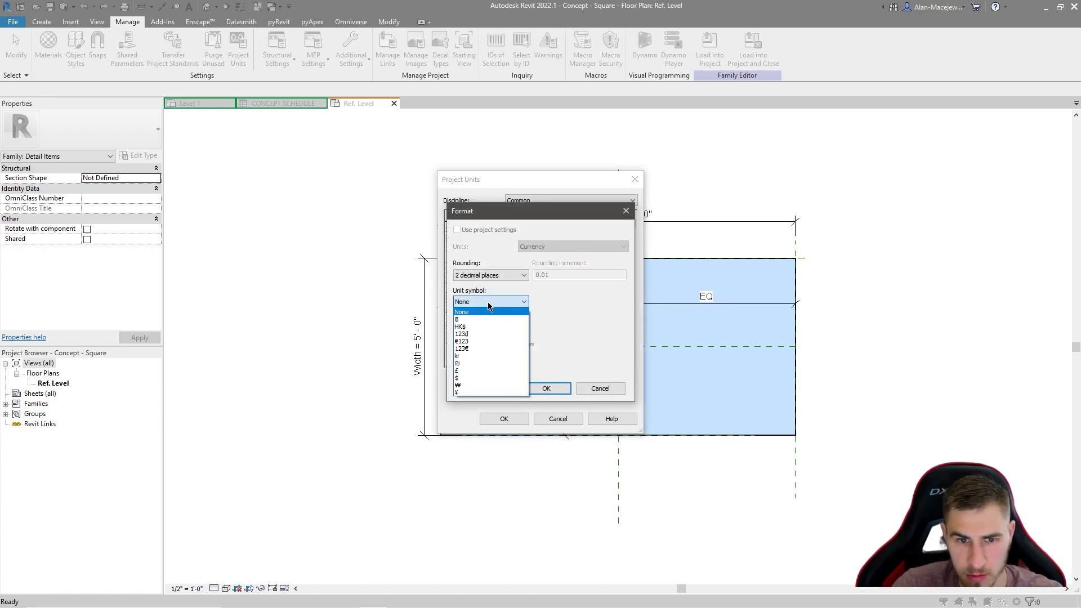
pyautogui.click(473, 378)
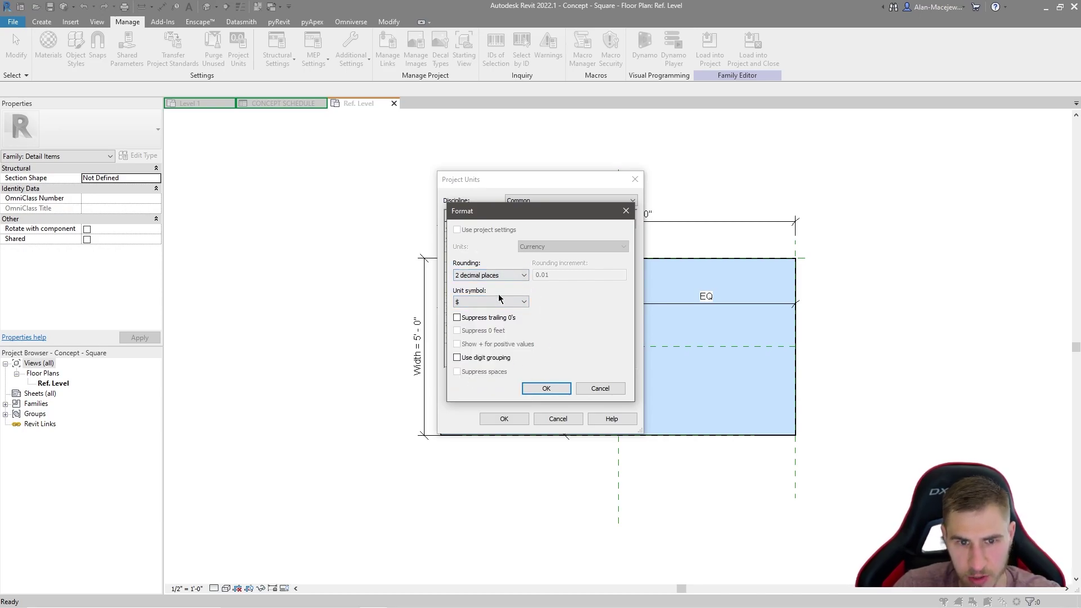
pyautogui.click(473, 275)
pyautogui.click(467, 280)
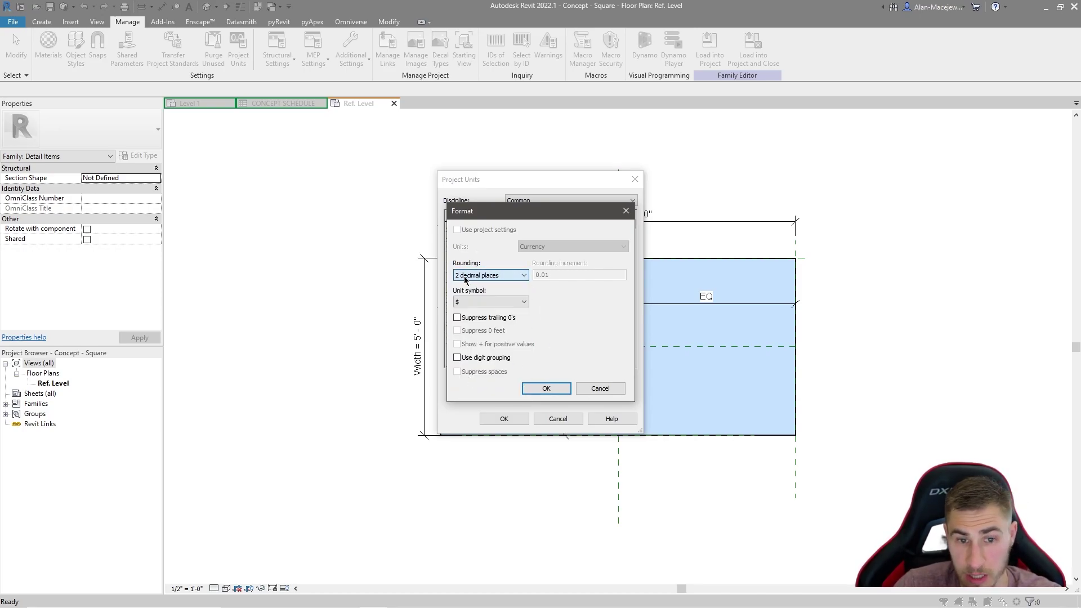
pyautogui.click(546, 388)
pyautogui.click(503, 419)
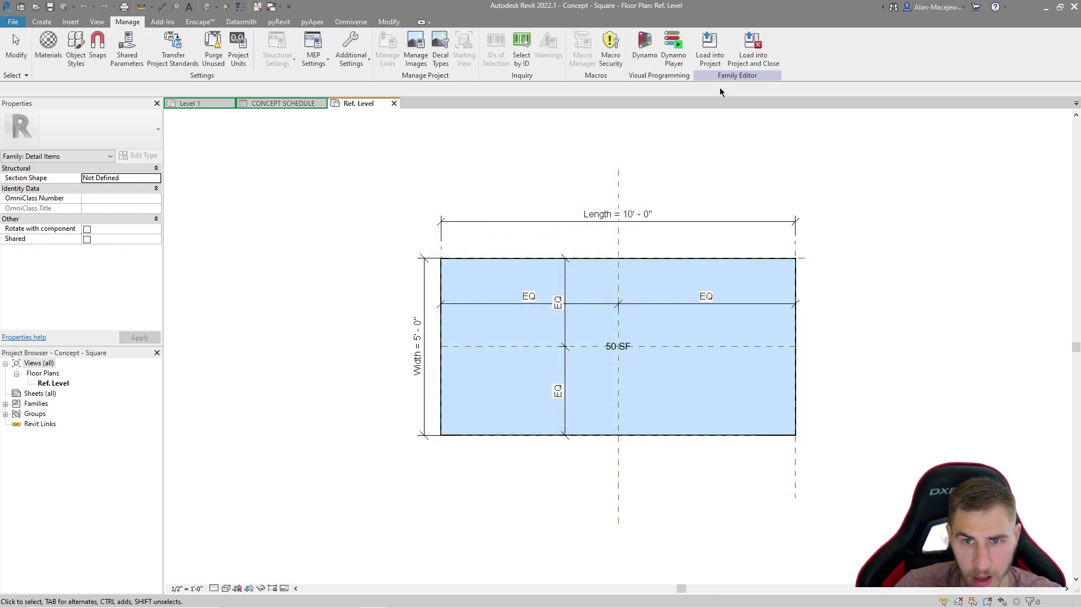
# Step: Load the family into the project, saving and replacing the existing family file
pyautogui.click(753, 51)
pyautogui.click(529, 320)
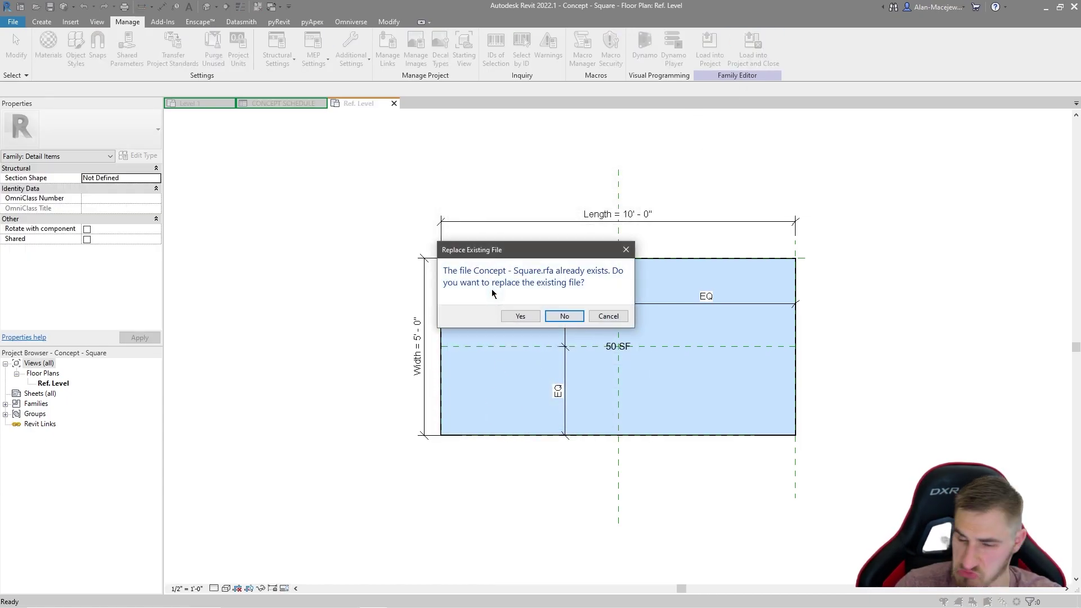
pyautogui.click(519, 317)
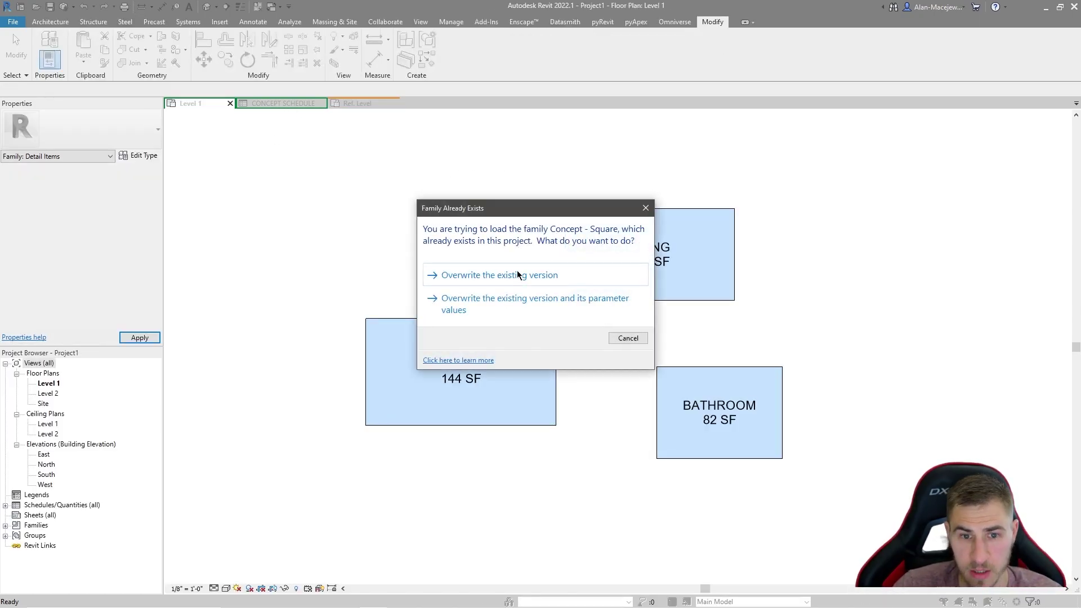
# Step: Overwrite the existing family version and set the project's currency unit symbol to $
pyautogui.click(516, 275)
pyautogui.click(266, 103)
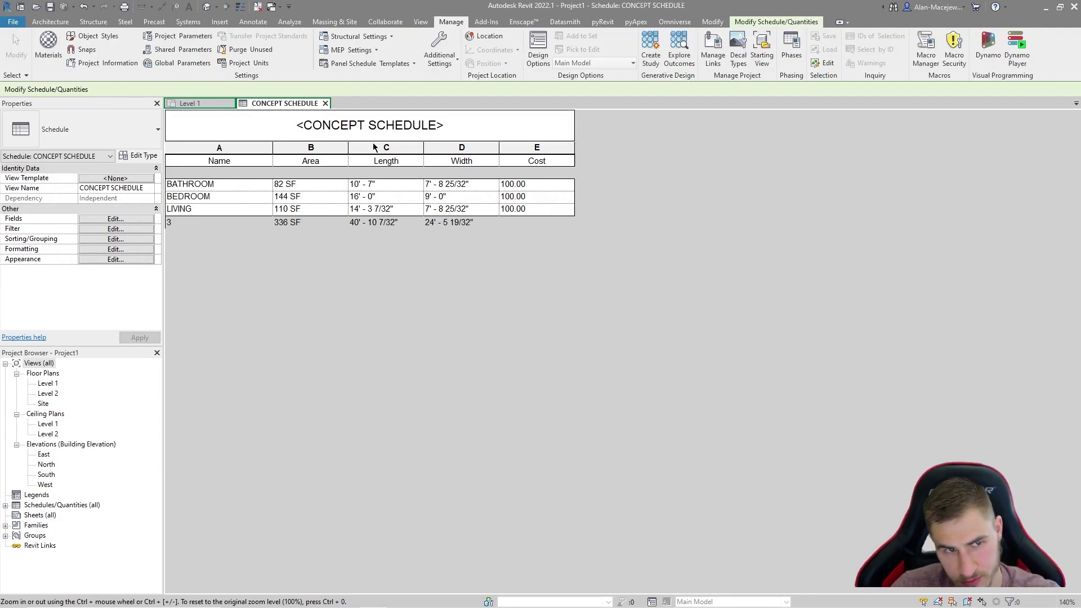
pyautogui.click(248, 62)
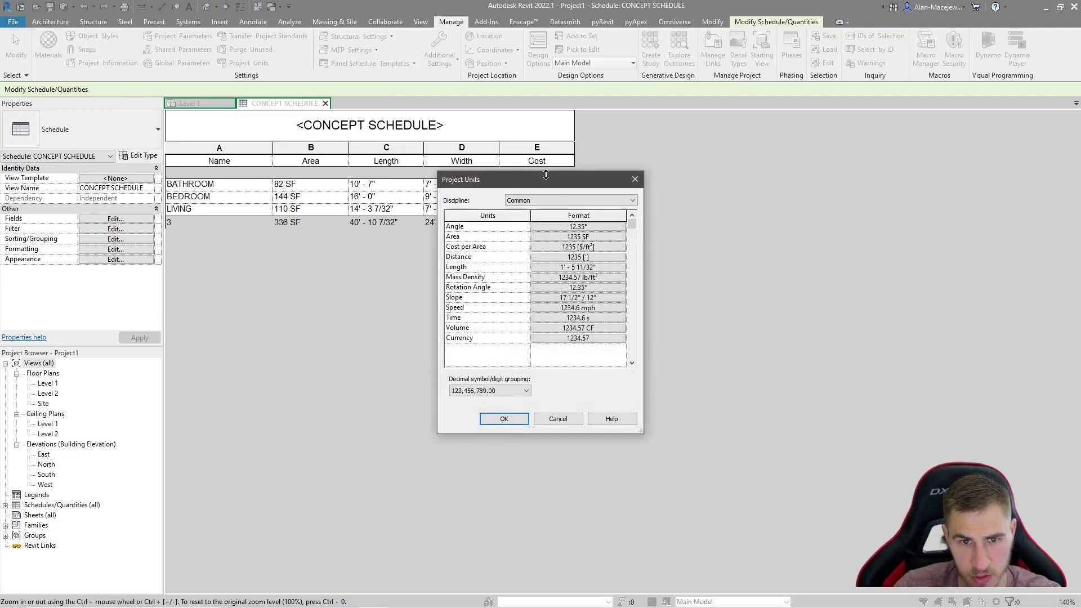
pyautogui.moveTo(671, 176); pyautogui.dragTo(687, 169)
pyautogui.click(748, 329)
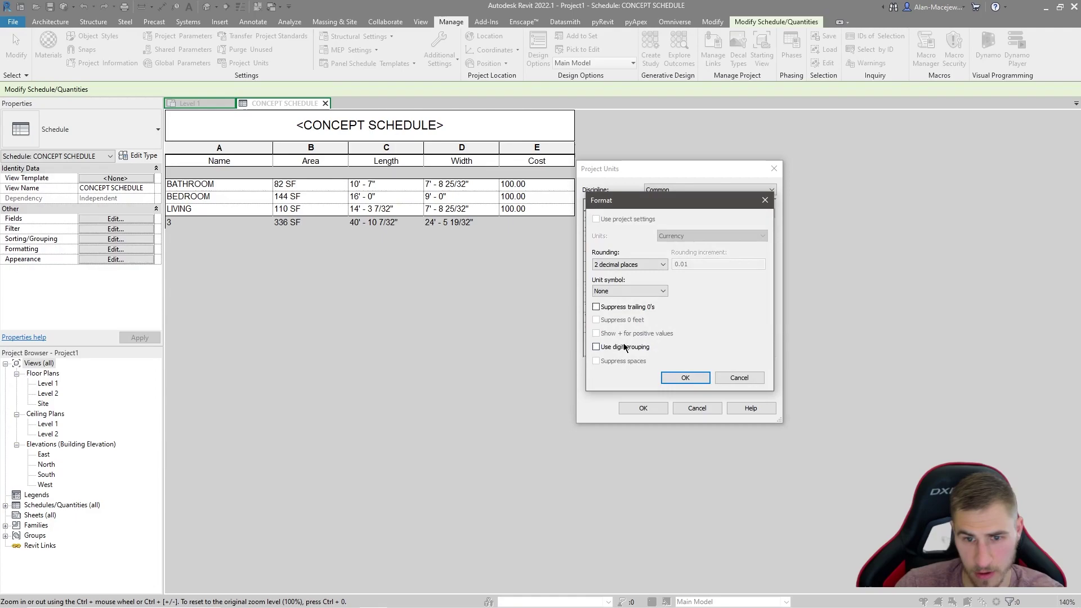
pyautogui.click(619, 292)
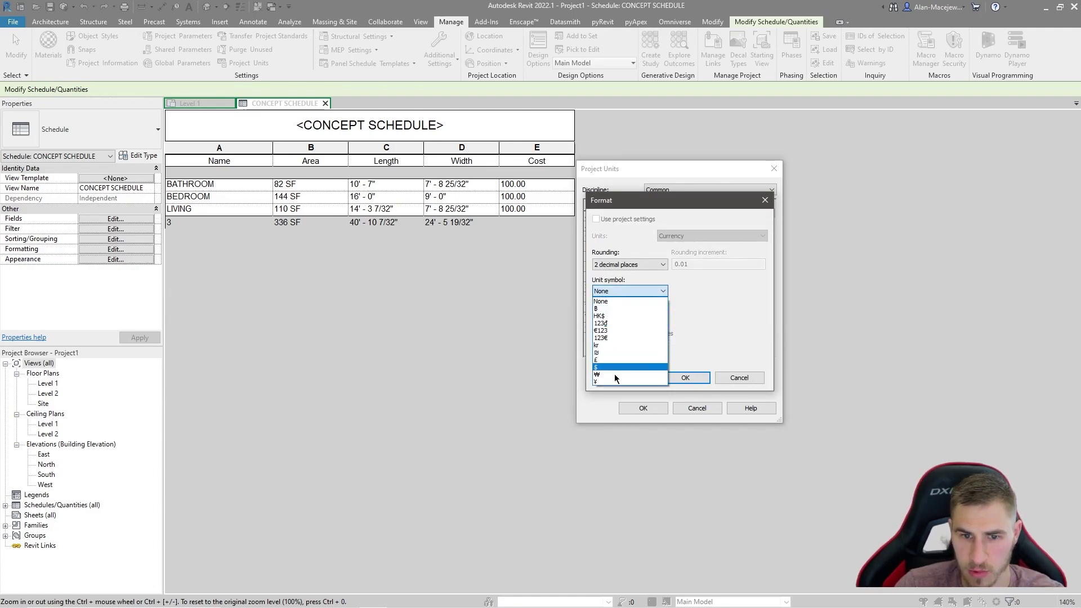
pyautogui.click(598, 367)
pyautogui.click(686, 378)
pyautogui.click(643, 408)
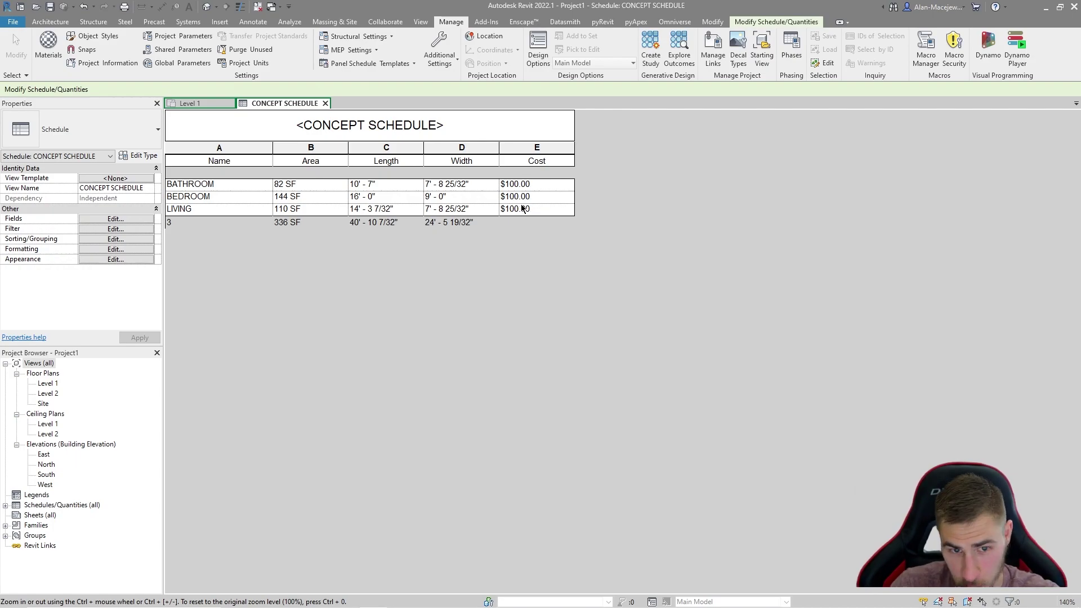
# Step: Add a schedule calculated value named Cost per SF with type Currency
pyautogui.click(128, 219)
pyautogui.moveTo(603, 143); pyautogui.dragTo(673, 176)
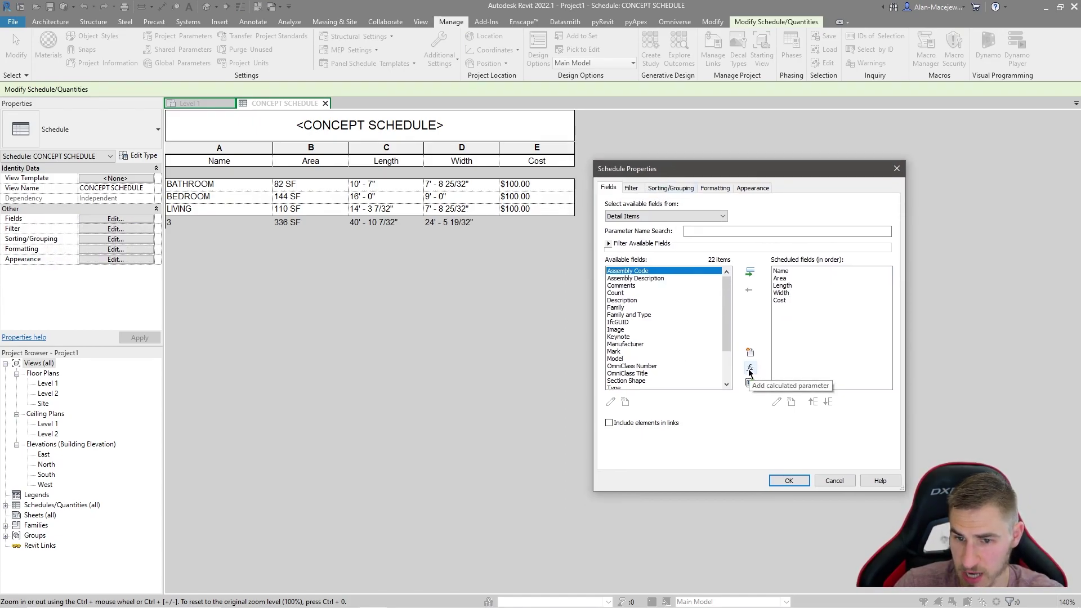
pyautogui.click(750, 370)
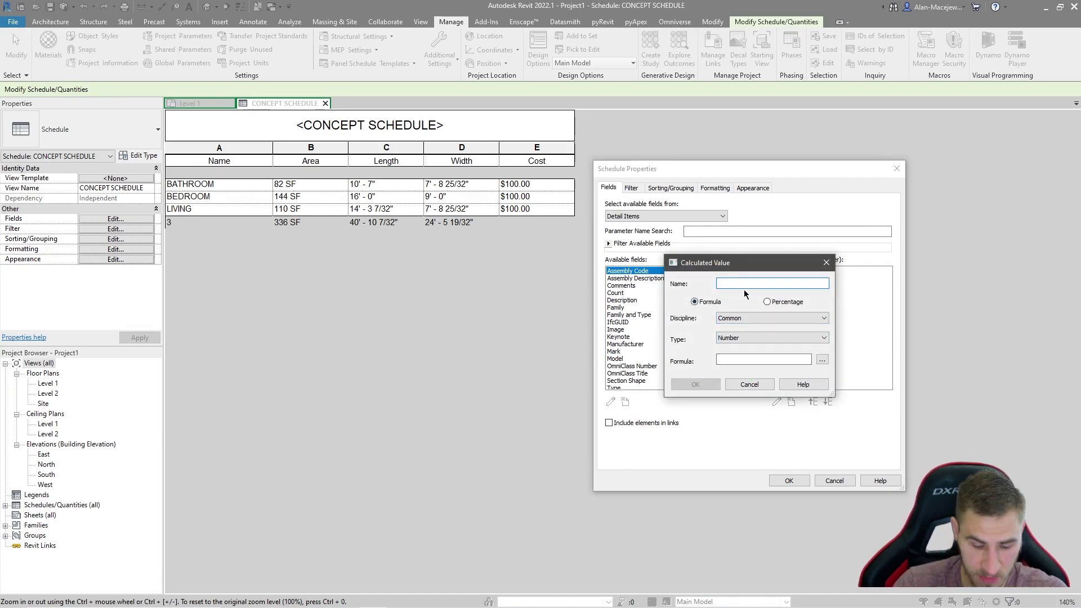
pyautogui.write('Cost per SF')
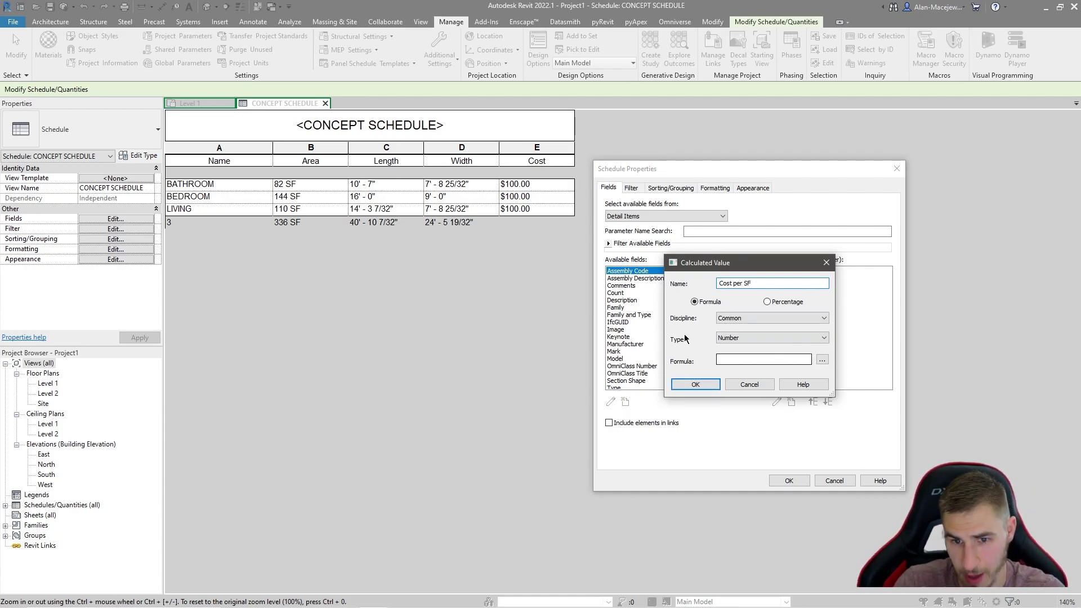
pyautogui.click(724, 340)
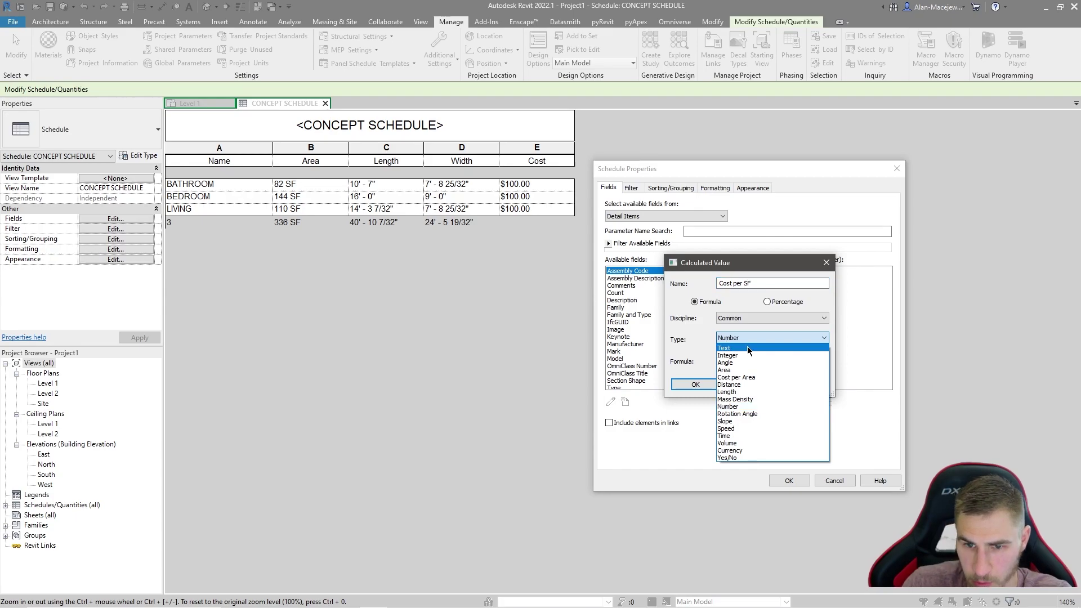
pyautogui.click(785, 377)
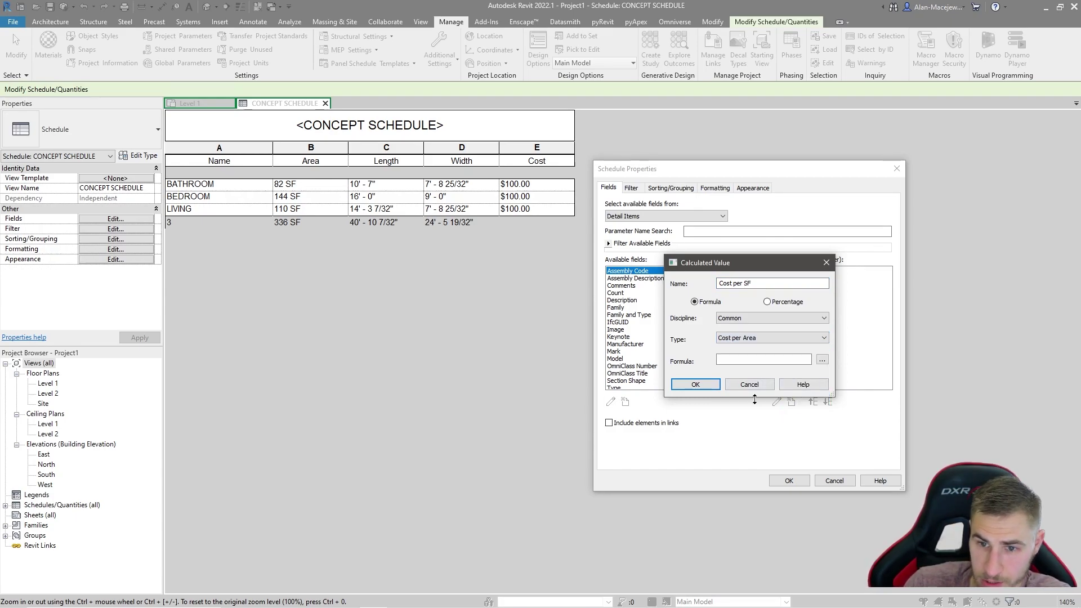
pyautogui.click(746, 339)
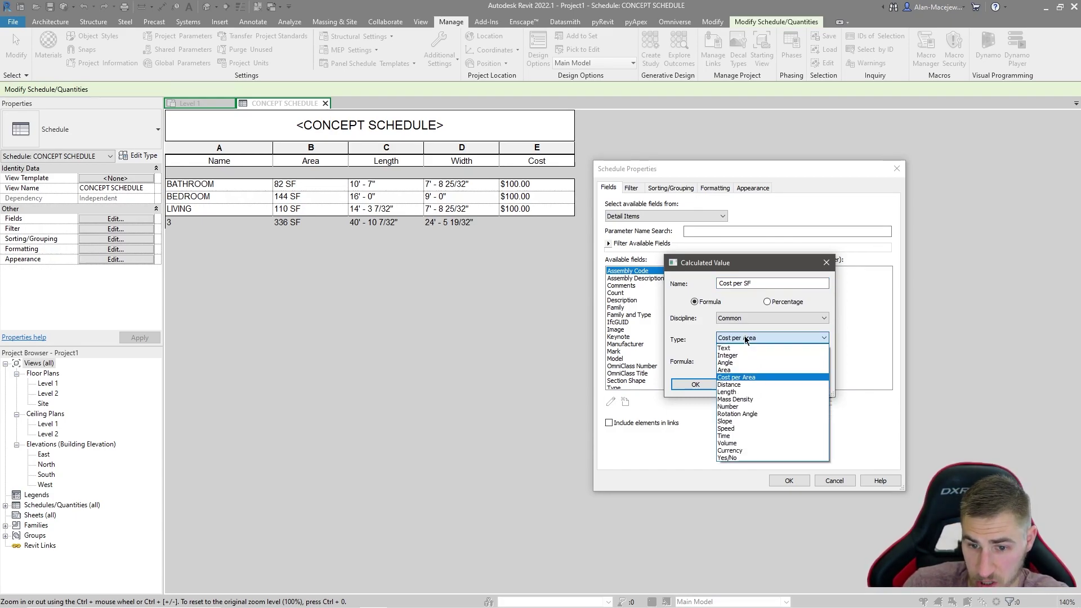
pyautogui.click(738, 450)
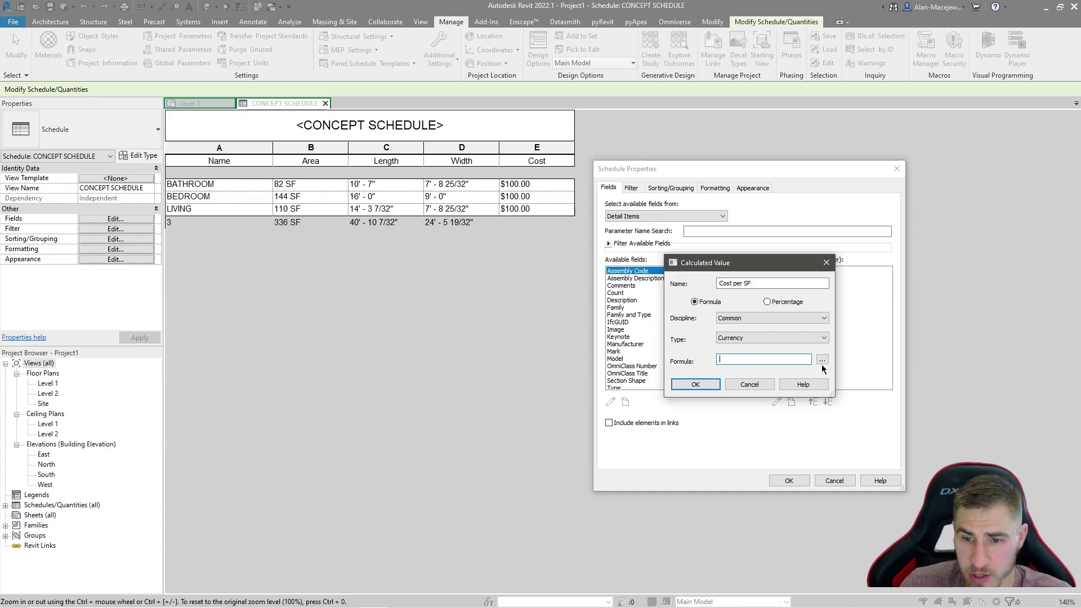
pyautogui.click(758, 357)
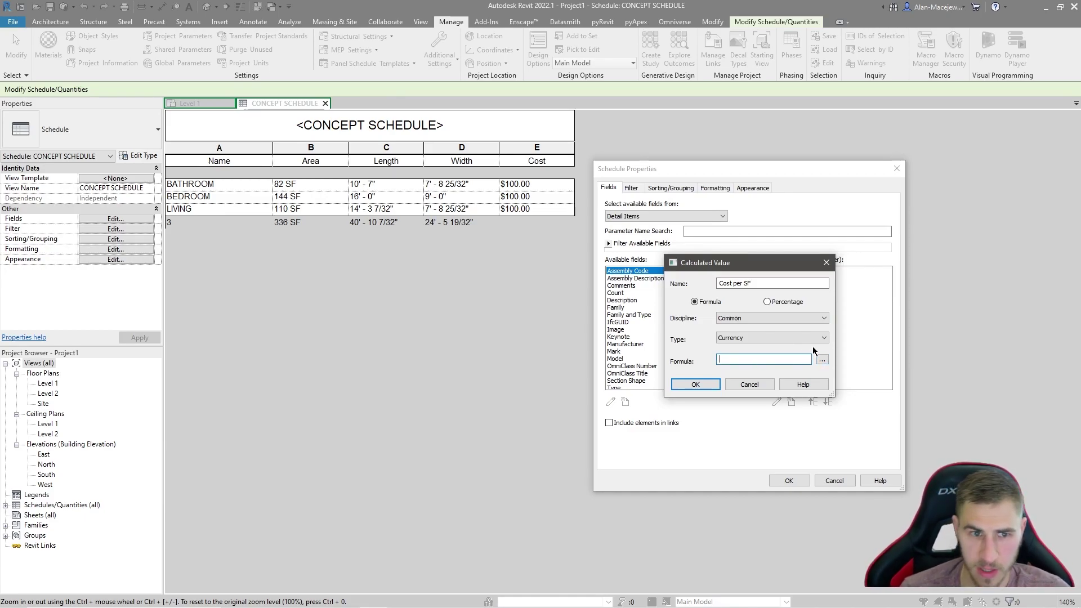
# Step: Build the Cost per SF formula as Cost * Area using the field picker
pyautogui.click(822, 360)
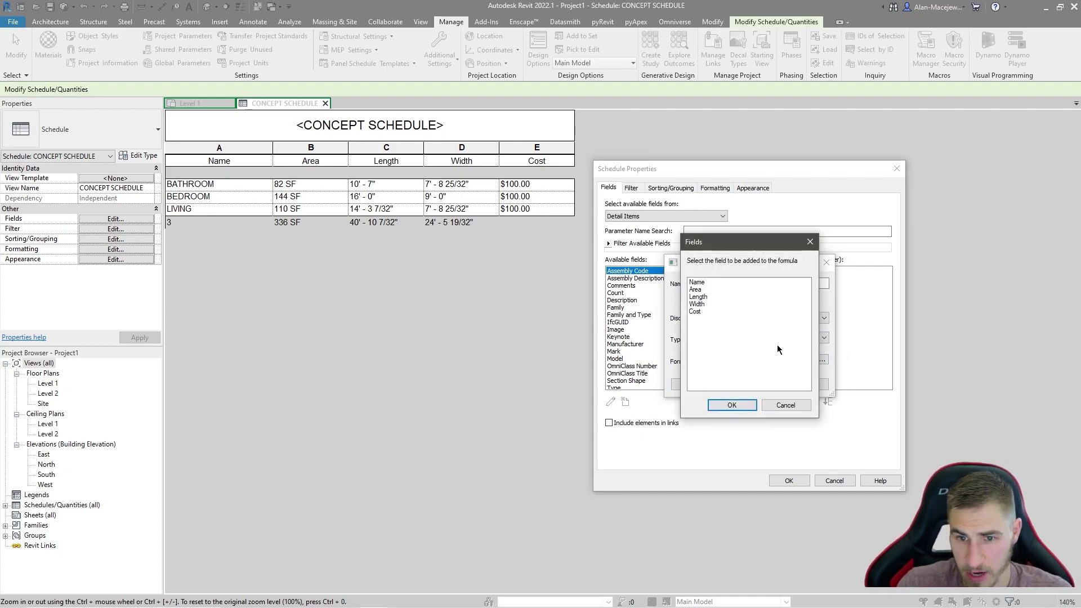
pyautogui.moveTo(735, 248); pyautogui.dragTo(910, 247)
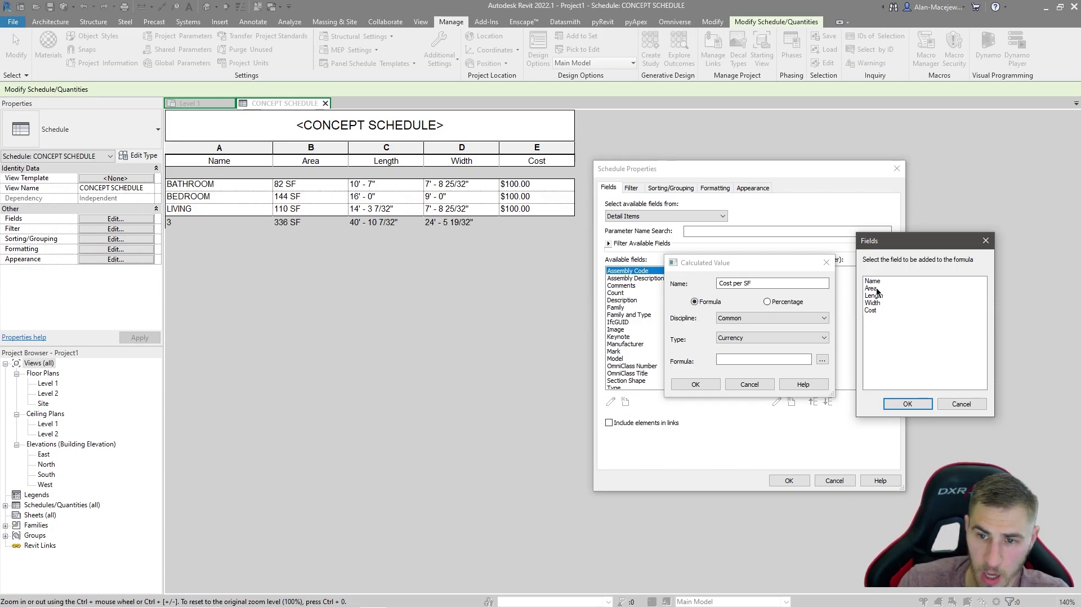
pyautogui.click(870, 311)
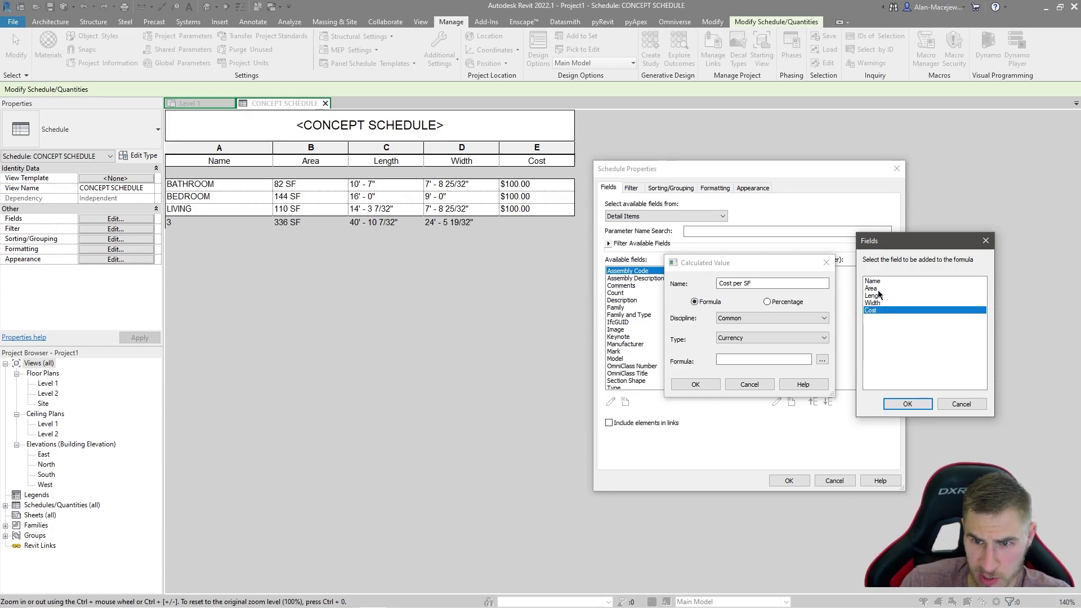
pyautogui.click(906, 404)
pyautogui.write('*')
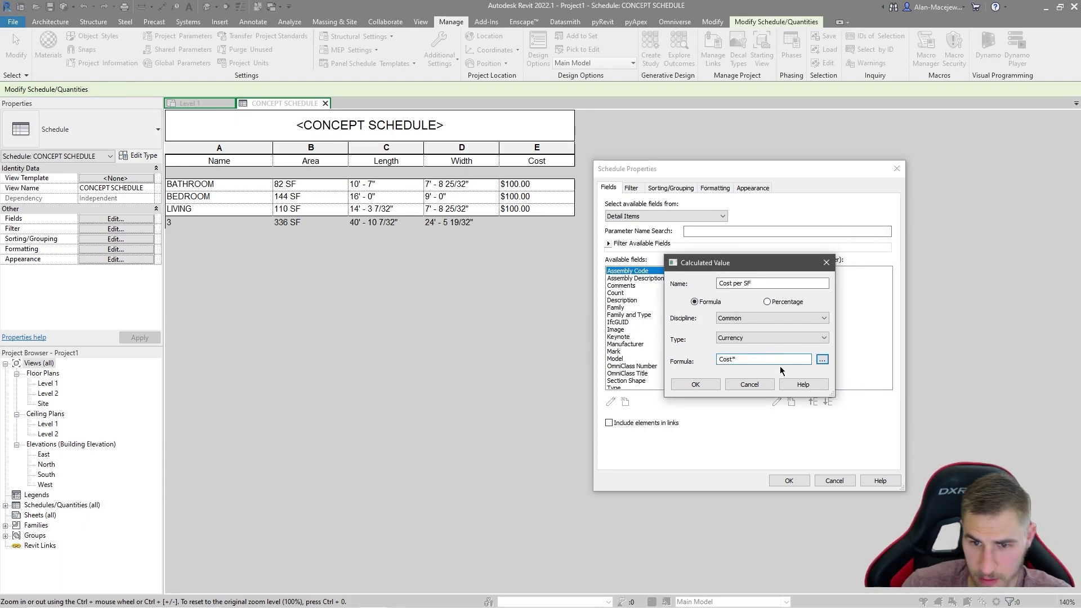
pyautogui.click(822, 360)
pyautogui.click(895, 288)
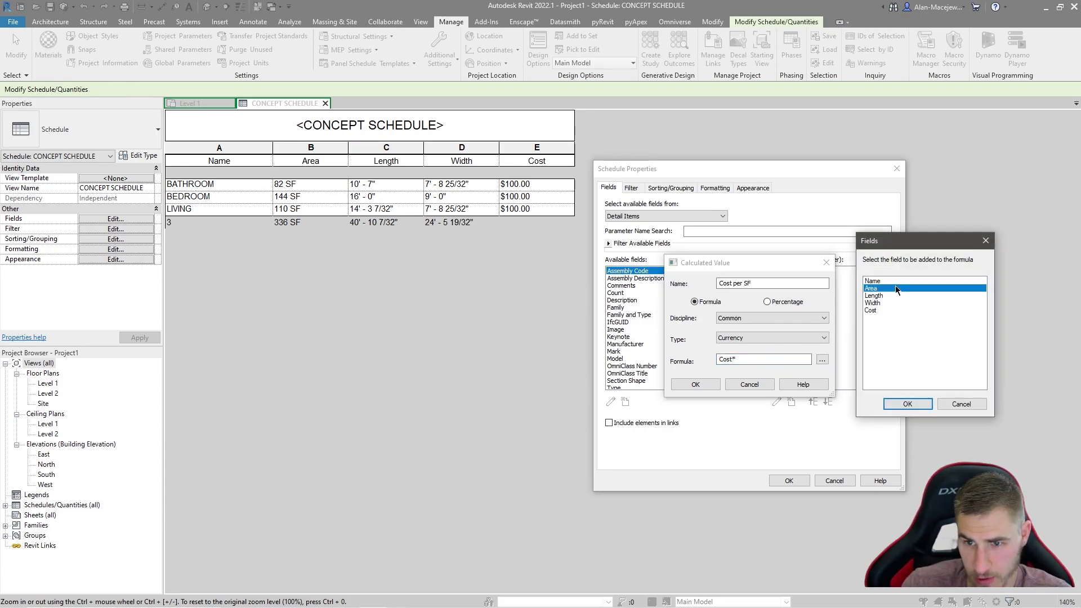
pyautogui.click(905, 404)
# Step: Fix the inconsistent units error by appending /1, then apply the Cost per SF column
pyautogui.click(695, 384)
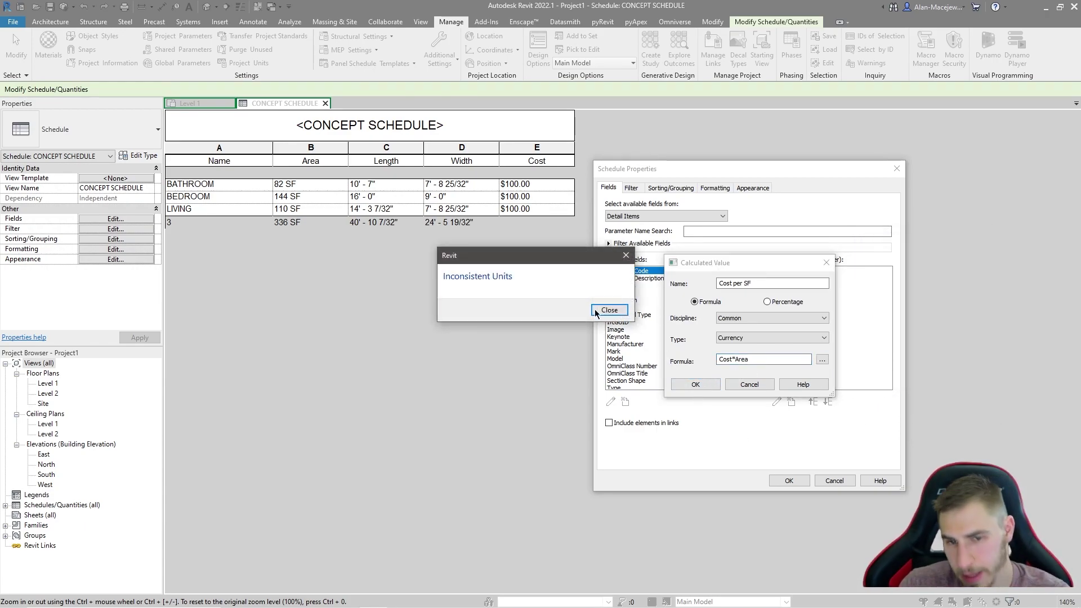
pyautogui.click(609, 310)
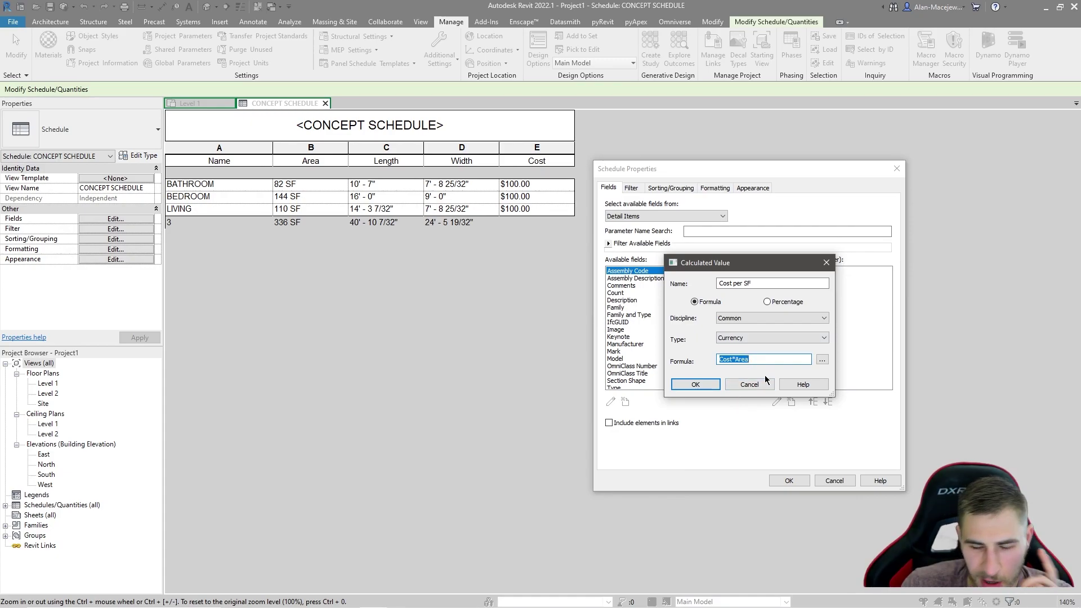
pyautogui.click(739, 359)
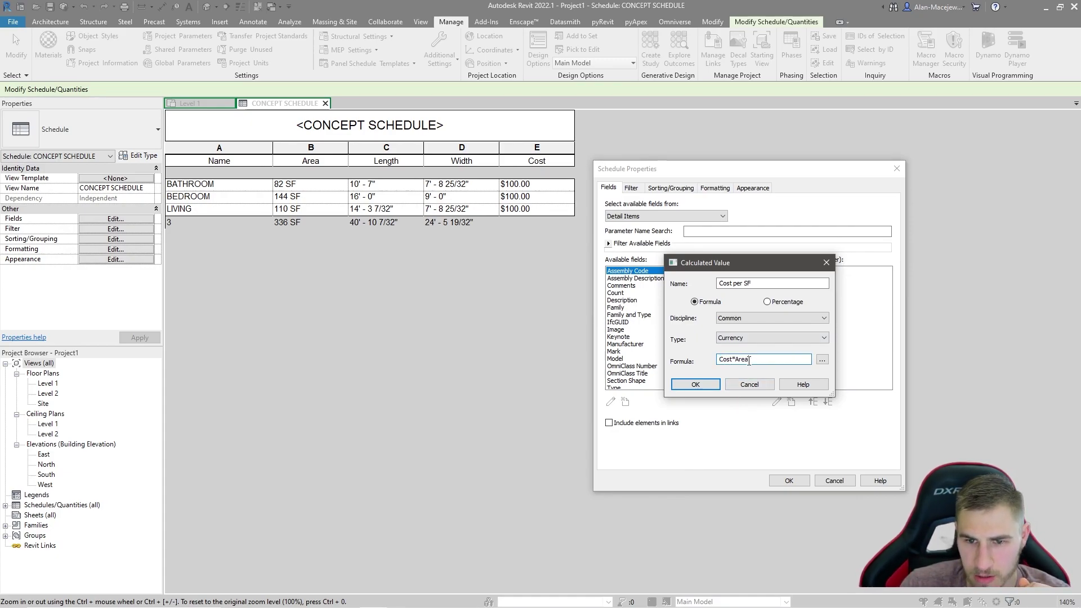
pyautogui.write('/1')
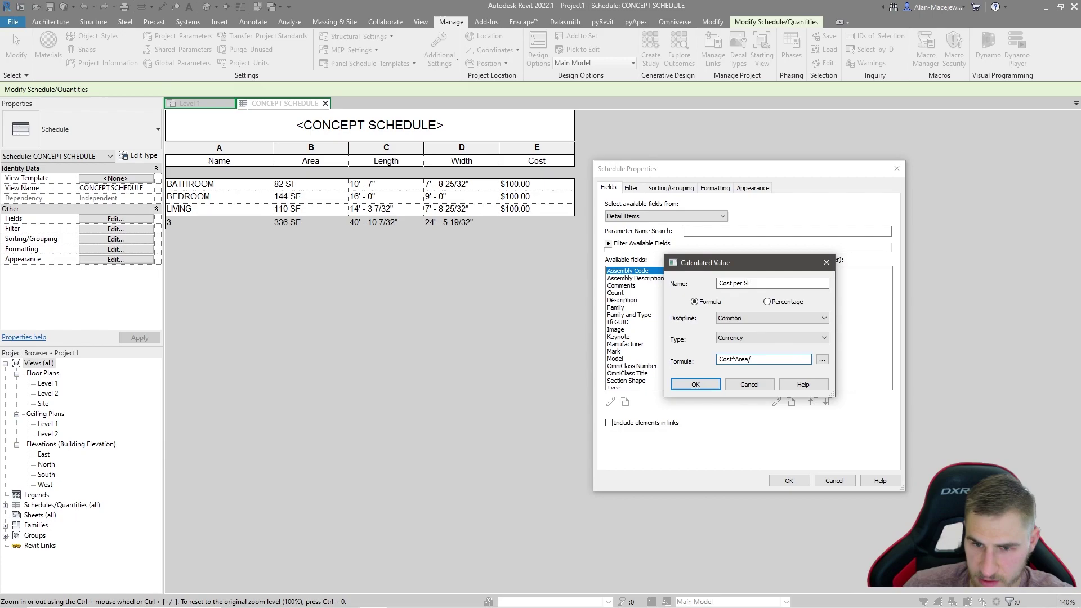
pyautogui.click(696, 384)
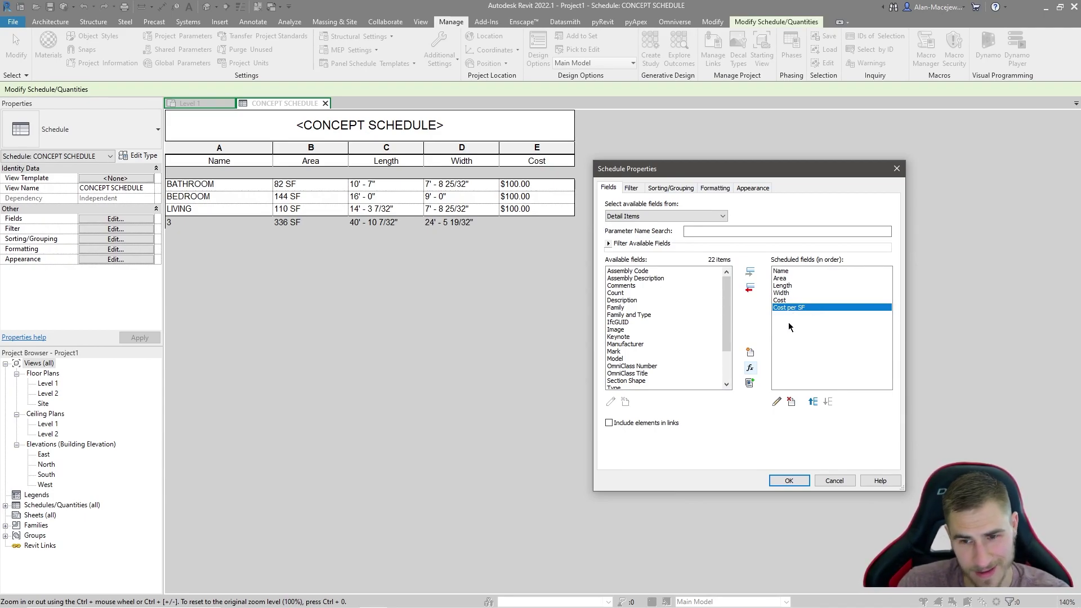
pyautogui.click(790, 481)
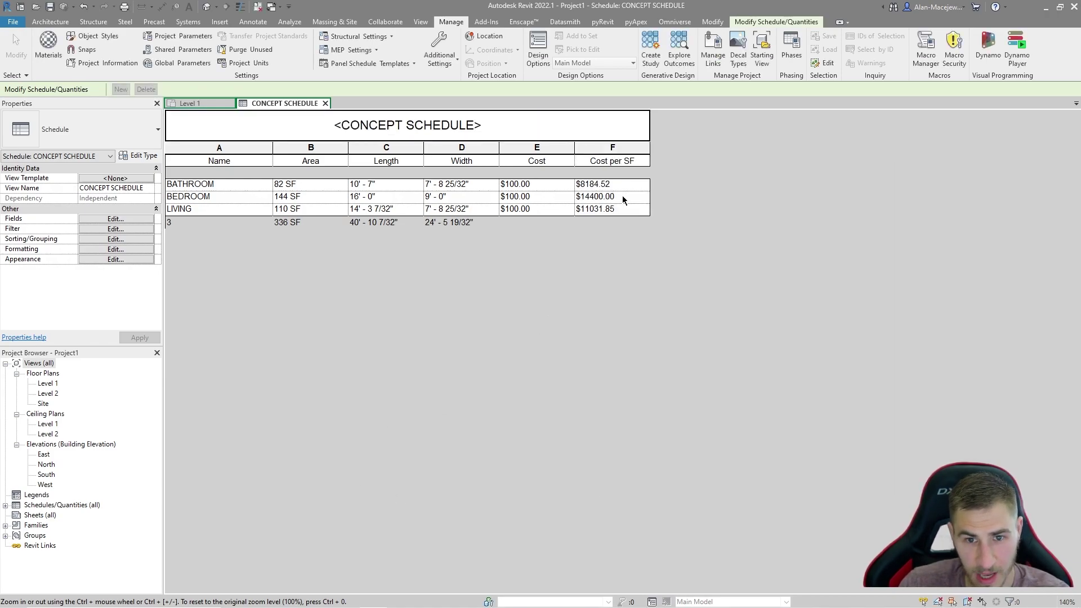
# Step: Turn on digit grouping in the project currency format, keeping 2 decimal places
pyautogui.click(242, 63)
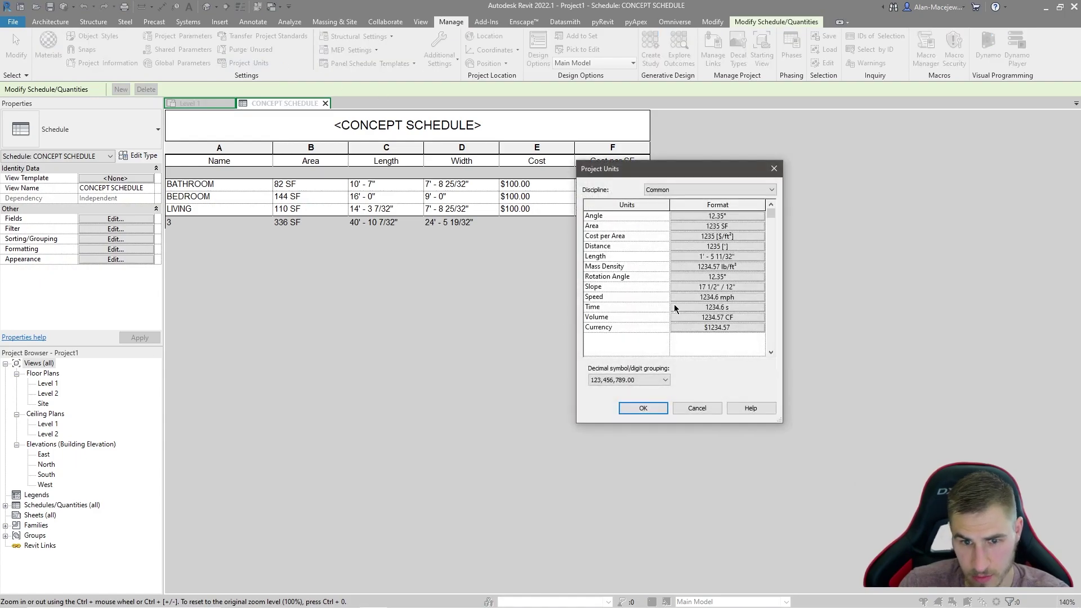
pyautogui.click(724, 326)
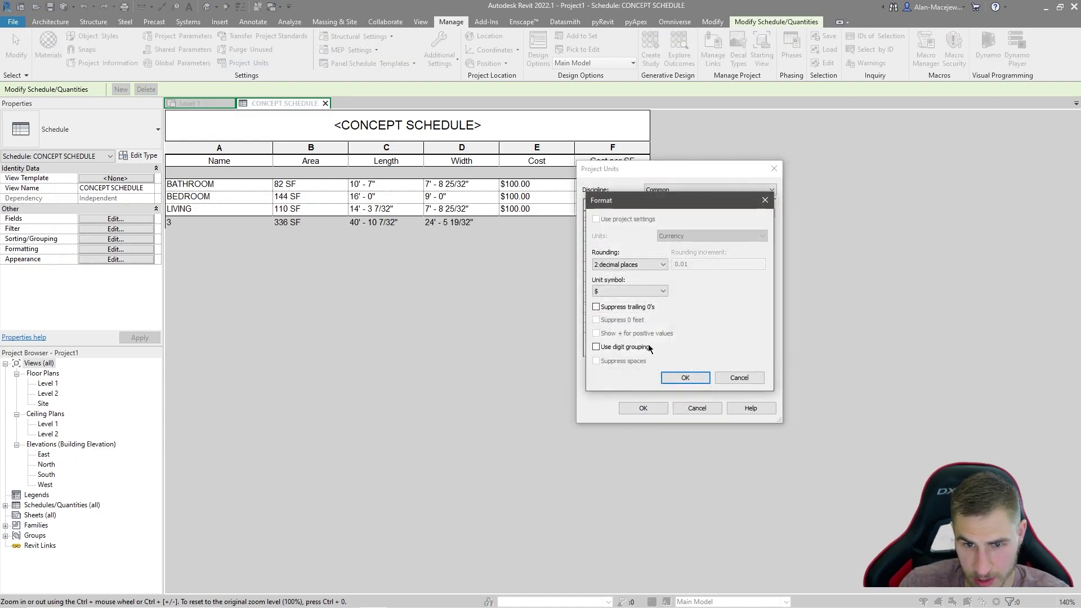
pyautogui.click(636, 266)
pyautogui.click(619, 311)
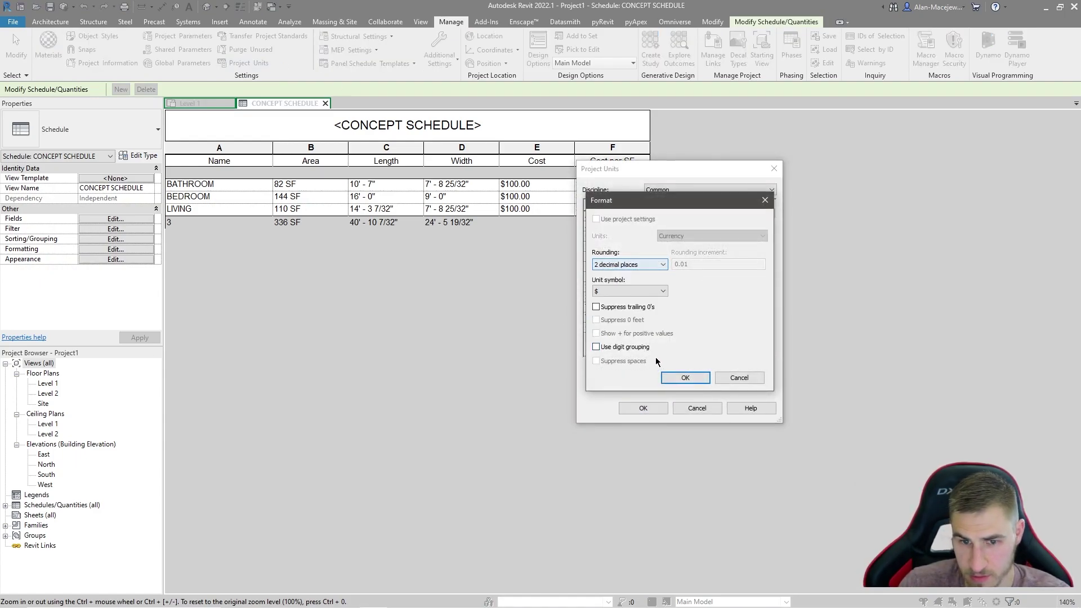
pyautogui.press('Return')
pyautogui.click(716, 329)
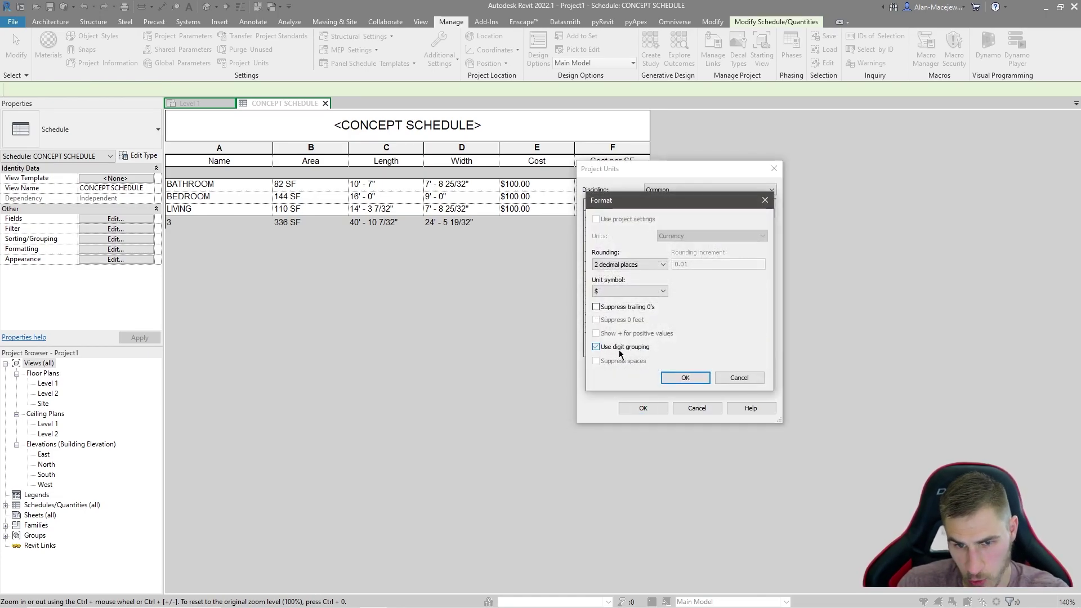
pyautogui.click(620, 347)
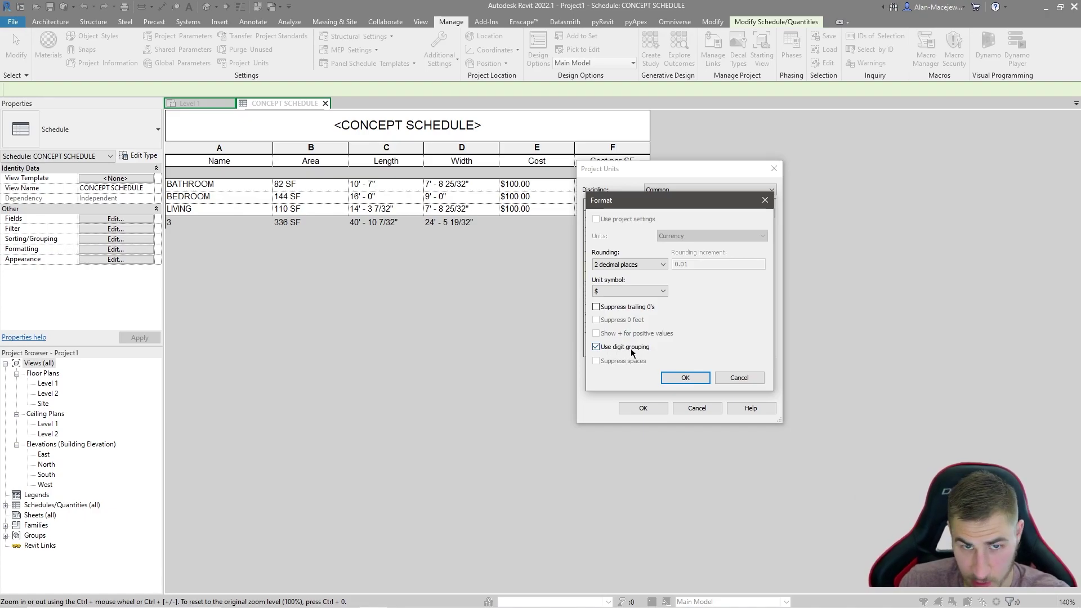
pyautogui.click(684, 377)
pyautogui.click(657, 409)
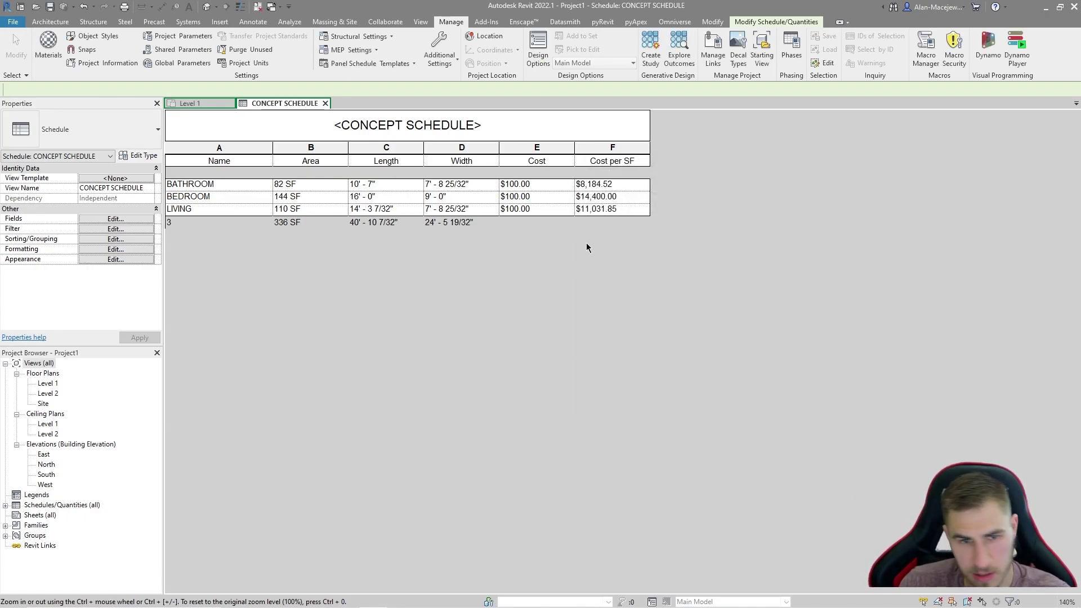
# Step: Hide the Cost field, rename the Cost per SF heading to Total Cost, and calculate its totals
pyautogui.click(116, 249)
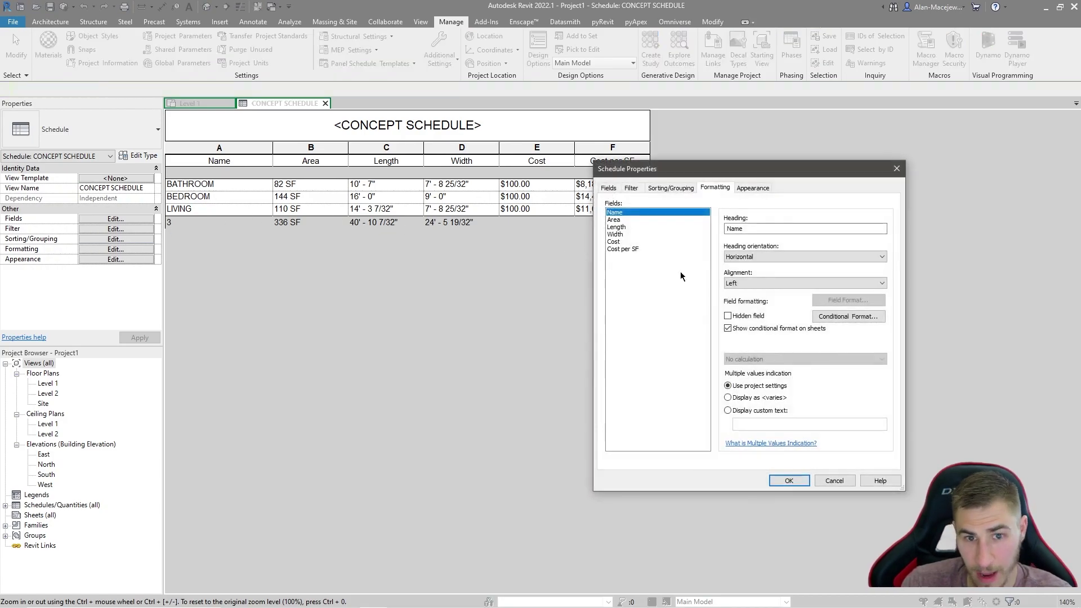
pyautogui.click(620, 242)
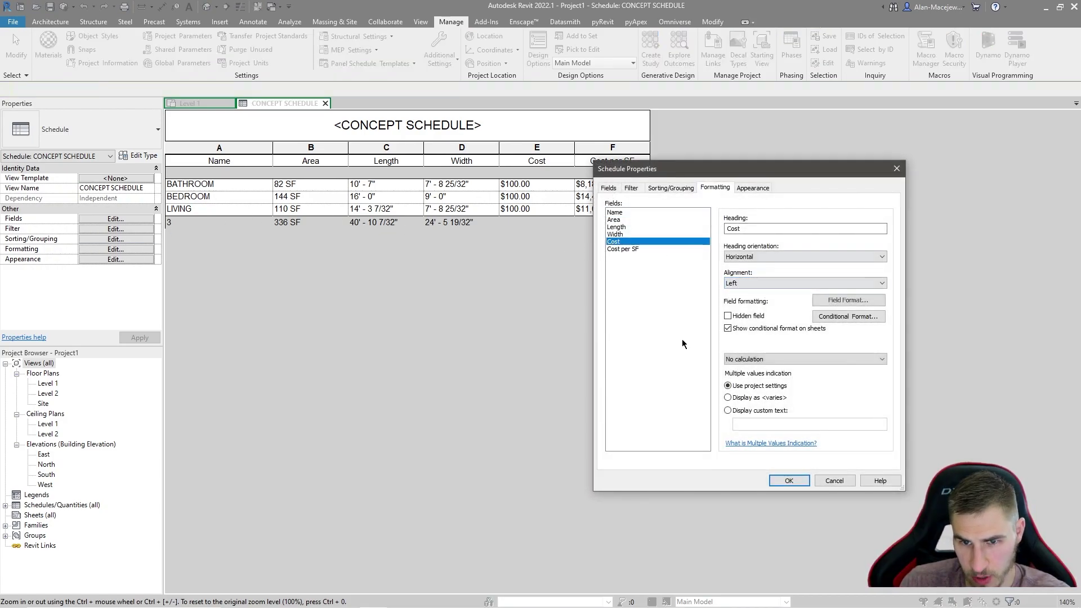
pyautogui.click(740, 316)
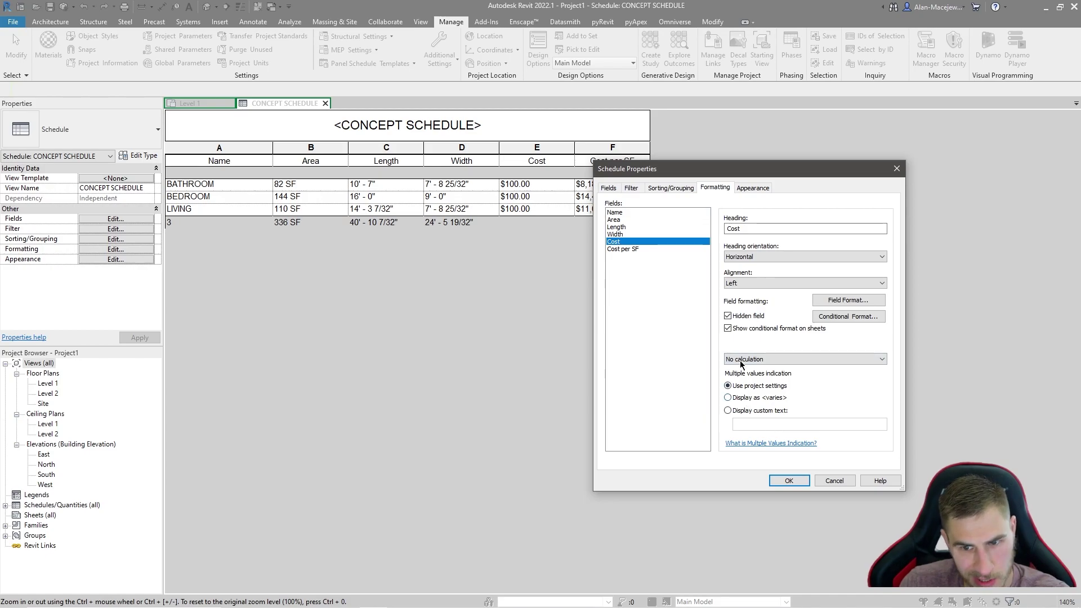
pyautogui.click(636, 249)
pyautogui.press('Tab')
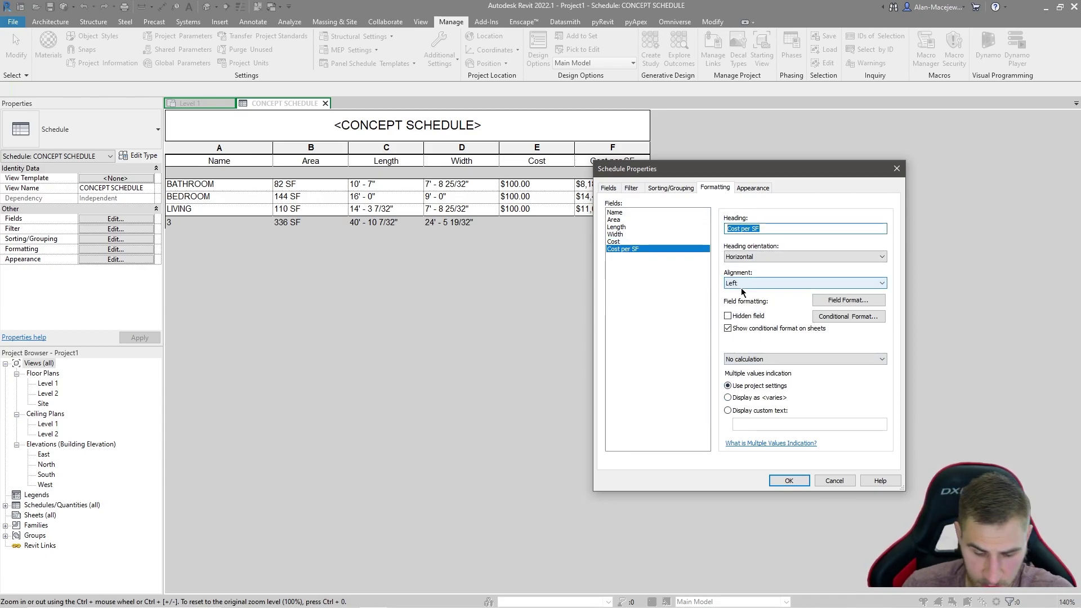
pyautogui.write('Total Cost')
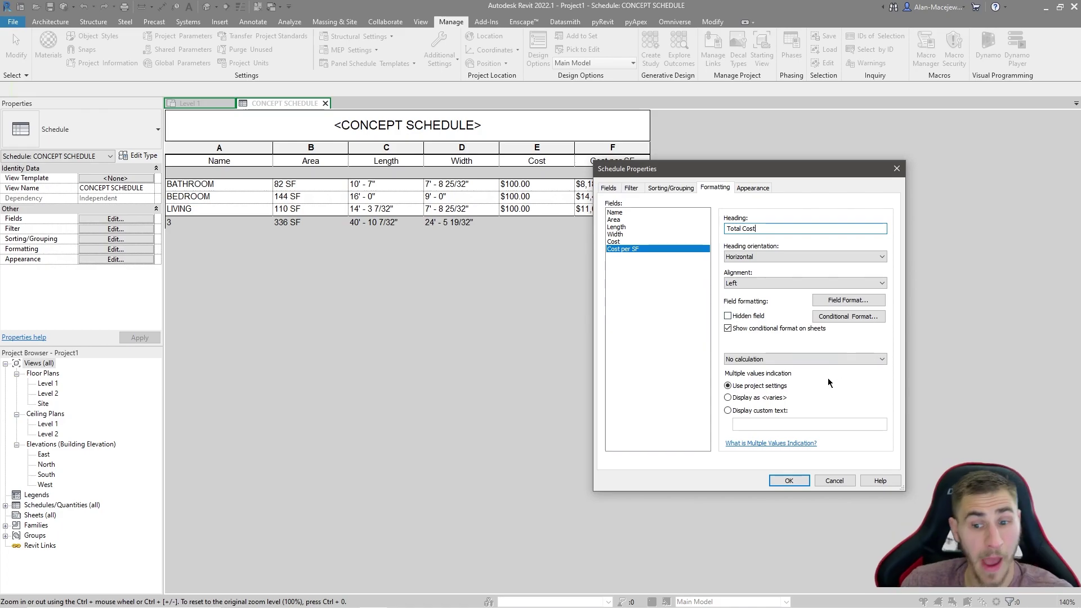
pyautogui.click(778, 359)
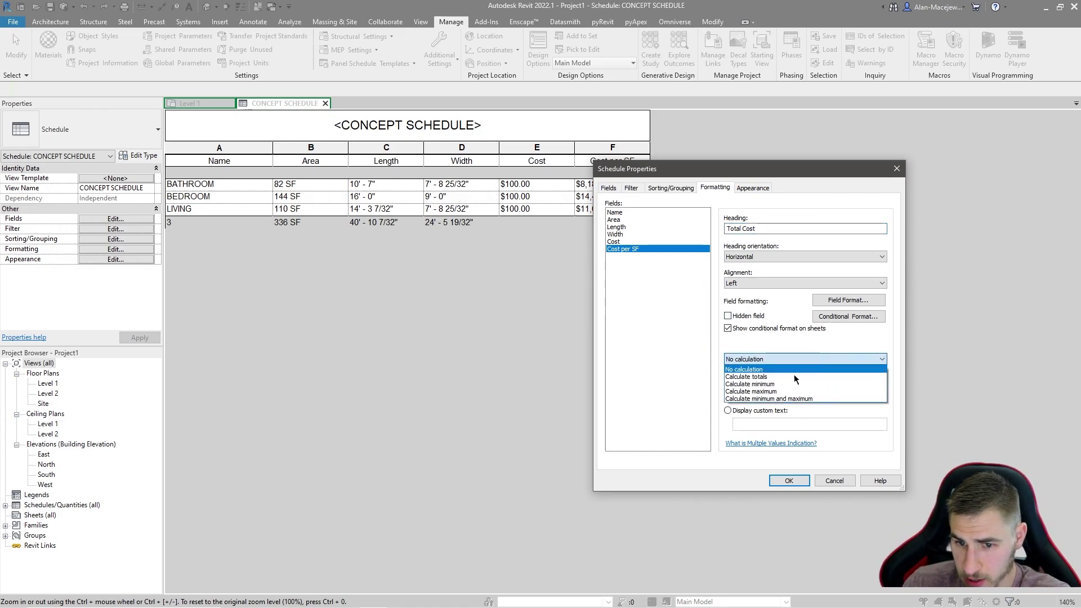
pyautogui.click(792, 376)
pyautogui.click(790, 481)
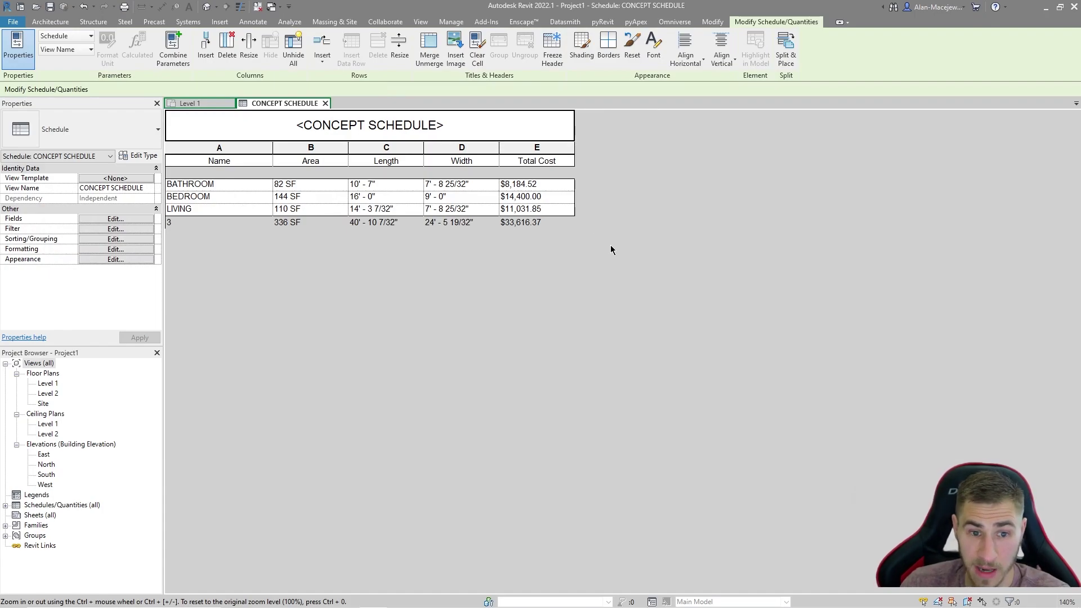
# Step: Float the schedule in its own small window, placed clear of the room boxes
pyautogui.moveTo(288, 111); pyautogui.dragTo(561, 369)
pyautogui.moveTo(652, 370); pyautogui.dragTo(330, 222)
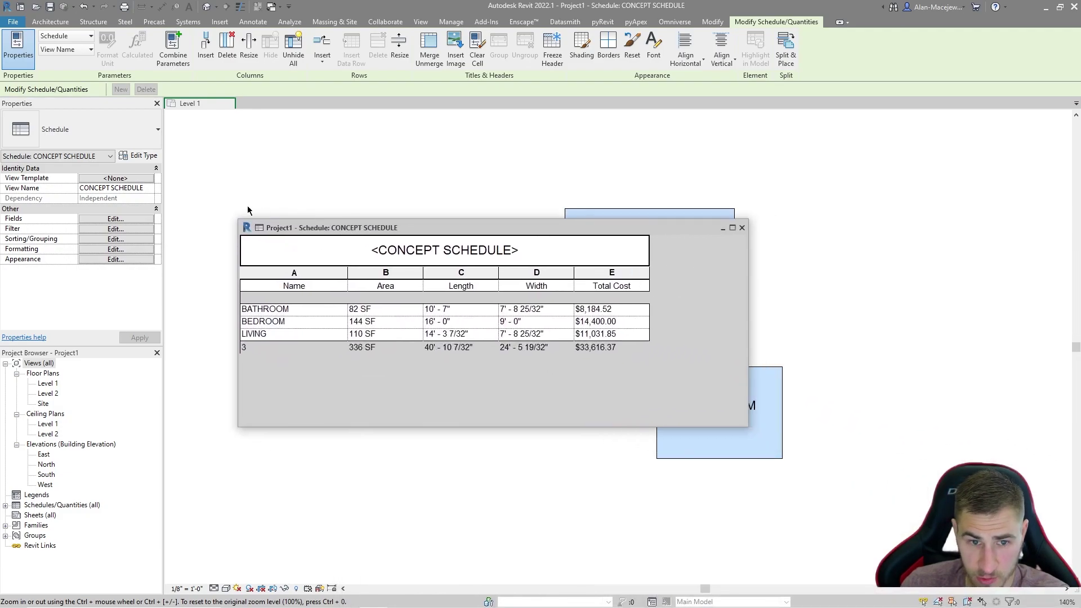
pyautogui.moveTo(236, 219); pyautogui.dragTo(304, 278)
pyautogui.moveTo(507, 282); pyautogui.dragTo(337, 138)
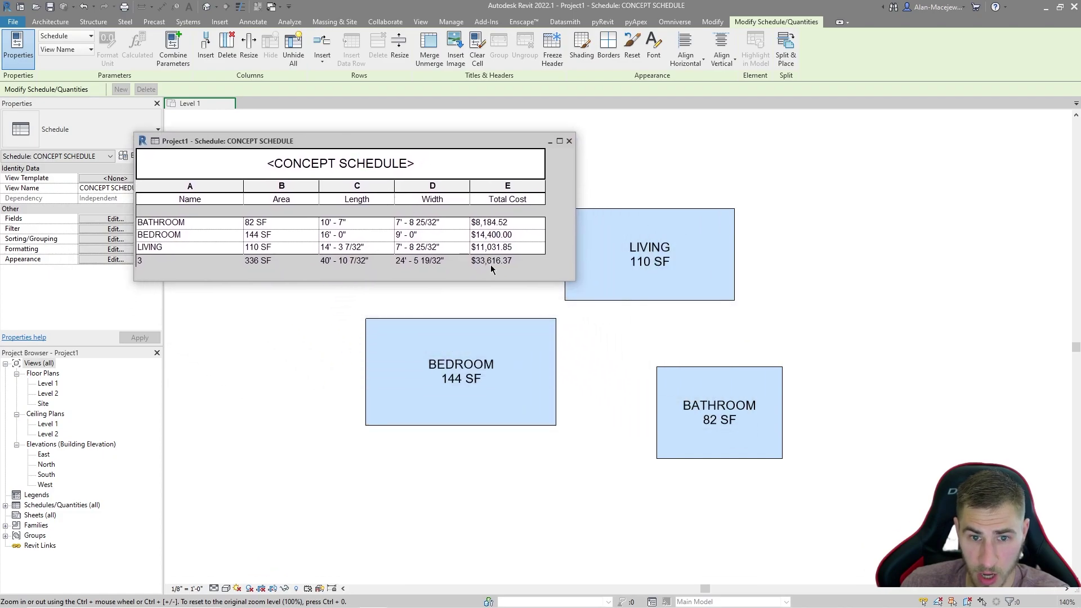
# Step: Move and enlarge the LIVING box to 322 SF
pyautogui.click(644, 303)
pyautogui.moveTo(709, 286); pyautogui.dragTo(773, 270)
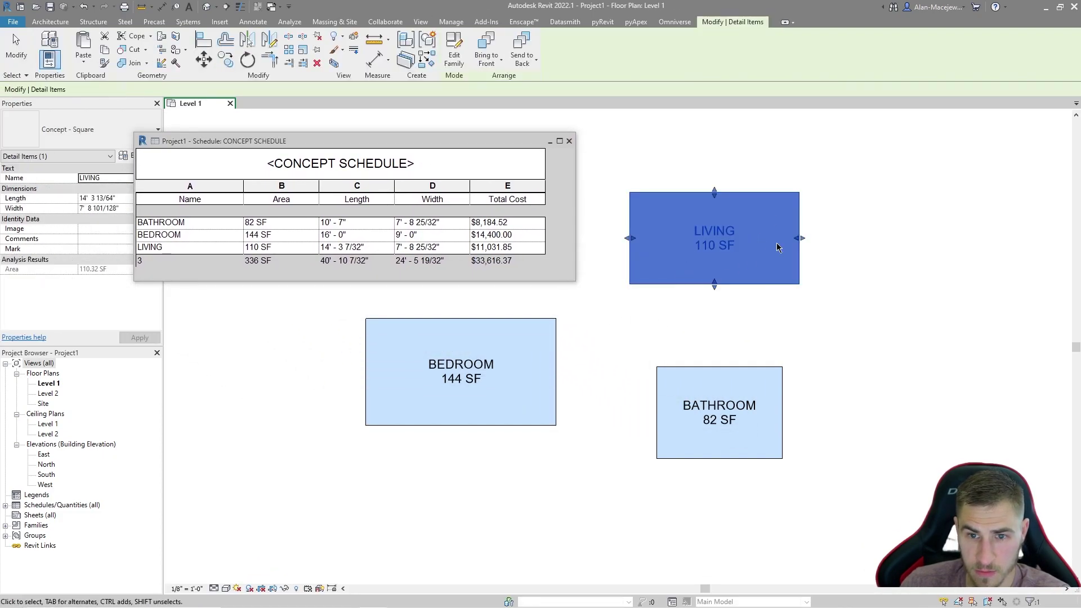
pyautogui.moveTo(715, 286); pyautogui.dragTo(715, 329)
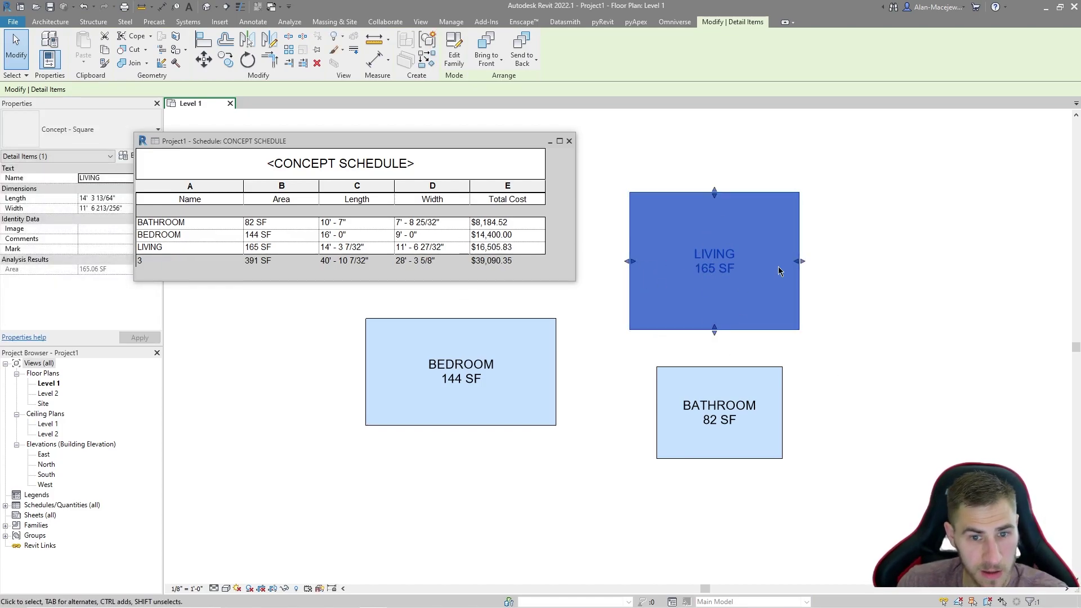
pyautogui.moveTo(802, 260); pyautogui.dragTo(898, 261)
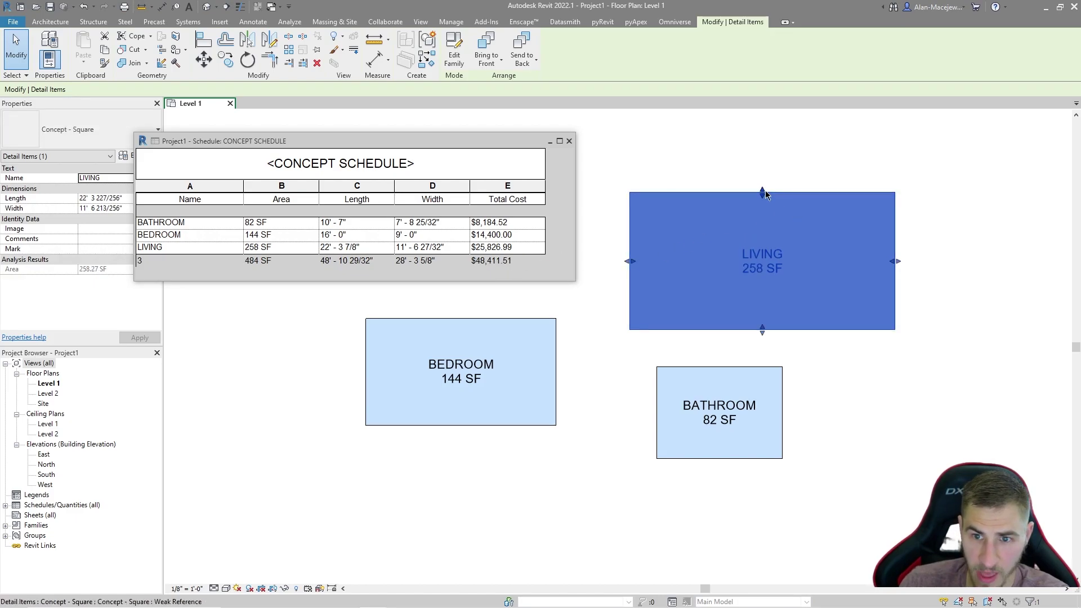
pyautogui.moveTo(765, 191); pyautogui.dragTo(774, 158)
# Step: Stretch the BATHROOM box to 168 SF
pyautogui.click(715, 368)
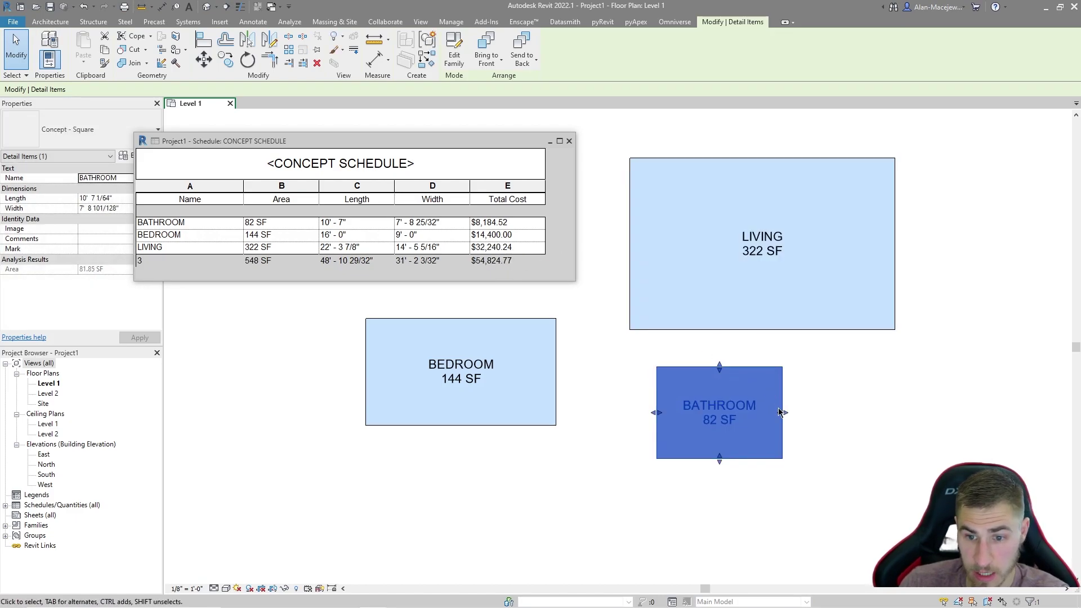
pyautogui.moveTo(780, 413); pyautogui.dragTo(809, 413)
pyautogui.moveTo(733, 460); pyautogui.dragTo(732, 475)
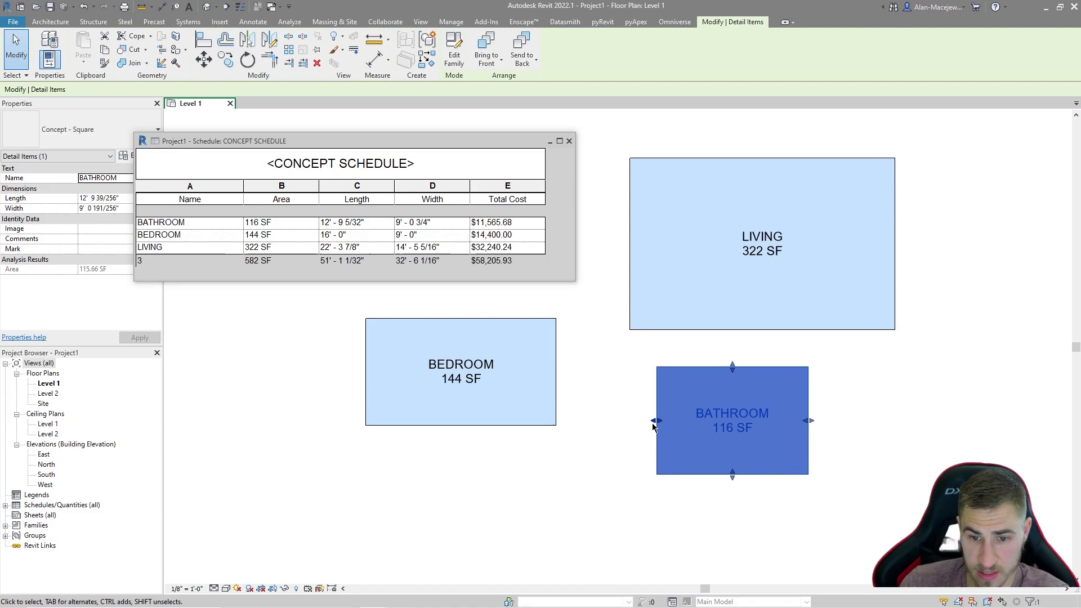
pyautogui.moveTo(654, 423); pyautogui.dragTo(604, 421)
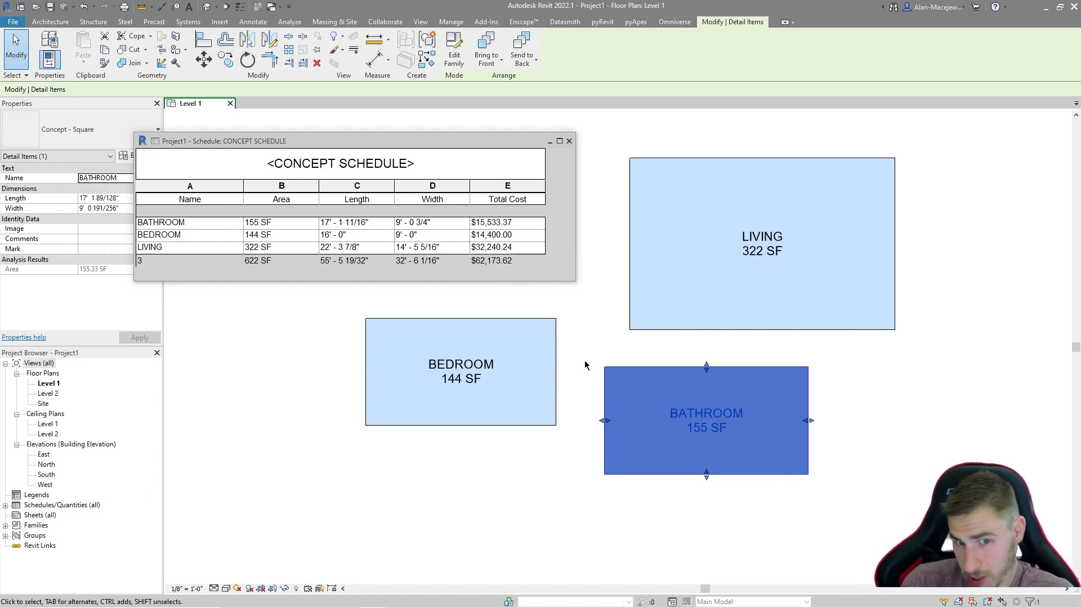
pyautogui.moveTo(810, 421); pyautogui.dragTo(825, 428)
# Step: Resize BEDROOM to 197 SF and place a copy of it below
pyautogui.click(444, 426)
pyautogui.moveTo(466, 433); pyautogui.dragTo(473, 466)
pyautogui.moveTo(365, 388); pyautogui.dragTo(337, 393)
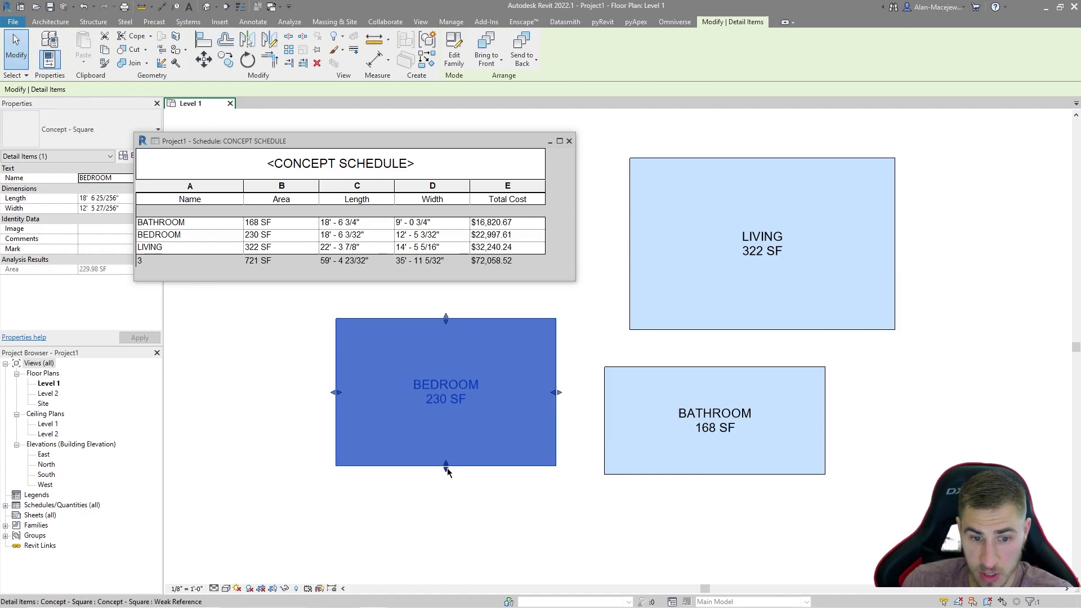
pyautogui.moveTo(448, 468); pyautogui.dragTo(448, 446)
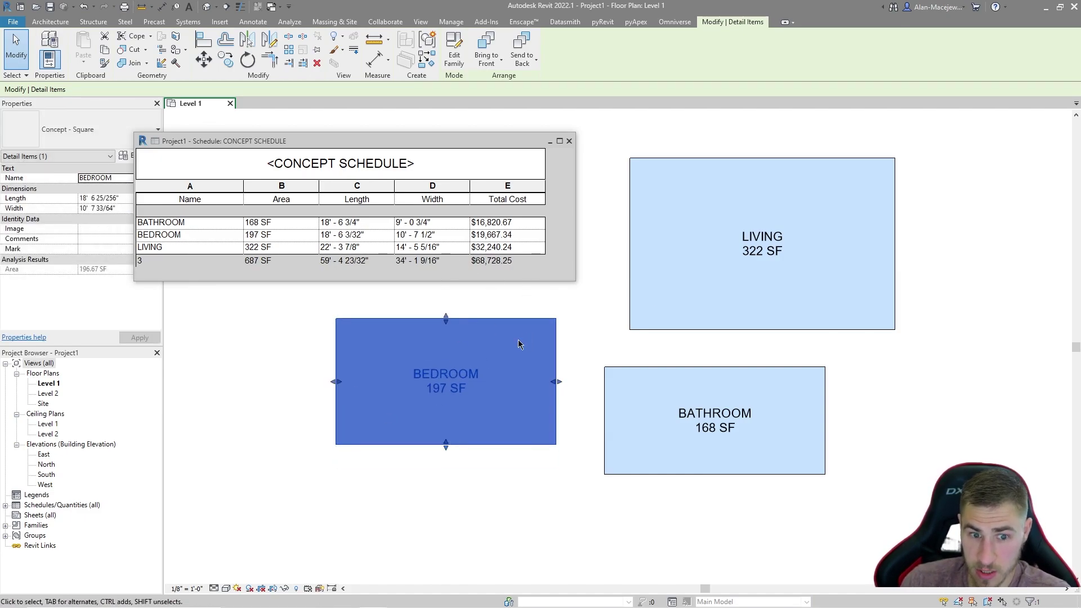
pyautogui.keyDown('ctrl'); pyautogui.moveTo(492, 445); pyautogui.dragTo(494, 576); pyautogui.keyUp('ctrl')
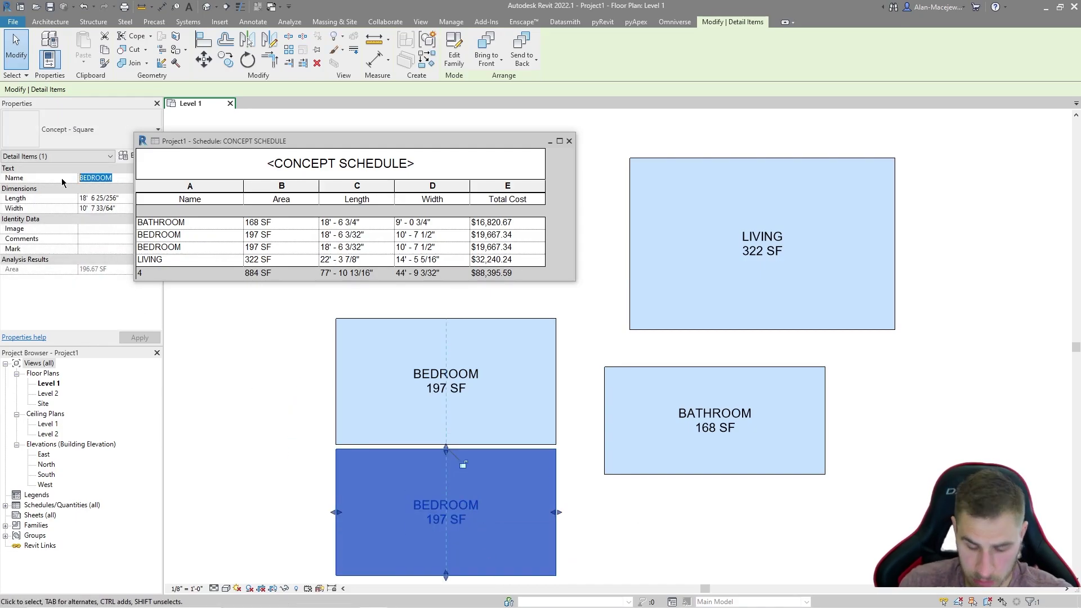
# Step: Name the copied box DINING ROOM and resize it to 171 SF, bringing the schedule to 858 SF
pyautogui.write('D')
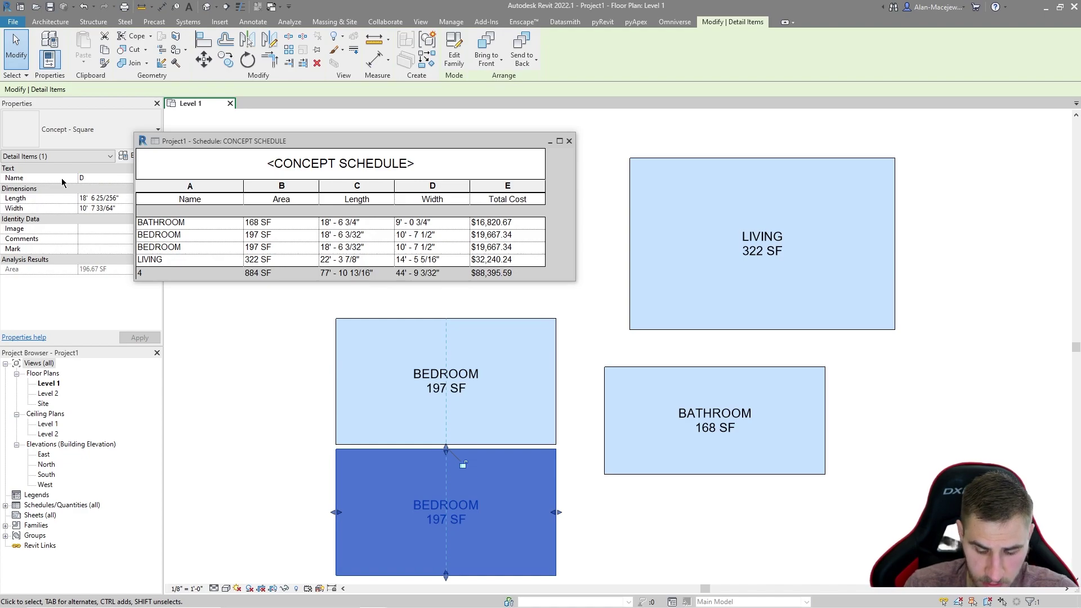
pyautogui.write('INING ROOM')
pyautogui.press('Return')
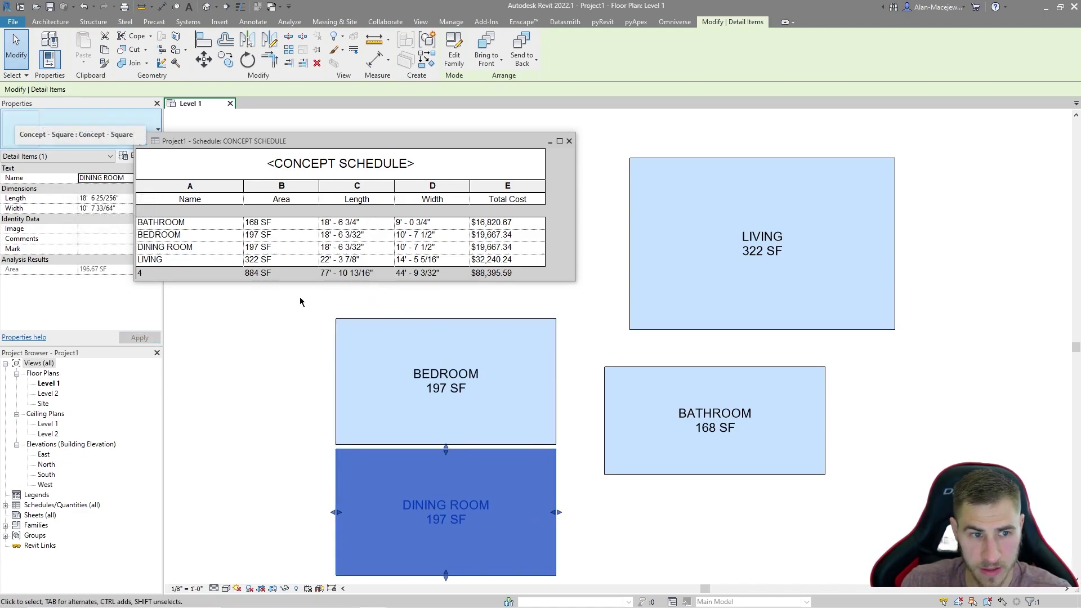
pyautogui.moveTo(195, 281); pyautogui.dragTo(195, 294)
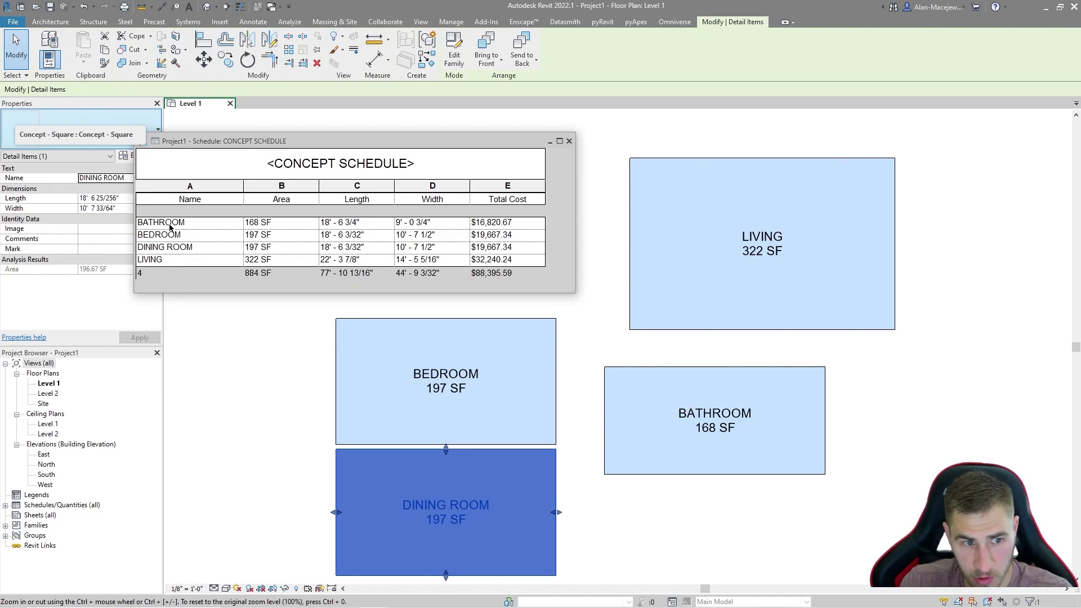
pyautogui.moveTo(560, 512); pyautogui.dragTo(570, 511)
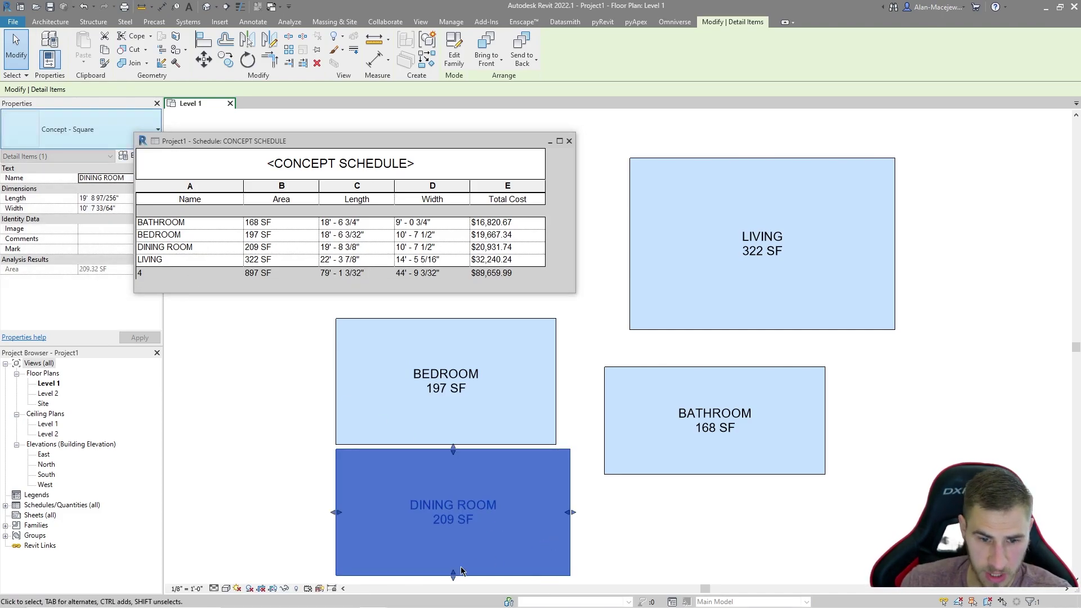
pyautogui.moveTo(453, 575); pyautogui.dragTo(453, 552)
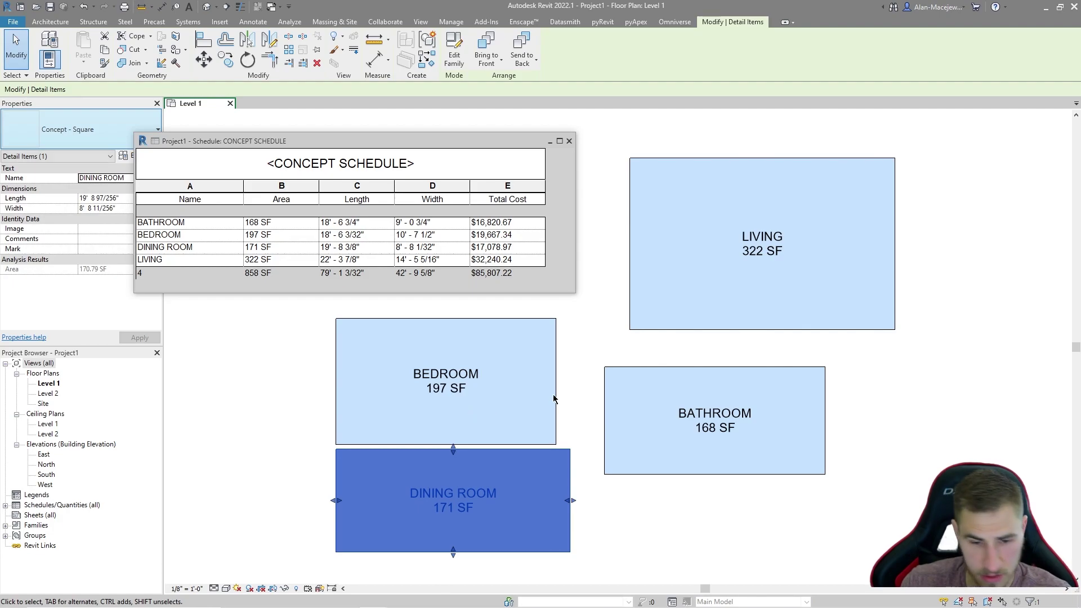
pyautogui.press('Escape')
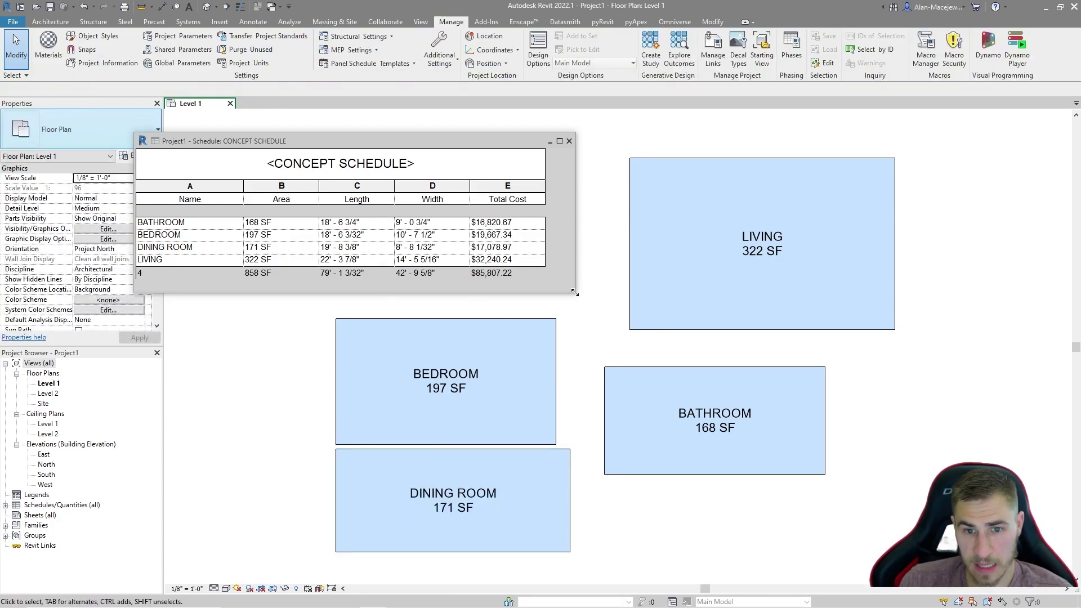
# Step: Shrink and reposition the schedule window, move BEDROOM up and shrink it to 175 SF, and shift DINING ROOM
pyautogui.moveTo(574, 292); pyautogui.dragTo(551, 285)
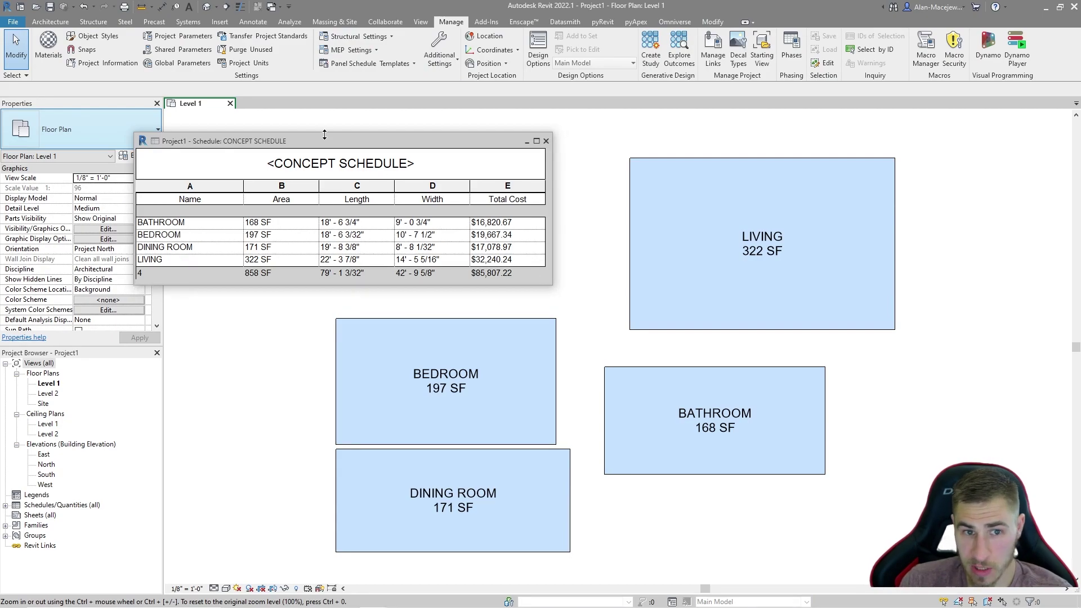
pyautogui.moveTo(328, 140); pyautogui.dragTo(363, 124)
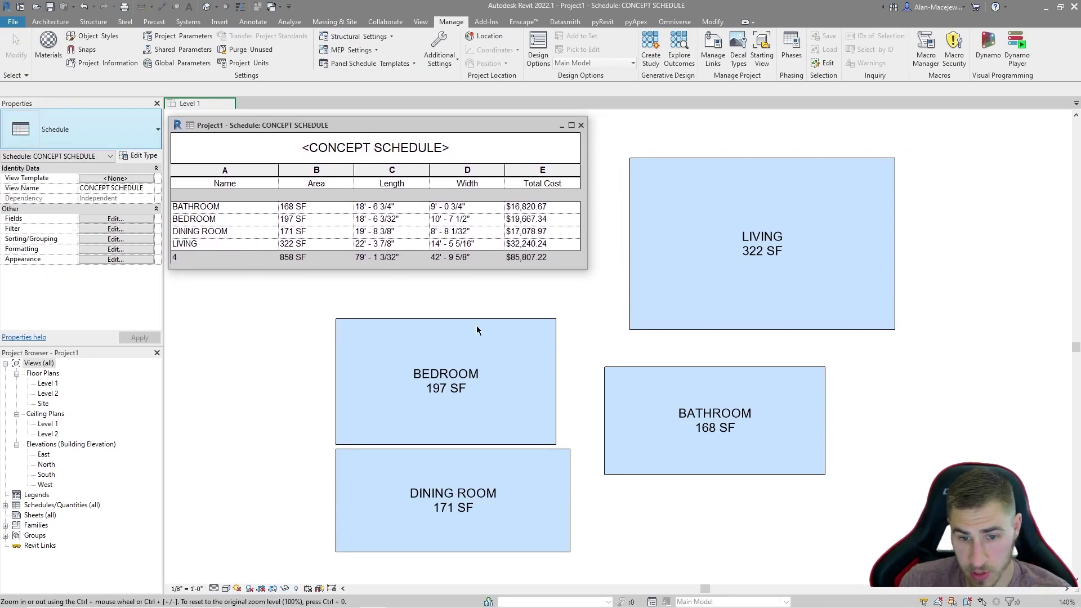
pyautogui.click(554, 394)
pyautogui.moveTo(555, 394); pyautogui.dragTo(564, 372)
pyautogui.moveTo(453, 417); pyautogui.dragTo(453, 403)
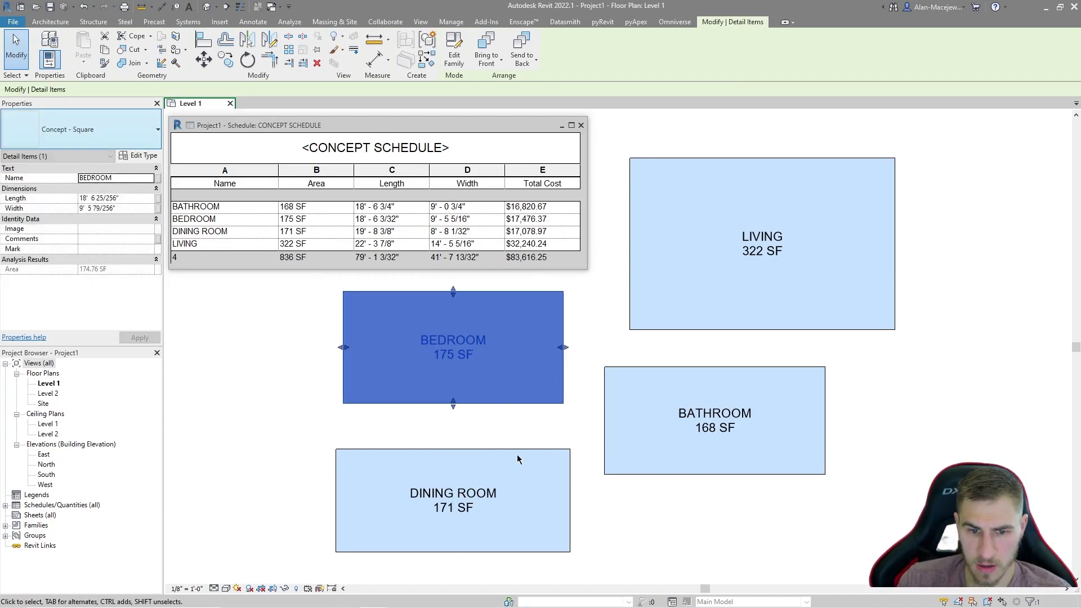
pyautogui.moveTo(517, 459); pyautogui.dragTo(534, 433)
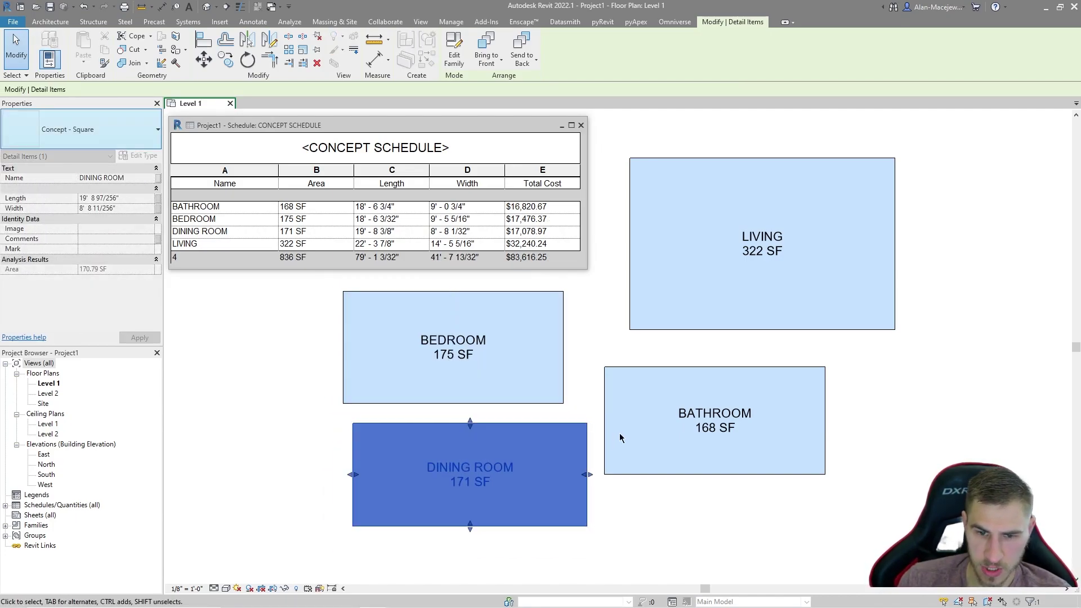
# Step: Resize BATHROOM to 120 SF and move it to a new position, totalling 788 SF
pyautogui.click(620, 437)
pyautogui.moveTo(604, 420); pyautogui.dragTo(624, 421)
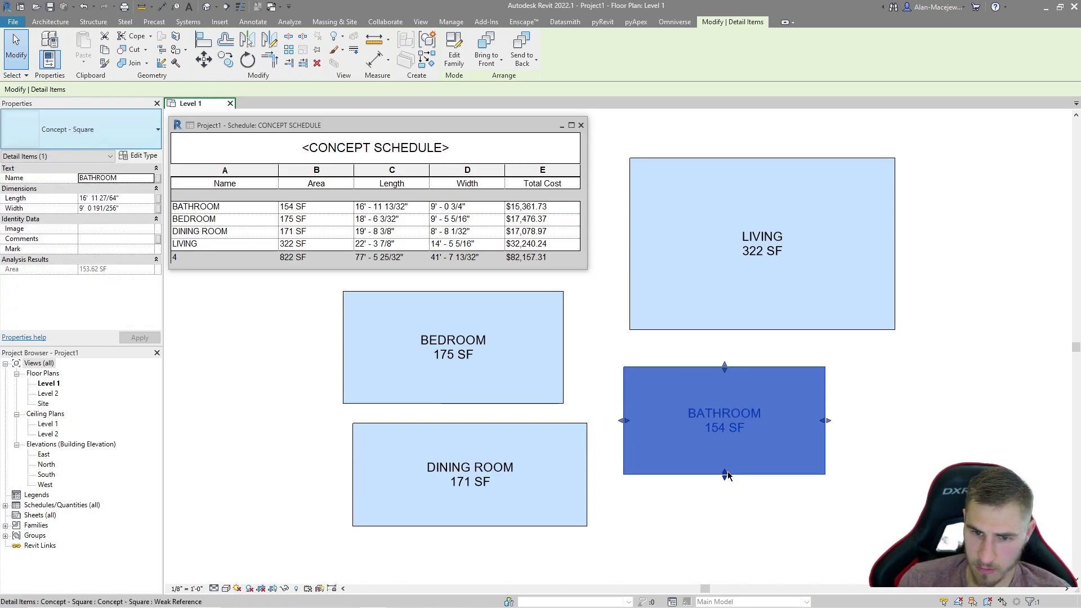
pyautogui.moveTo(727, 476); pyautogui.dragTo(724, 451)
pyautogui.moveTo(753, 368); pyautogui.dragTo(797, 359)
pyautogui.moveTo(663, 426); pyautogui.dragTo(609, 419)
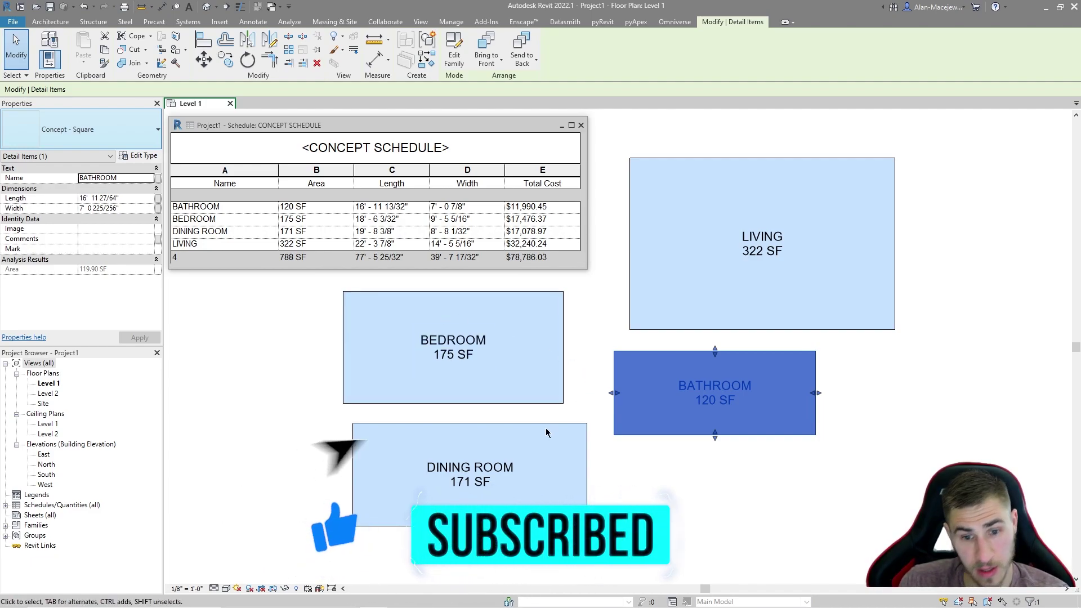
# Step: Move the BEDROOM box slightly right, closer to BATHROOM, then deselect it
pyautogui.click(544, 405)
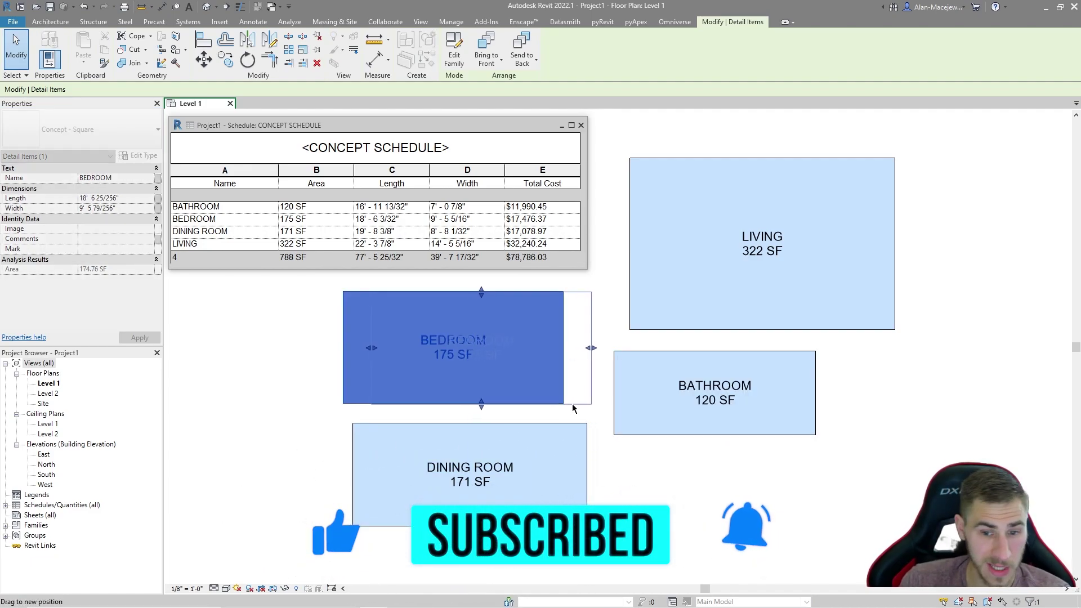
pyautogui.moveTo(541, 403); pyautogui.dragTo(570, 402)
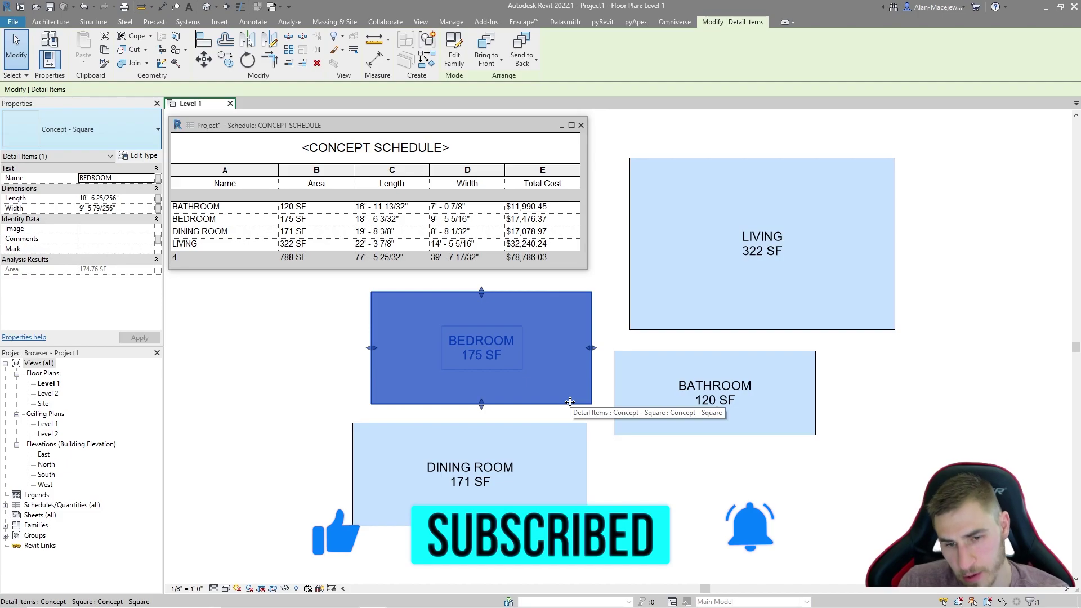
pyautogui.click(898, 458)
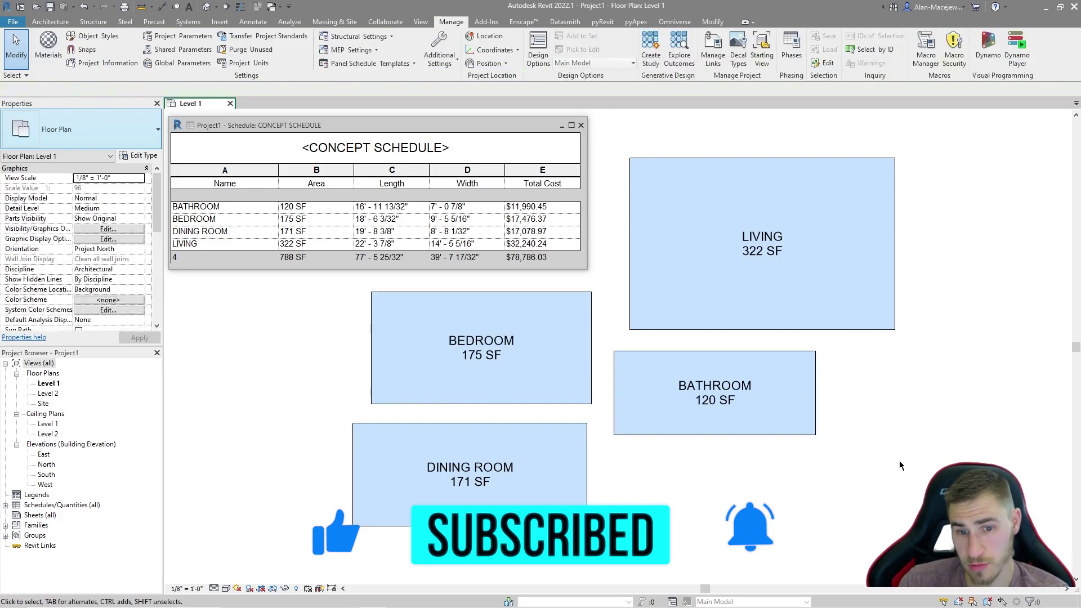